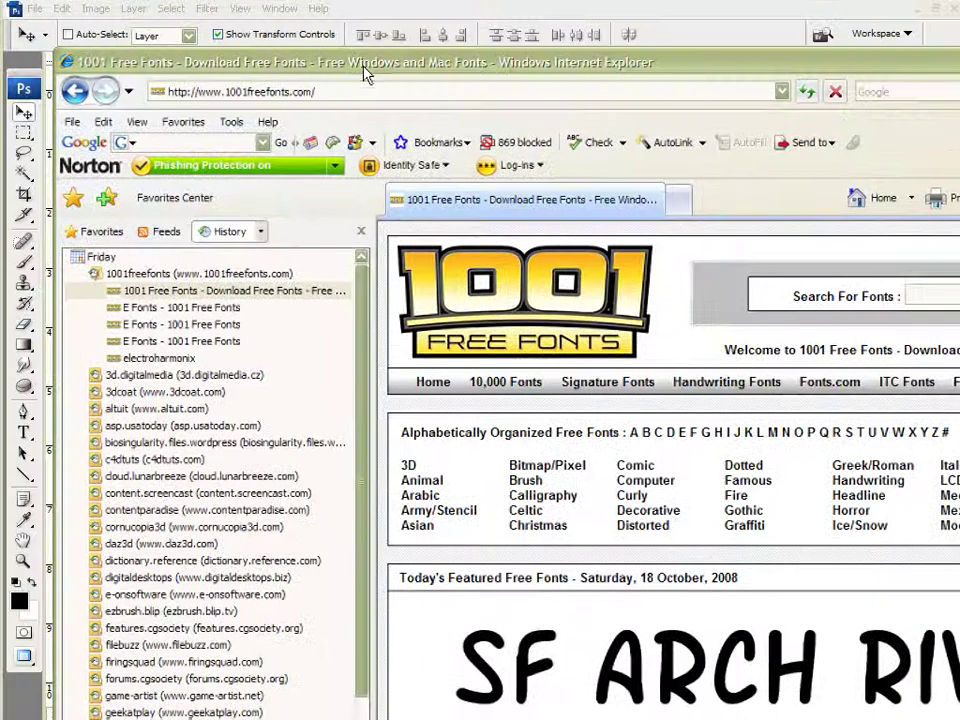
# Return to Photoshop and draw a paragraph text box with the Type tool covering nearly the whole white canvas.
pyautogui.click(376, 10)
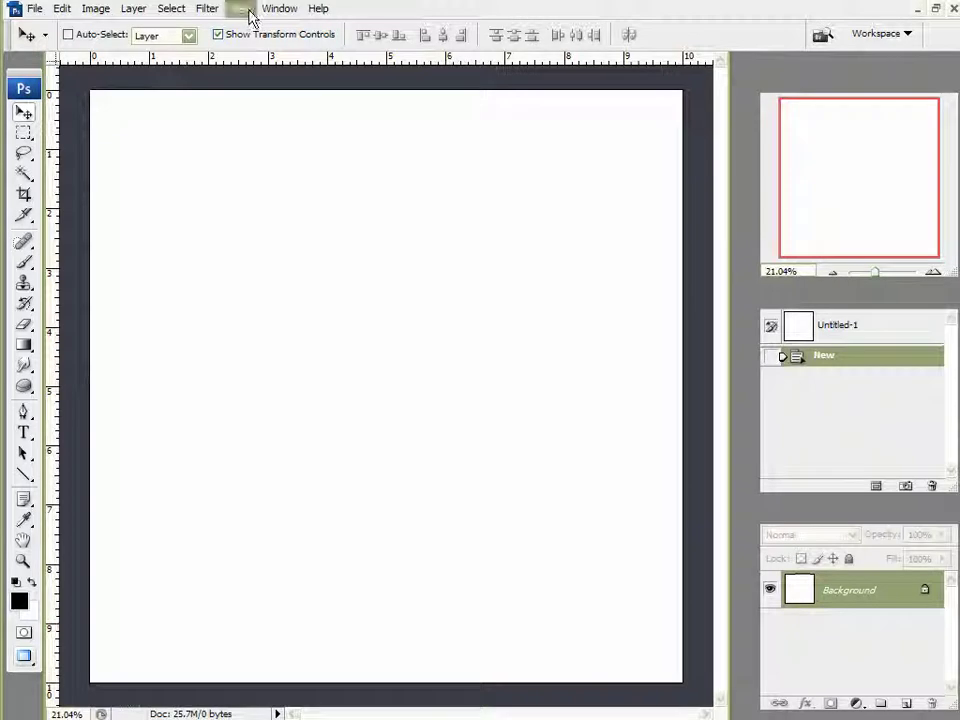
pyautogui.click(21, 434)
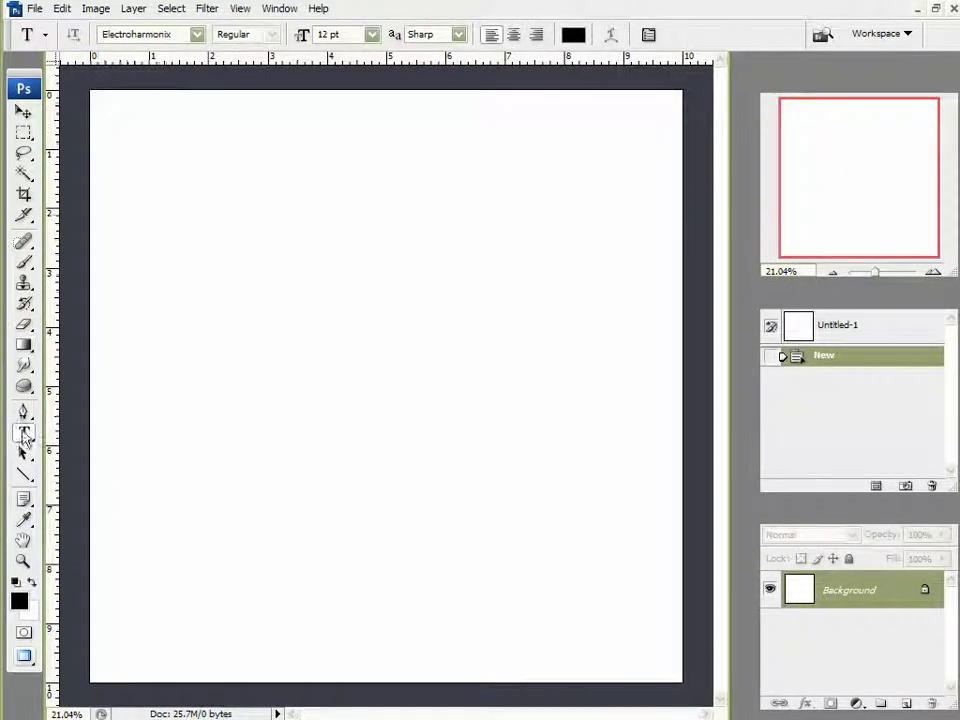
pyautogui.click(94, 98)
pyautogui.moveTo(94, 98); pyautogui.dragTo(678, 680)
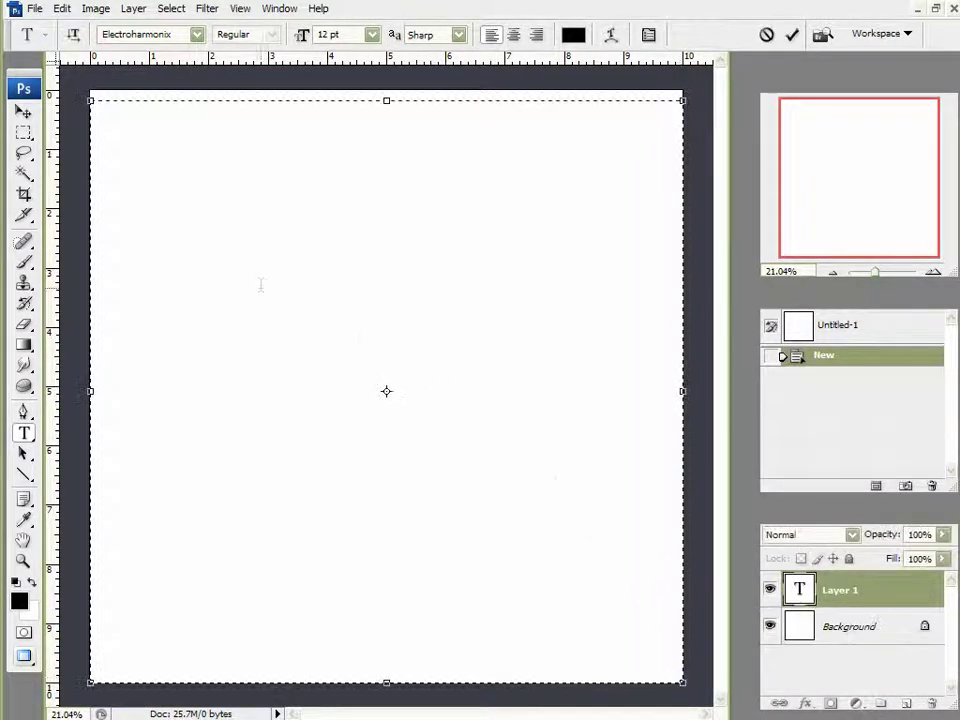
pyautogui.click(116, 111)
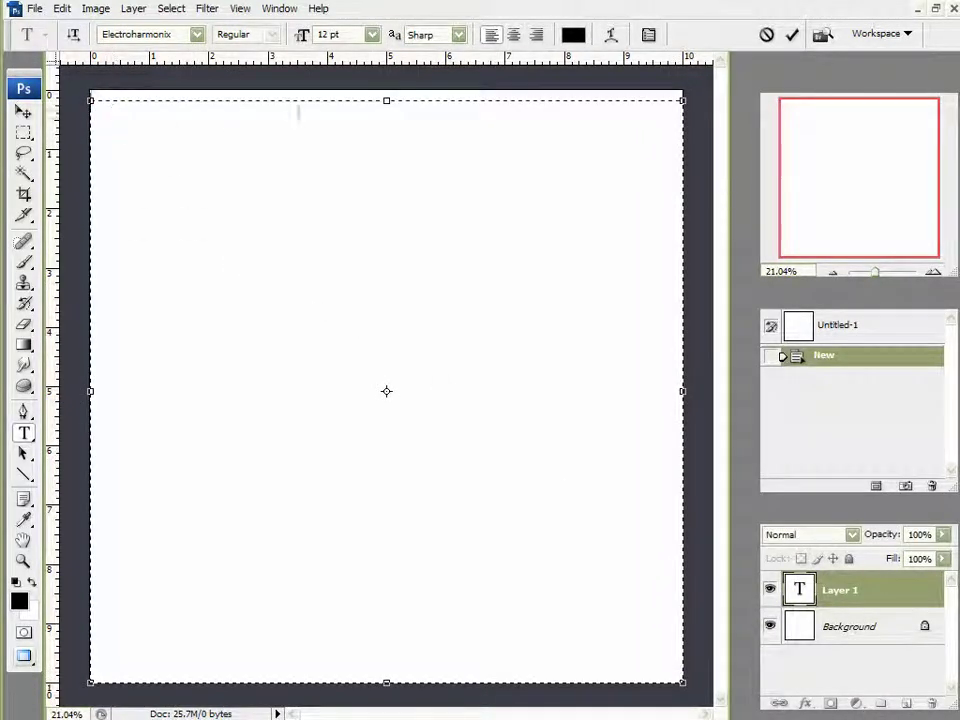
# Choose the 12 pt font size and enter random letters and numbers in Electroharmonix at the start of the text box.
pyautogui.click(372, 35)
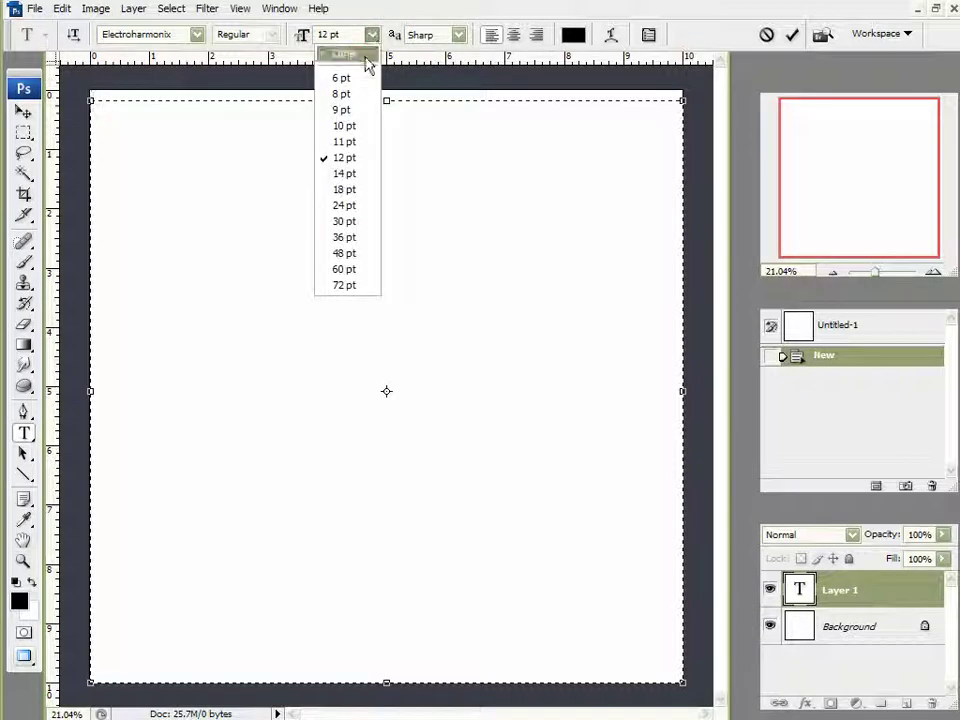
pyautogui.click(345, 157)
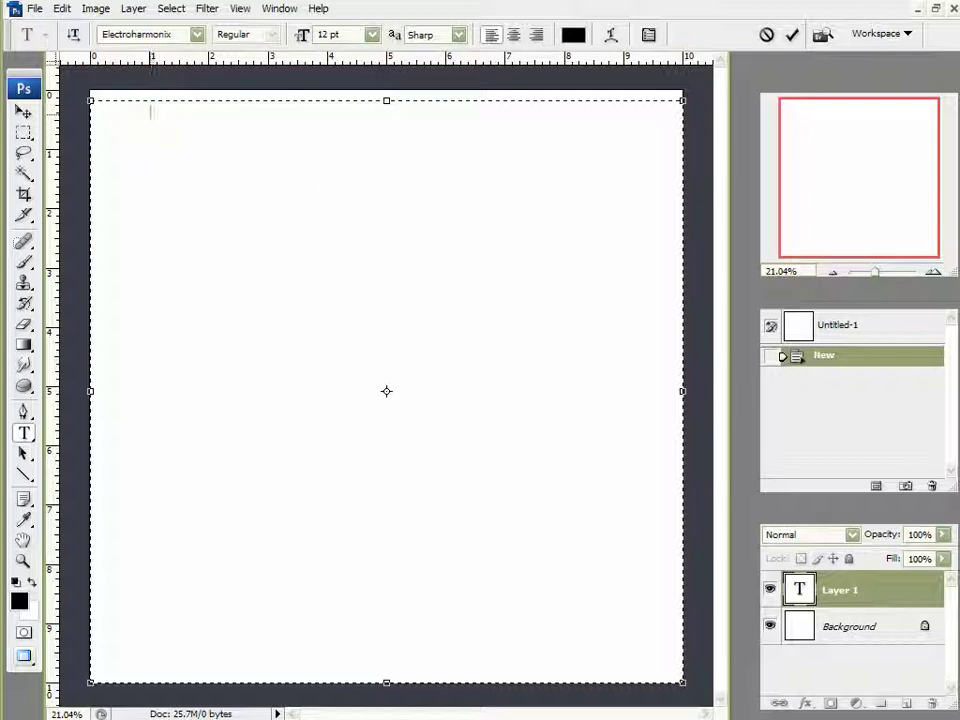
pyautogui.write('asdfasd asdfasdfasdfa')
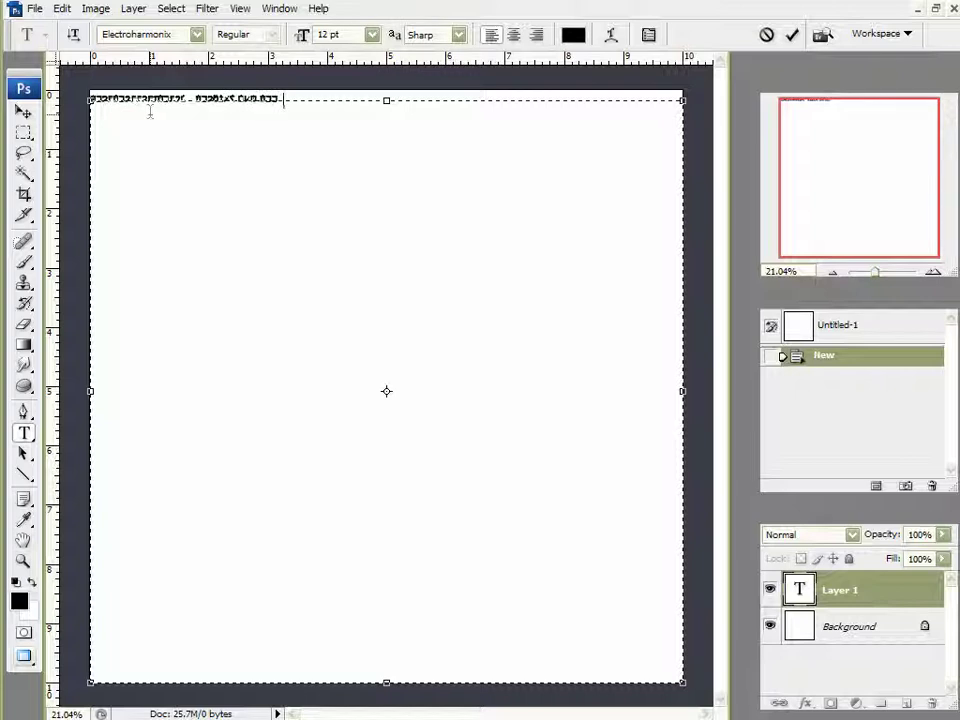
pyautogui.write('sdfasdfasdfa s')
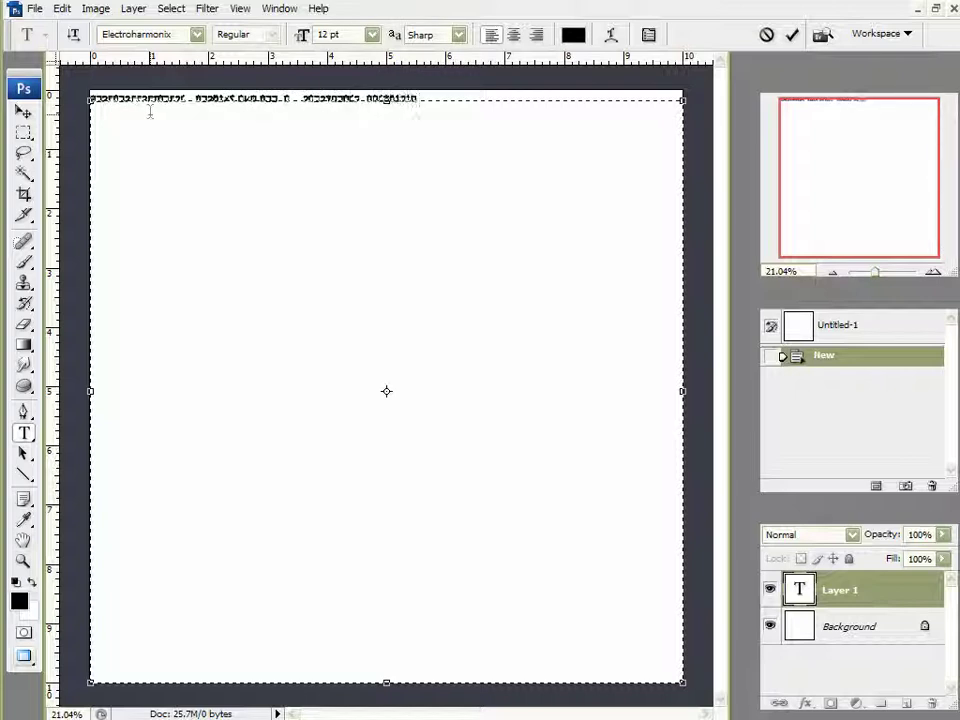
pyautogui.write('fasdfas')
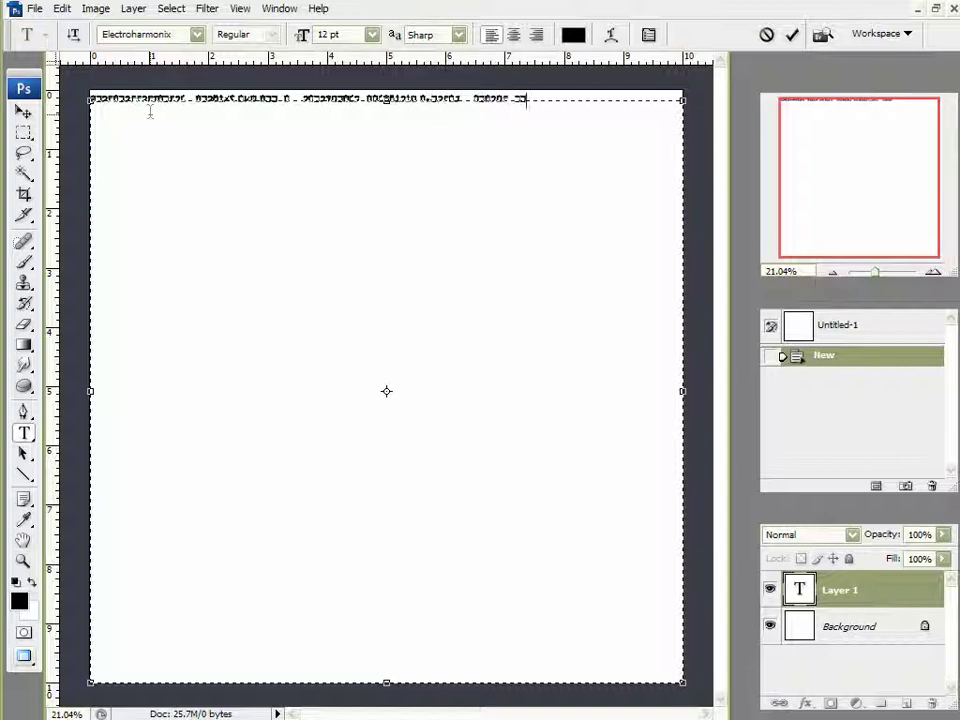
pyautogui.write('df')
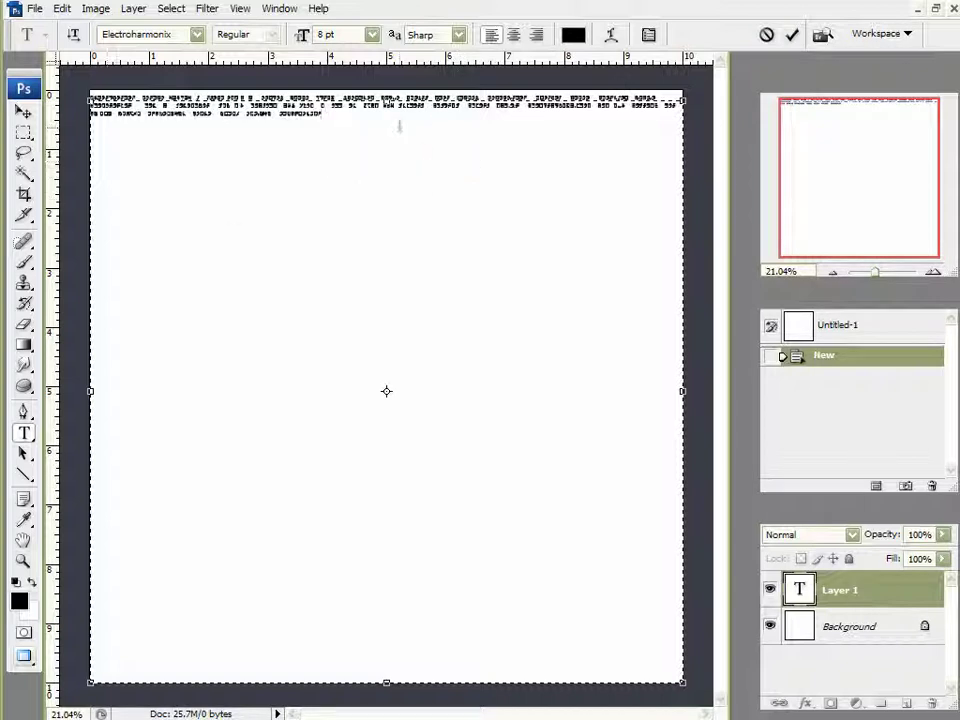
# Copy the three lines of random text and paste them after the last character.
pyautogui.hotkey('ctrl', 'a')
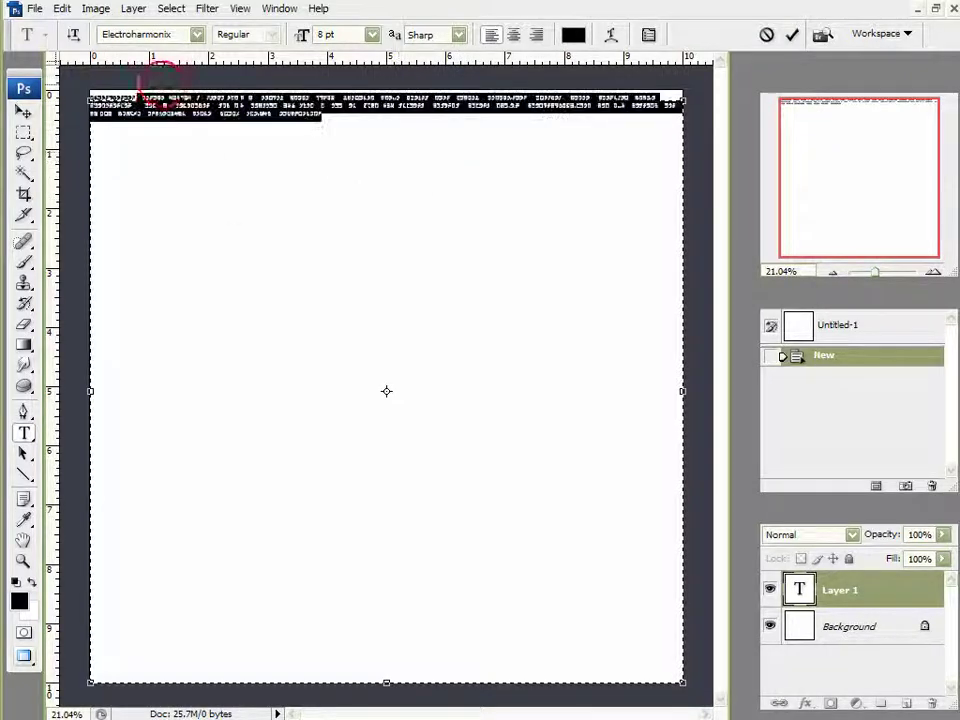
pyautogui.rightClick(223, 107)
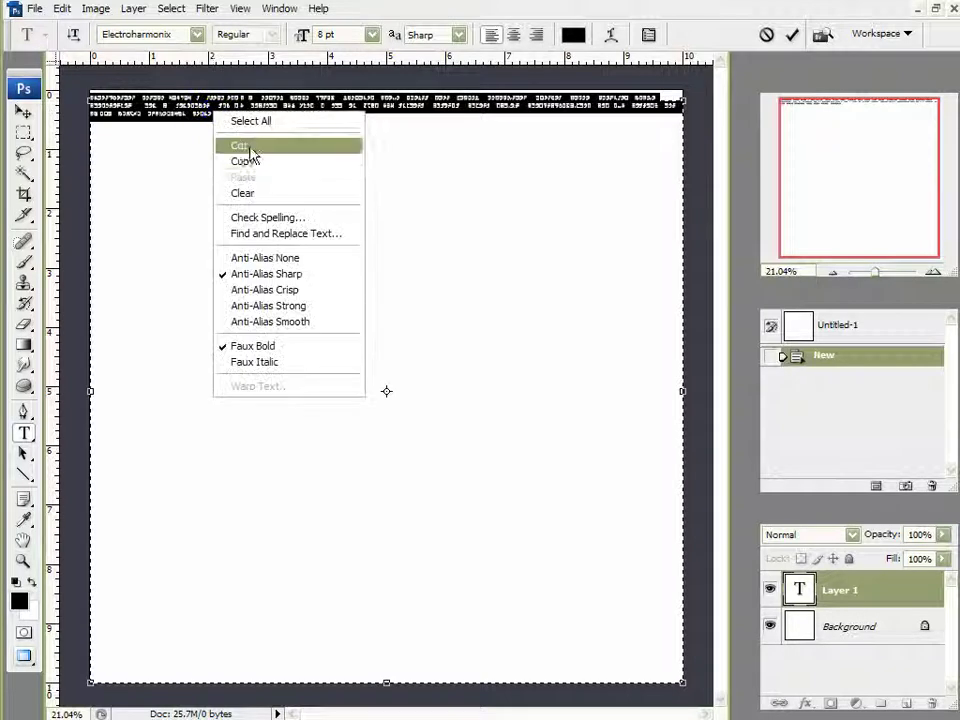
pyautogui.click(257, 164)
pyautogui.click(345, 118)
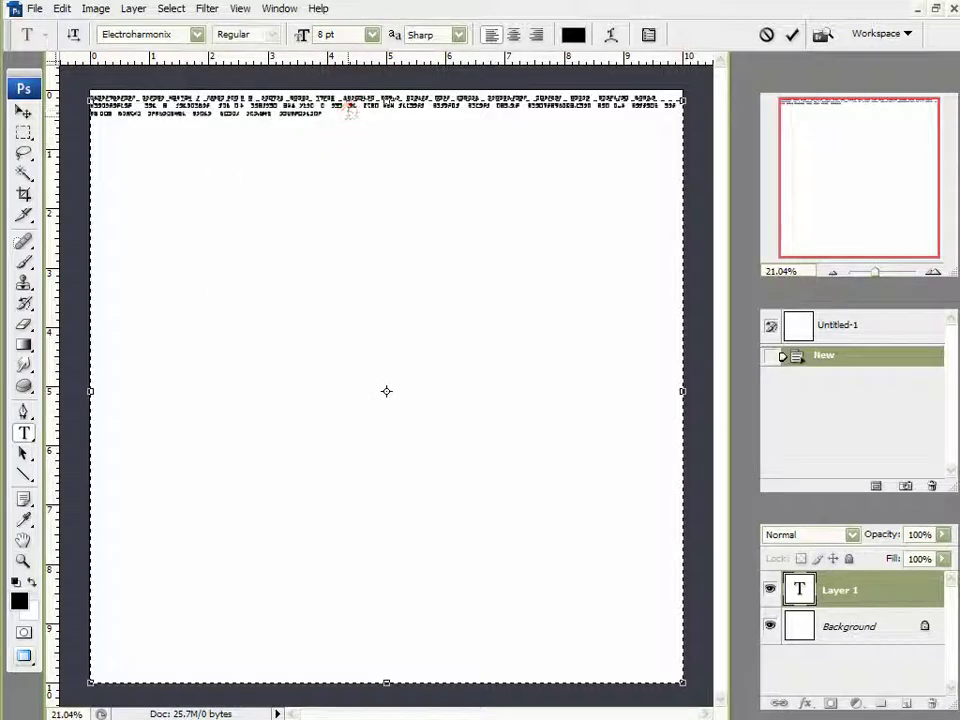
pyautogui.rightClick(352, 120)
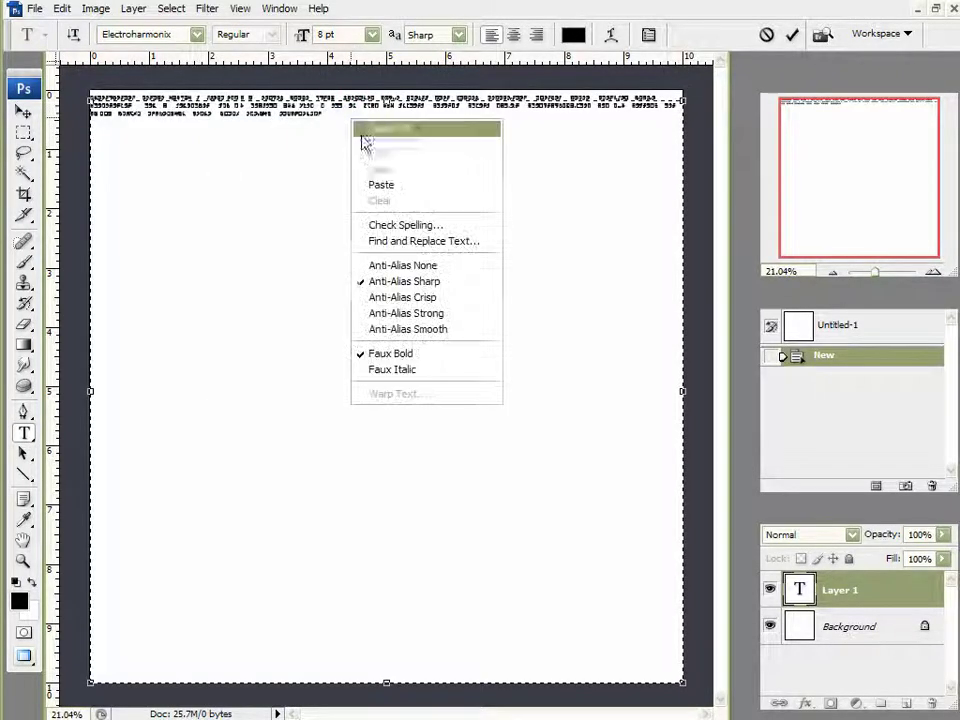
pyautogui.click(396, 184)
# Copy the whole five-line text block and paste it after a space at the end of the last line.
pyautogui.hotkey('ctrl', 'a')
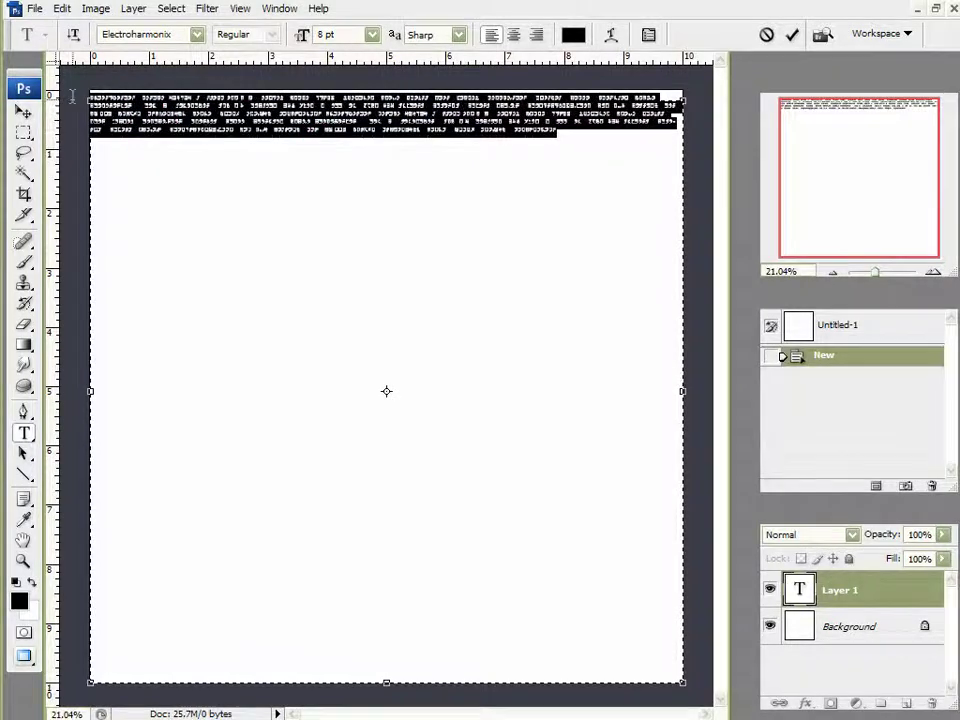
pyautogui.rightClick(205, 120)
pyautogui.click(232, 176)
pyautogui.click(587, 140)
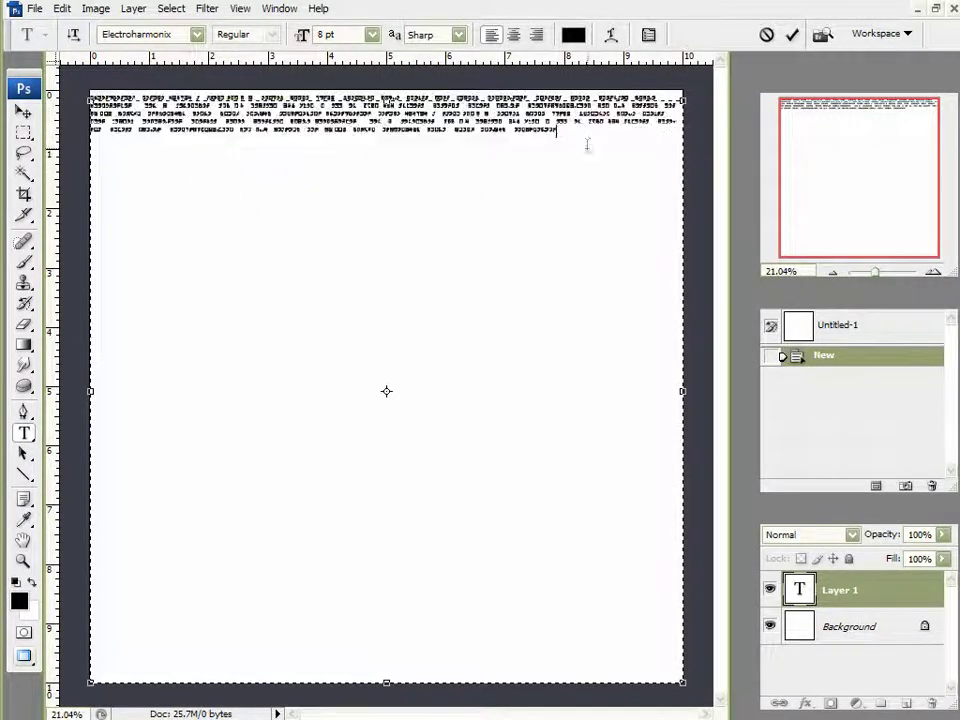
pyautogui.rightClick(589, 153)
pyautogui.click(580, 135)
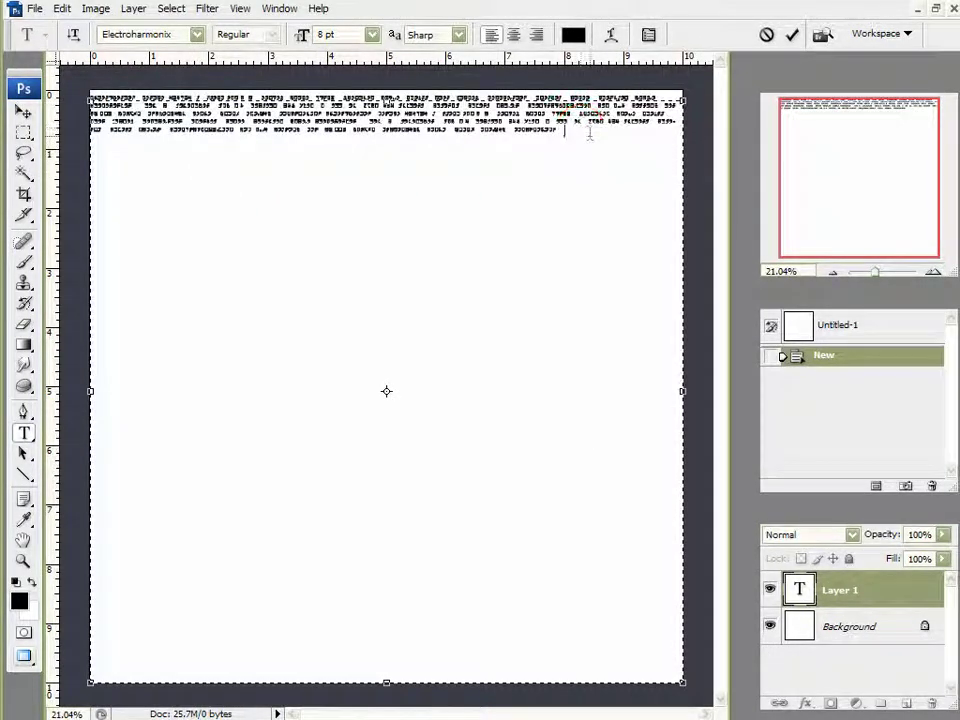
pyautogui.rightClick(595, 140)
pyautogui.click(645, 205)
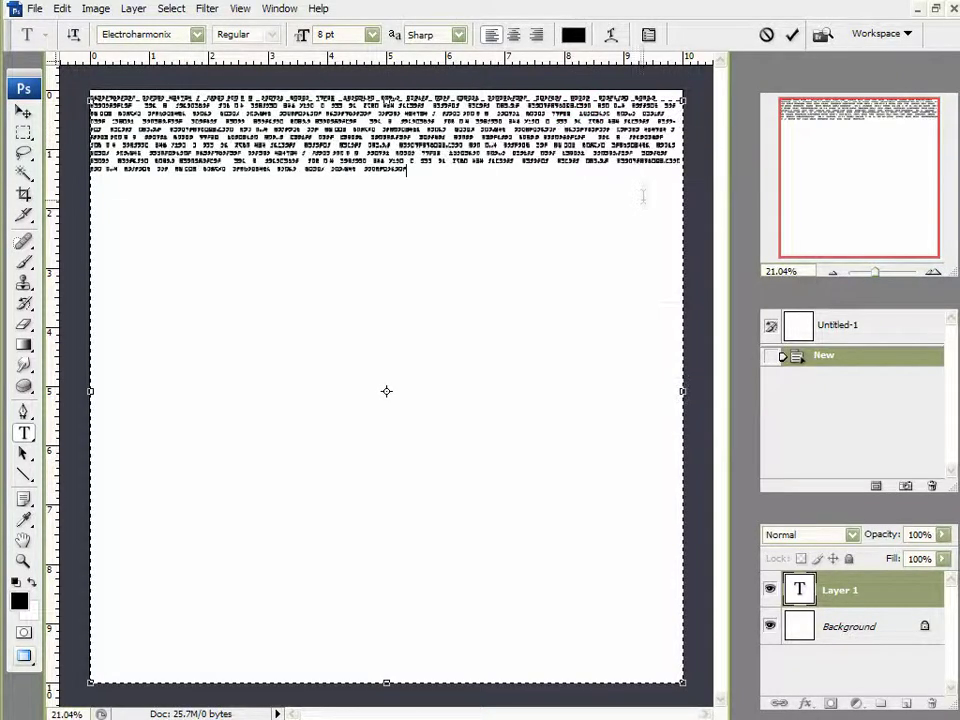
# Select all ten lines of text, copy them and paste them directly after the final line.
pyautogui.moveTo(481, 200); pyautogui.dragTo(55, 92)
pyautogui.rightClick(234, 126)
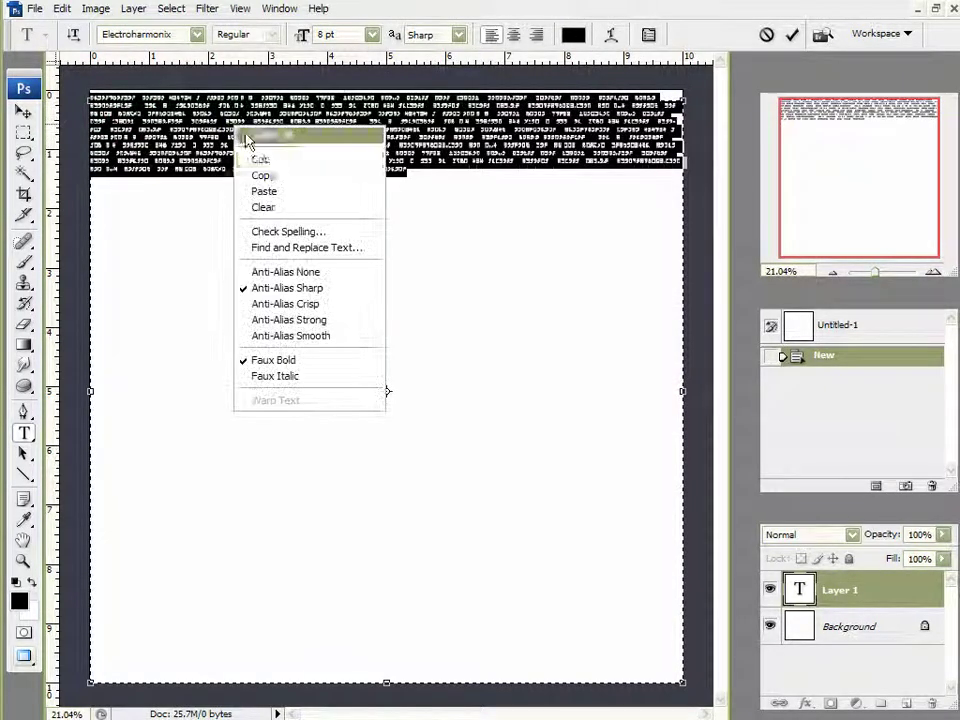
pyautogui.click(281, 175)
pyautogui.click(441, 184)
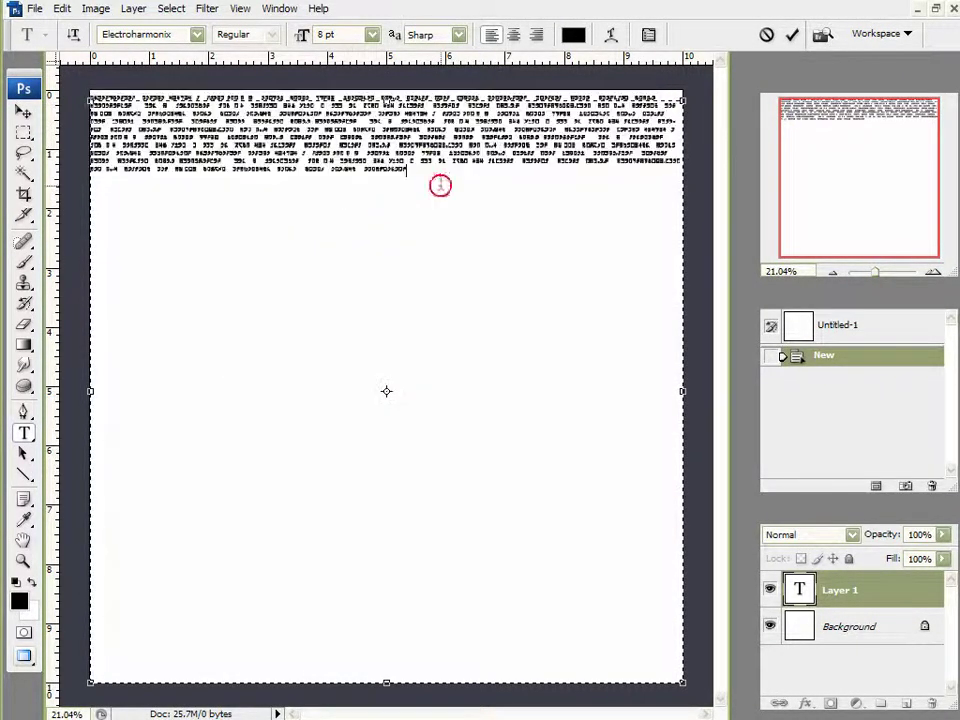
pyautogui.rightClick(443, 192)
pyautogui.click(472, 252)
# Copy the enlarged text block of about twenty lines and paste it at its end to reach the middle of the canvas.
pyautogui.moveTo(472, 254); pyautogui.dragTo(45, 93)
pyautogui.rightClick(251, 135)
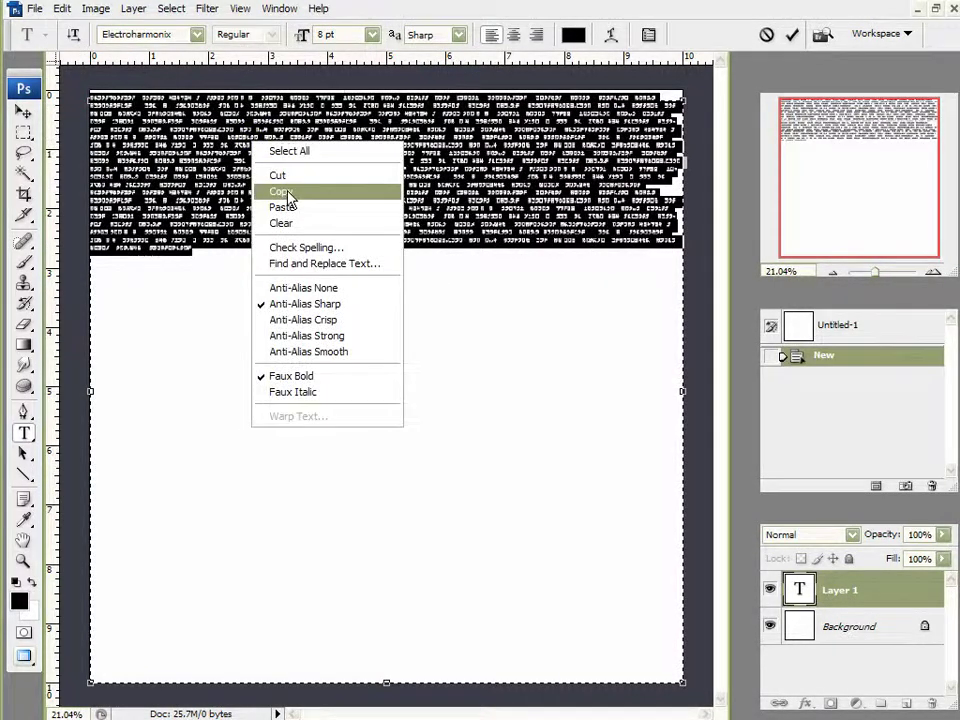
pyautogui.click(285, 192)
pyautogui.click(277, 262)
pyautogui.rightClick(277, 262)
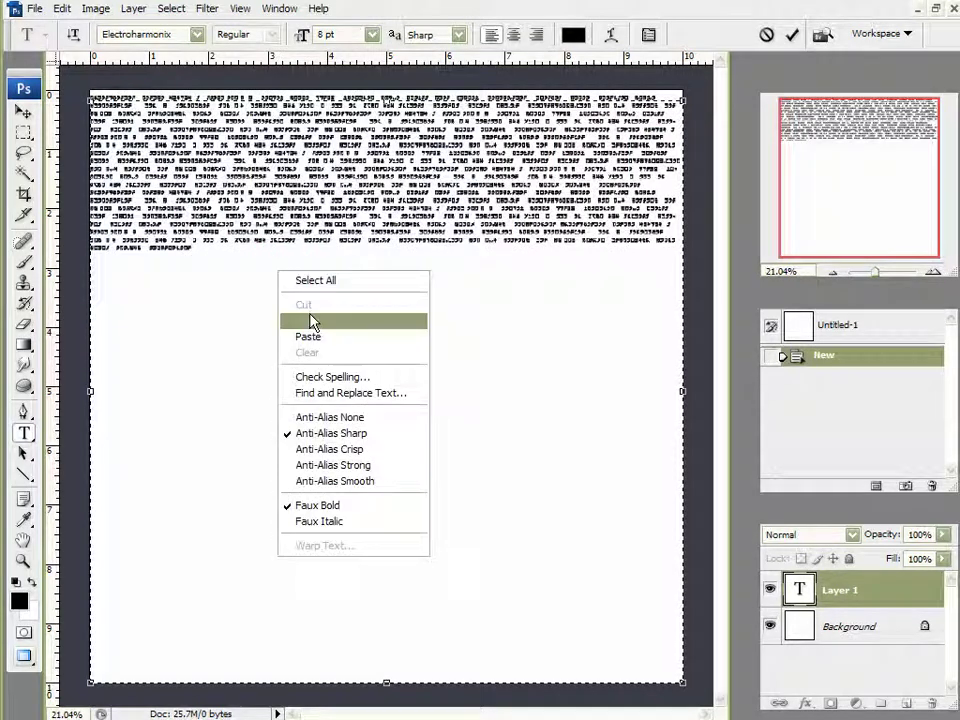
pyautogui.click(317, 334)
# Paste the copied text block once more at the end of the text, extending it into the canvas's lower half.
pyautogui.hotkey('ctrl', 'a')
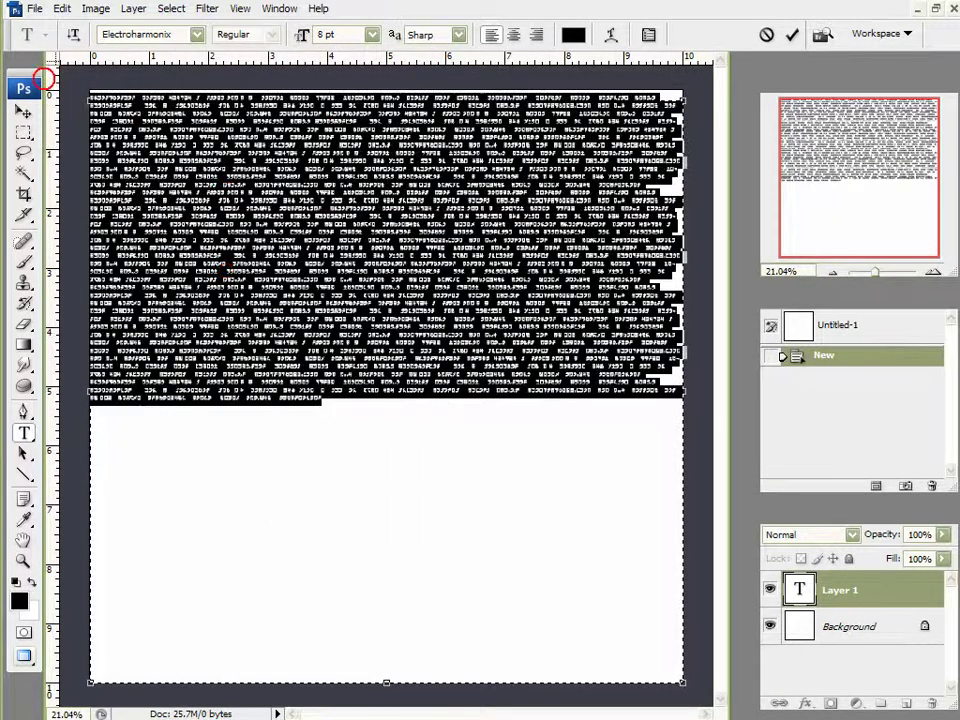
pyautogui.click(392, 410)
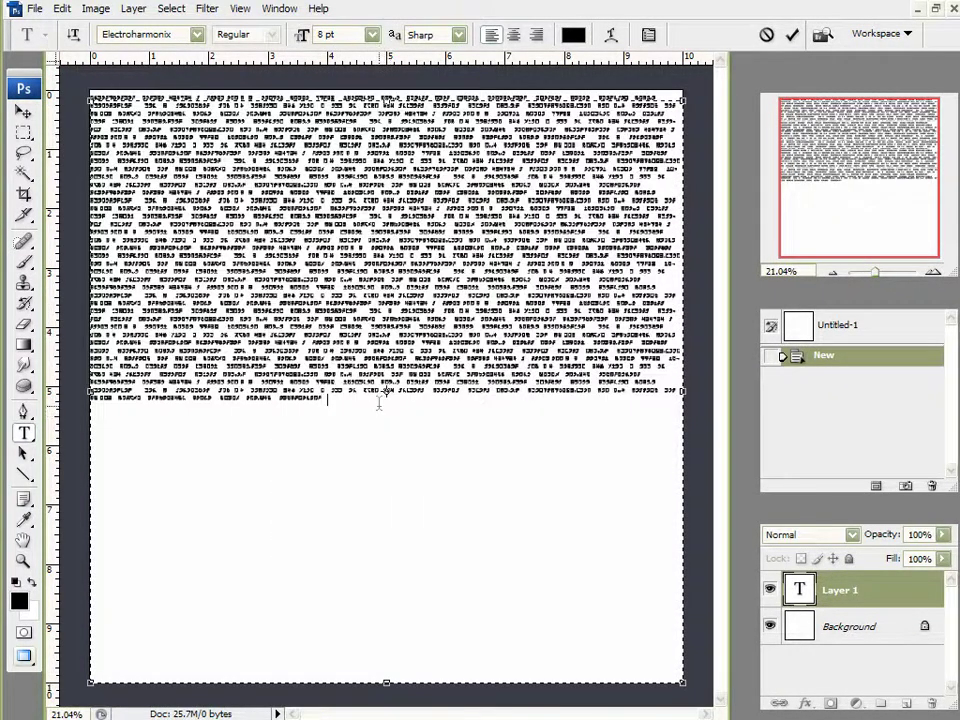
pyautogui.rightClick(382, 407)
pyautogui.click(412, 473)
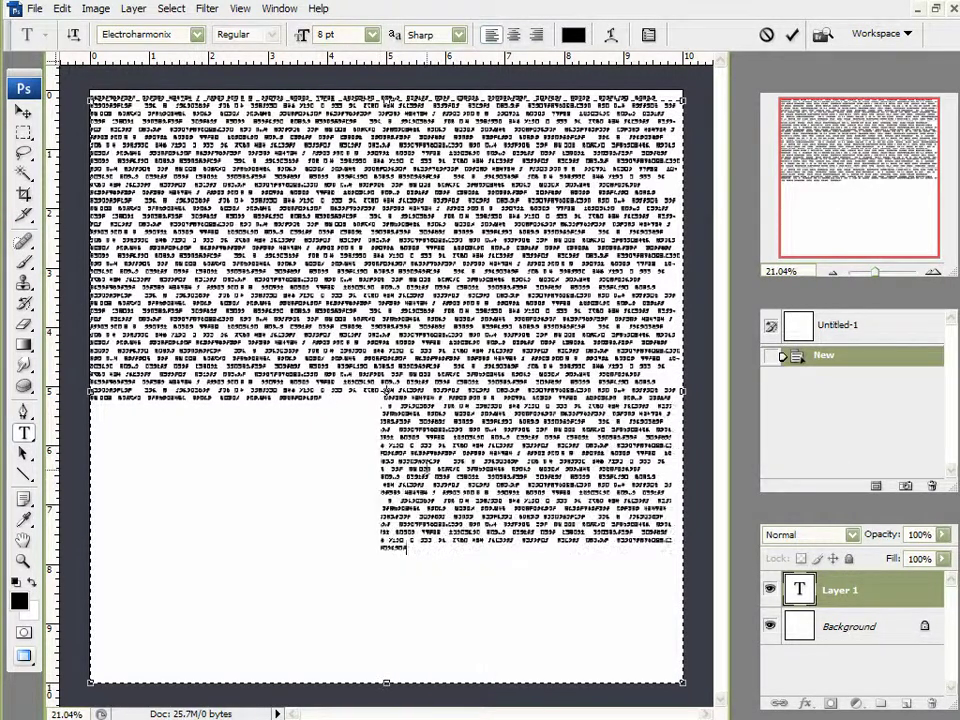
# Copy the lower part of the text, paste it after the last line to fill the text box, and commit the text.
pyautogui.moveTo(417, 552); pyautogui.dragTo(85, 272)
pyautogui.rightClick(192, 302)
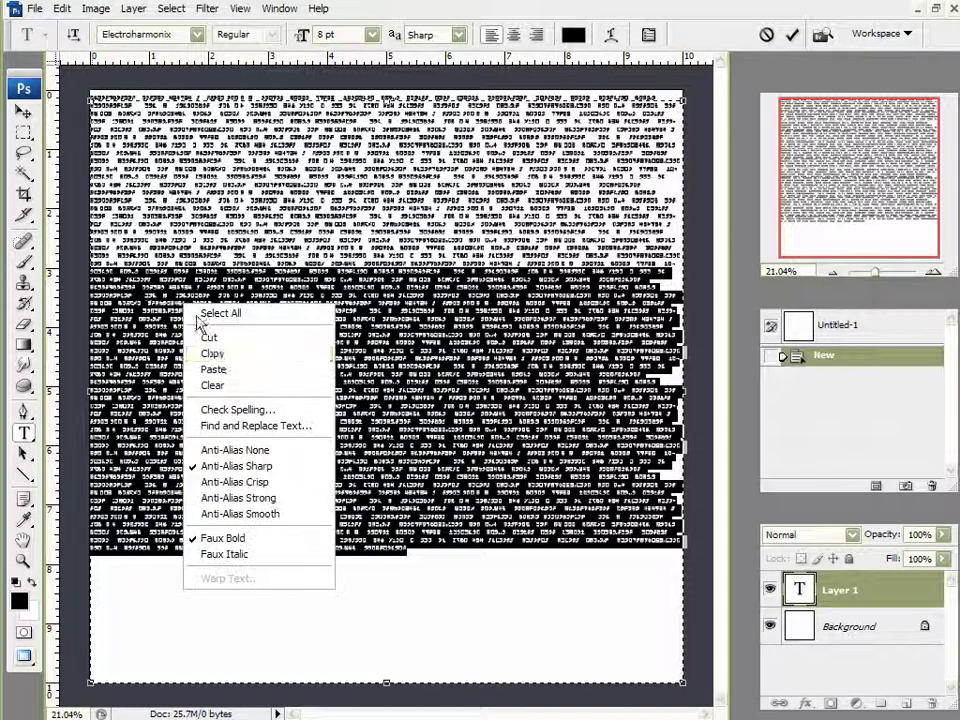
pyautogui.click(226, 358)
pyautogui.click(443, 592)
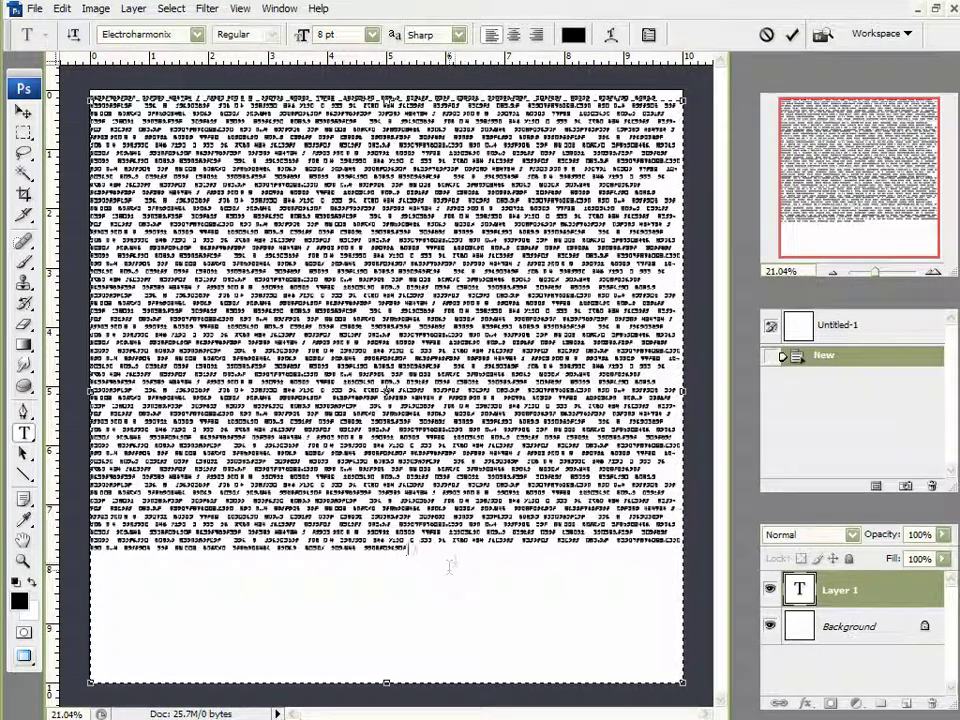
pyautogui.rightClick(455, 564)
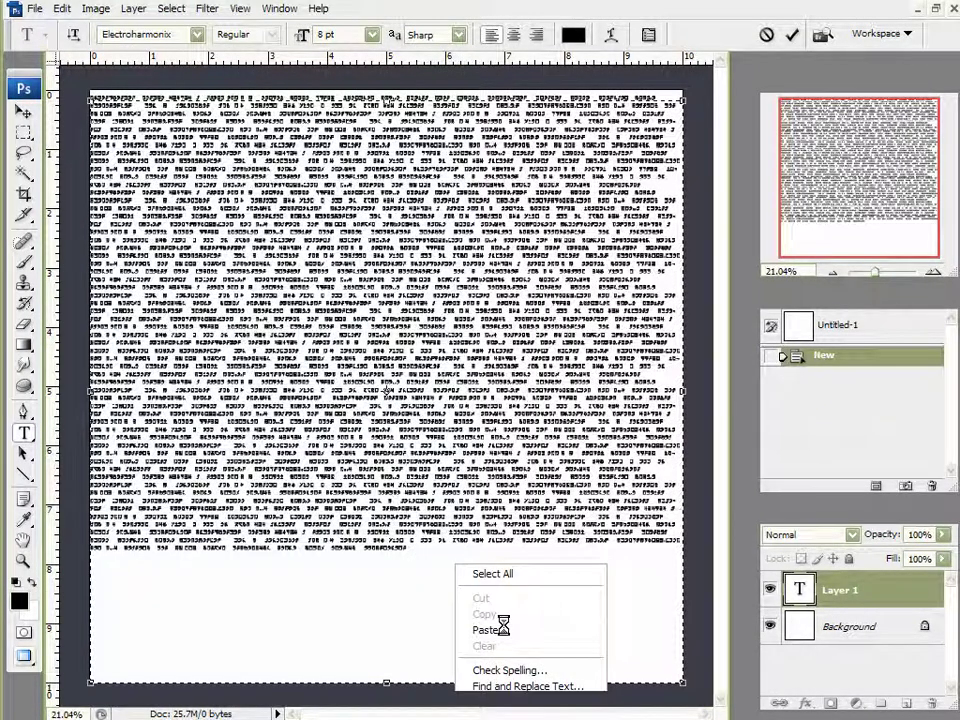
pyautogui.click(485, 630)
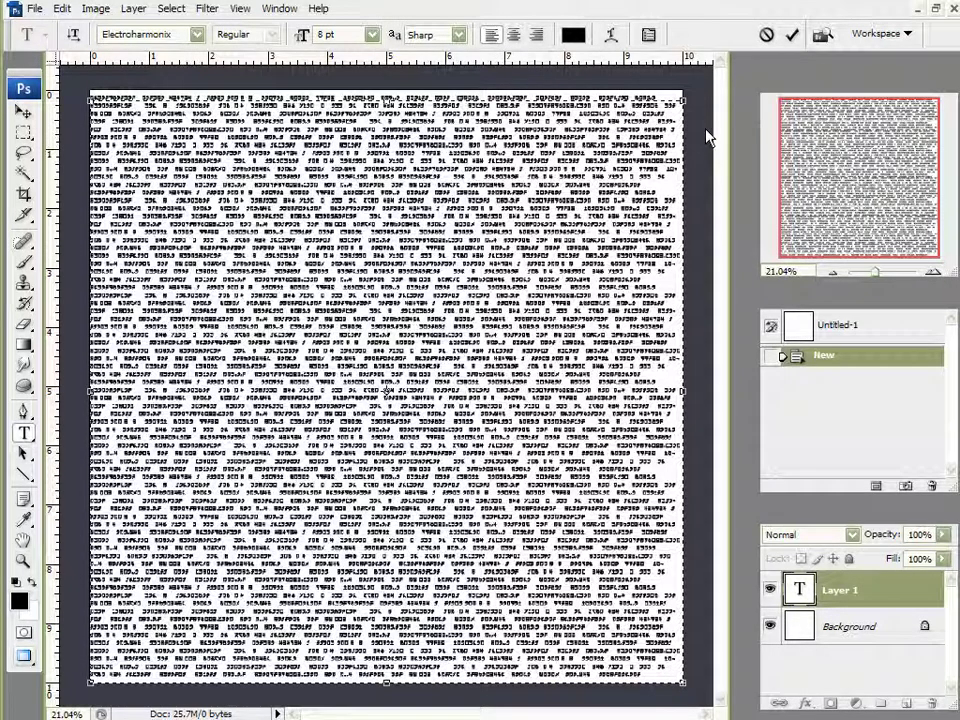
pyautogui.click(791, 34)
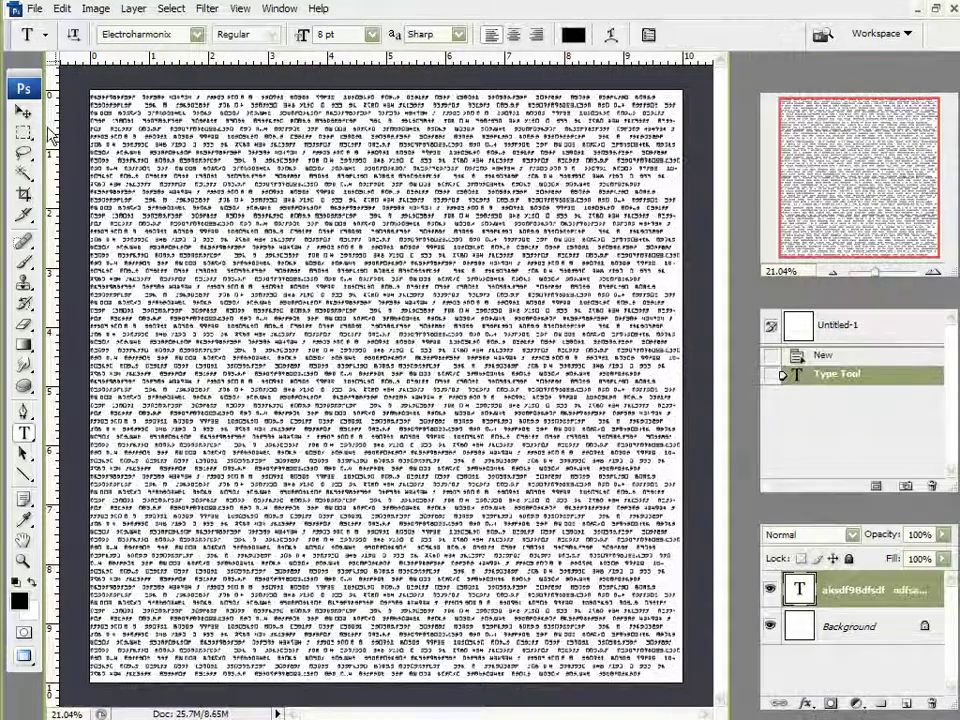
# Stretch the text layer slightly beyond the canvas edges to 100.8% width and 104.9% height, and apply the transform.
pyautogui.click(22, 110)
pyautogui.hotkey('ctrl', '+')
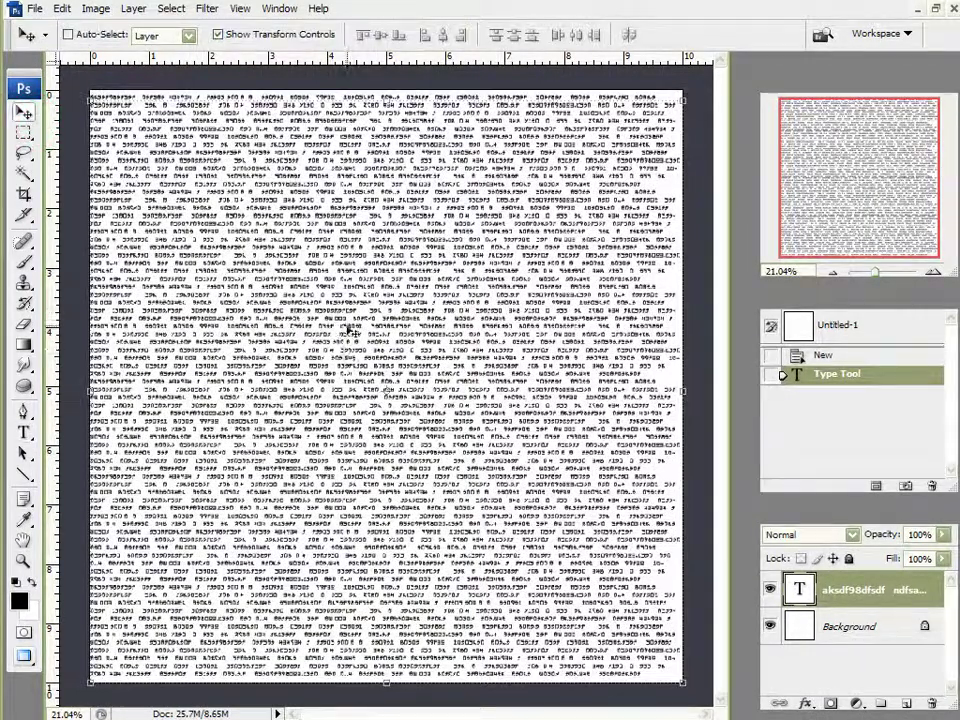
pyautogui.hotkey('ctrl', '-')
pyautogui.keyDown('alt'); pyautogui.scroll(-1, 370, 304); pyautogui.keyUp('alt')
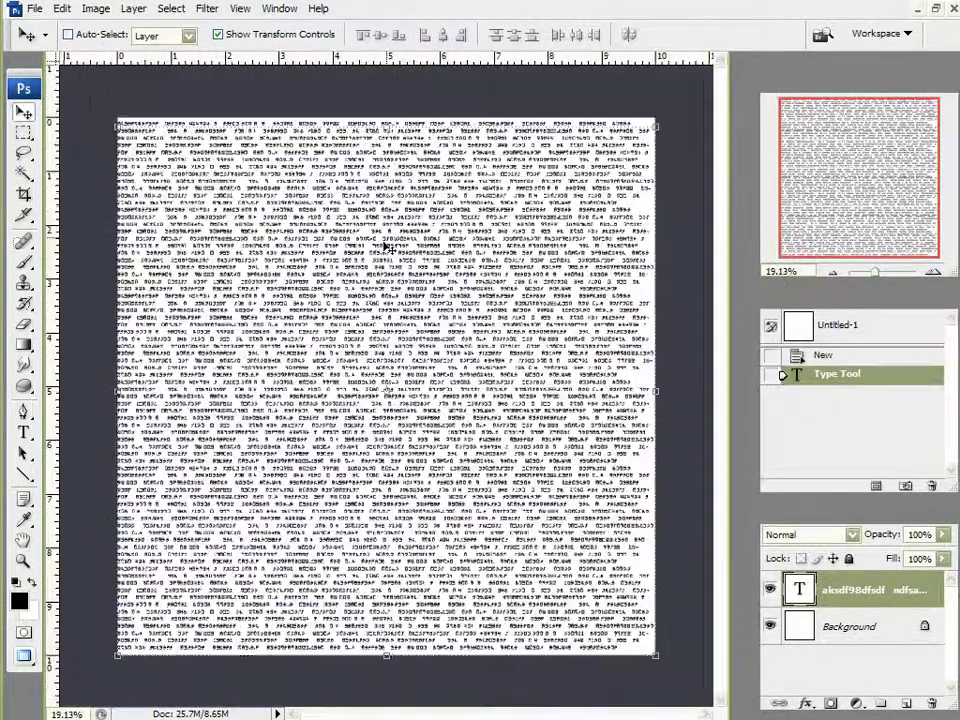
pyautogui.keyDown('alt'); pyautogui.scroll(1, 358, 124); pyautogui.keyUp('alt')
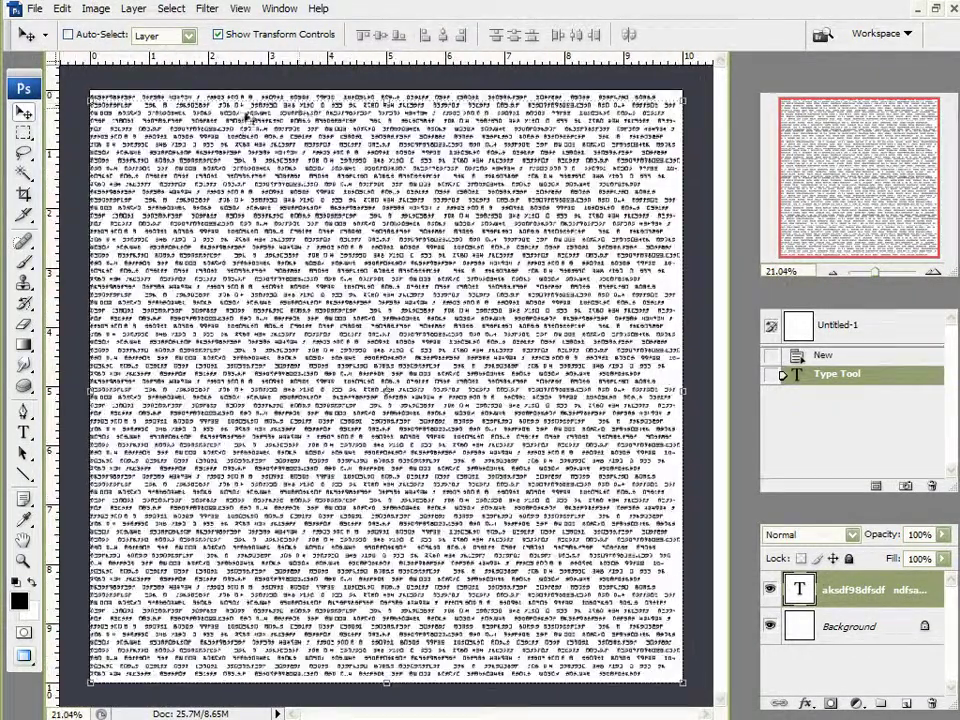
pyautogui.click(388, 92)
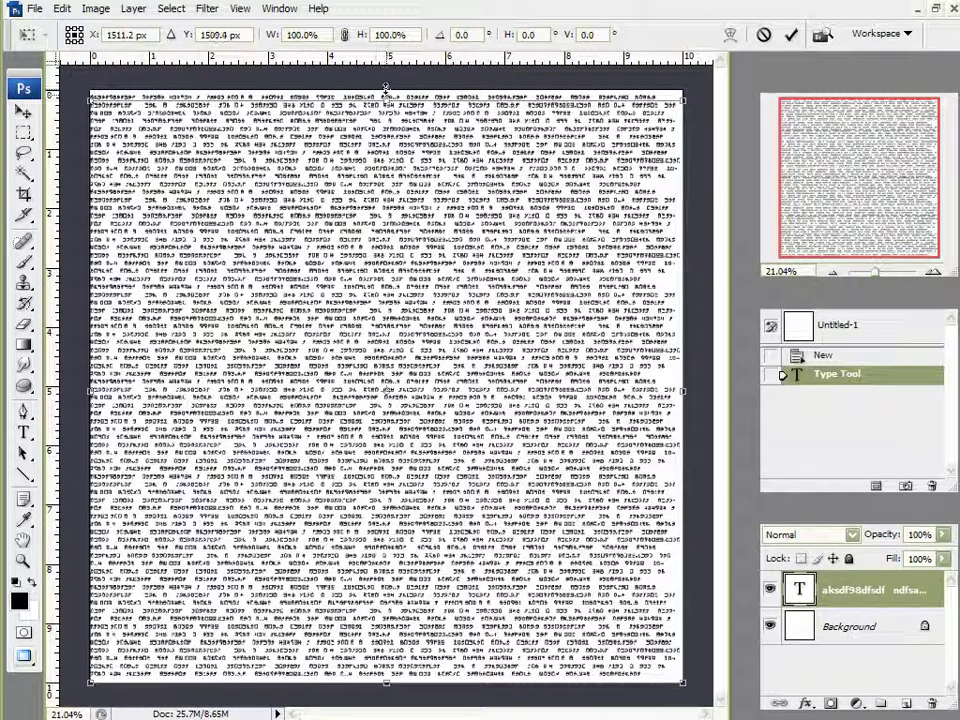
pyautogui.moveTo(386, 85); pyautogui.dragTo(386, 68)
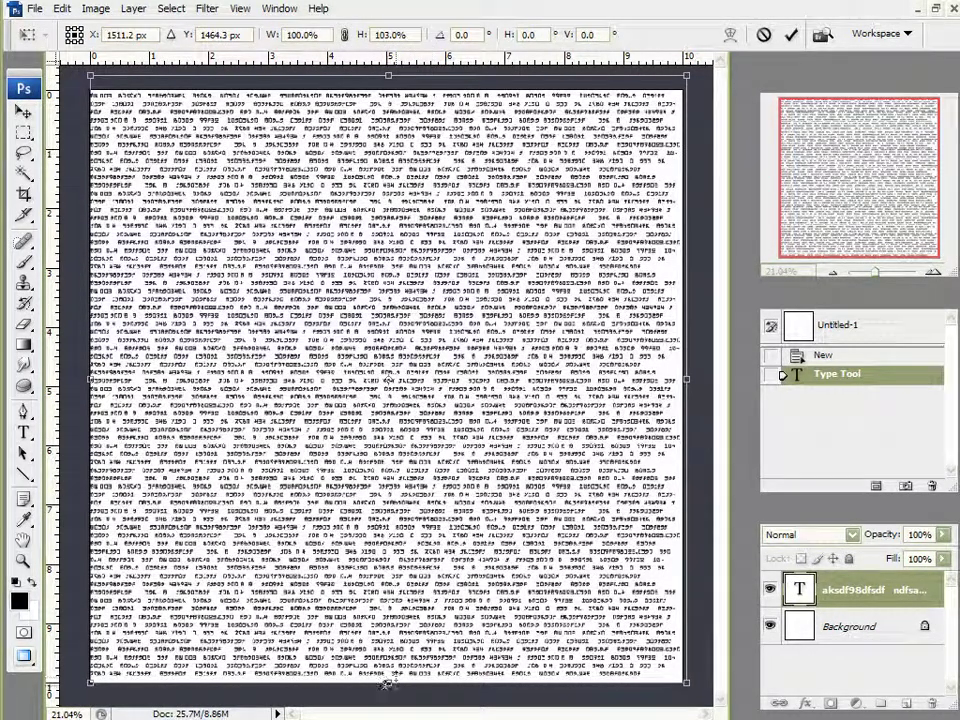
pyautogui.moveTo(387, 683); pyautogui.dragTo(388, 692)
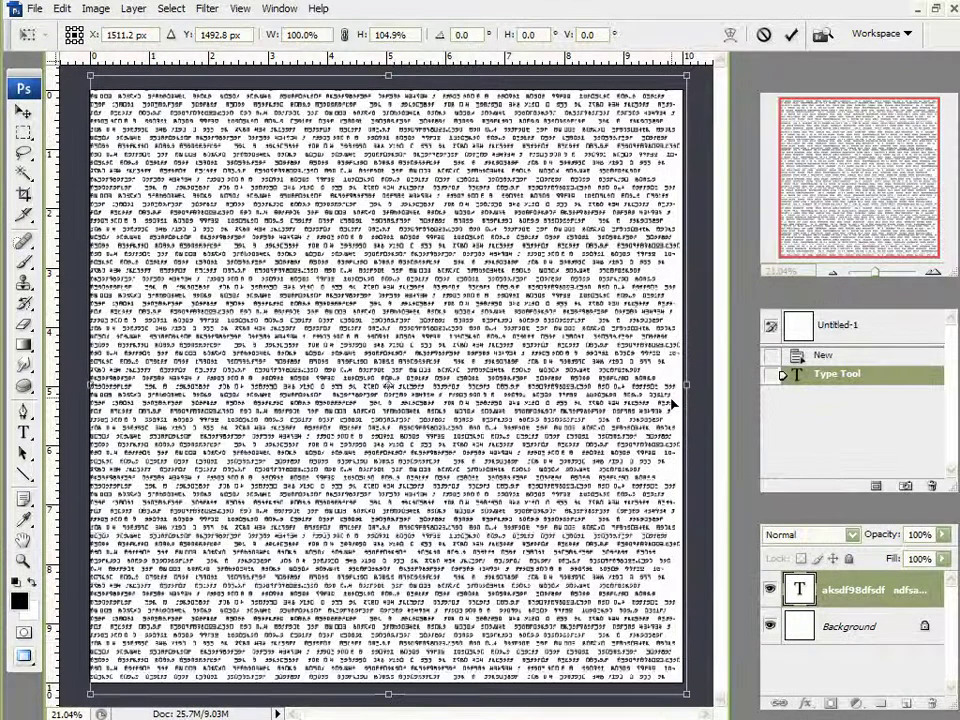
pyautogui.moveTo(689, 384); pyautogui.dragTo(695, 384)
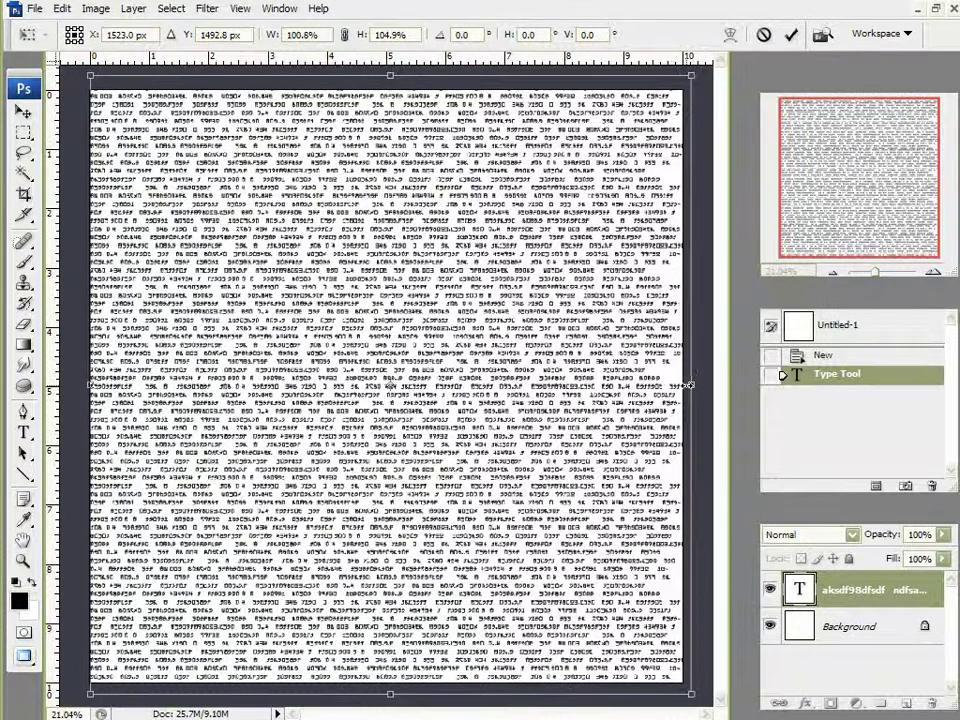
pyautogui.click(790, 34)
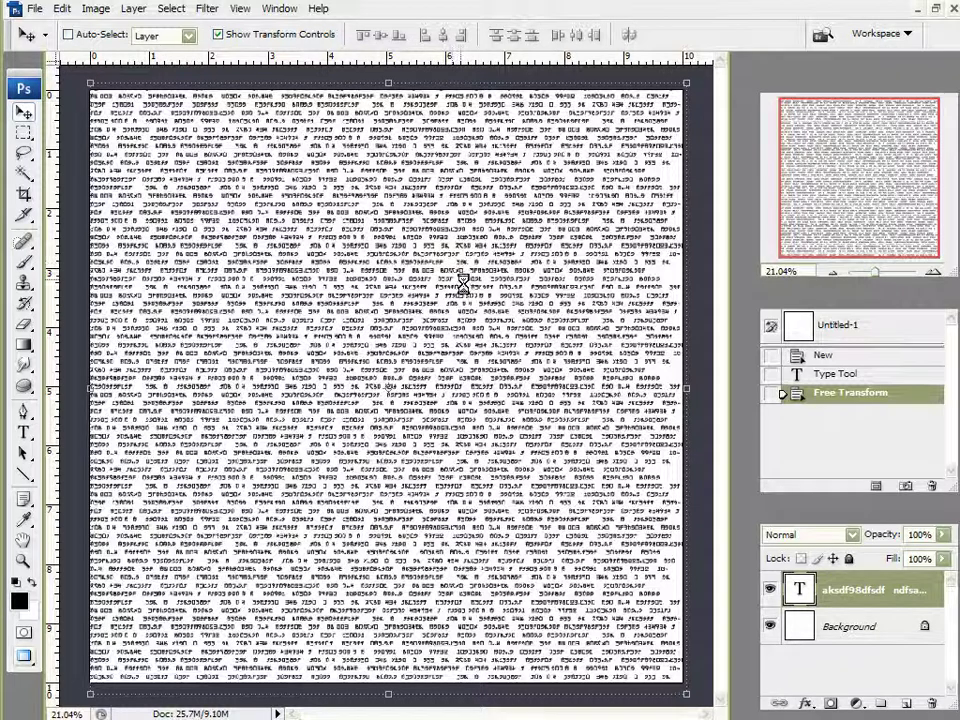
# Merge the text layer down into the background and duplicate the merged layer.
pyautogui.hotkey('ctrl', 'e')
pyautogui.moveTo(909, 658); pyautogui.dragTo(903, 703)
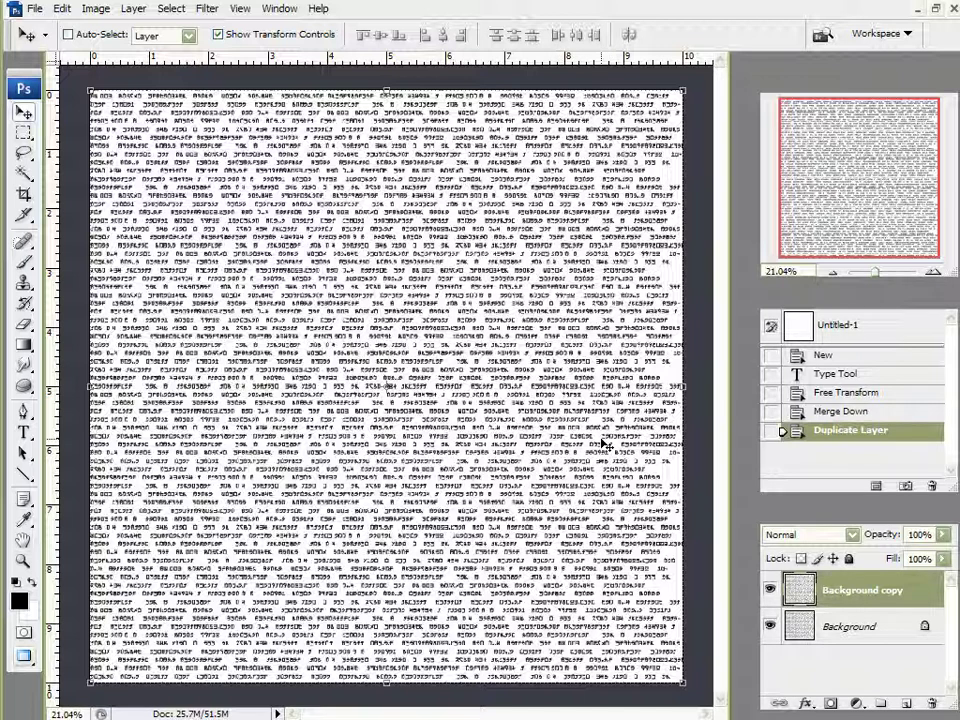
# Apply a Gaussian Blur with a 3.1-pixel radius to the Background copy layer.
pyautogui.click(205, 10)
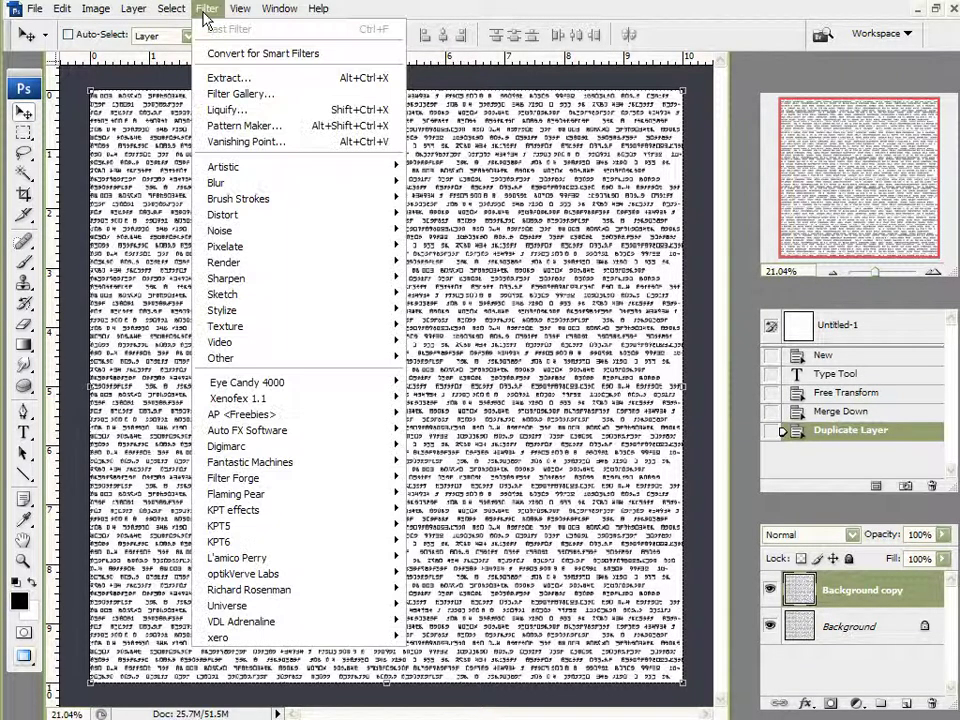
pyautogui.moveTo(220, 184)
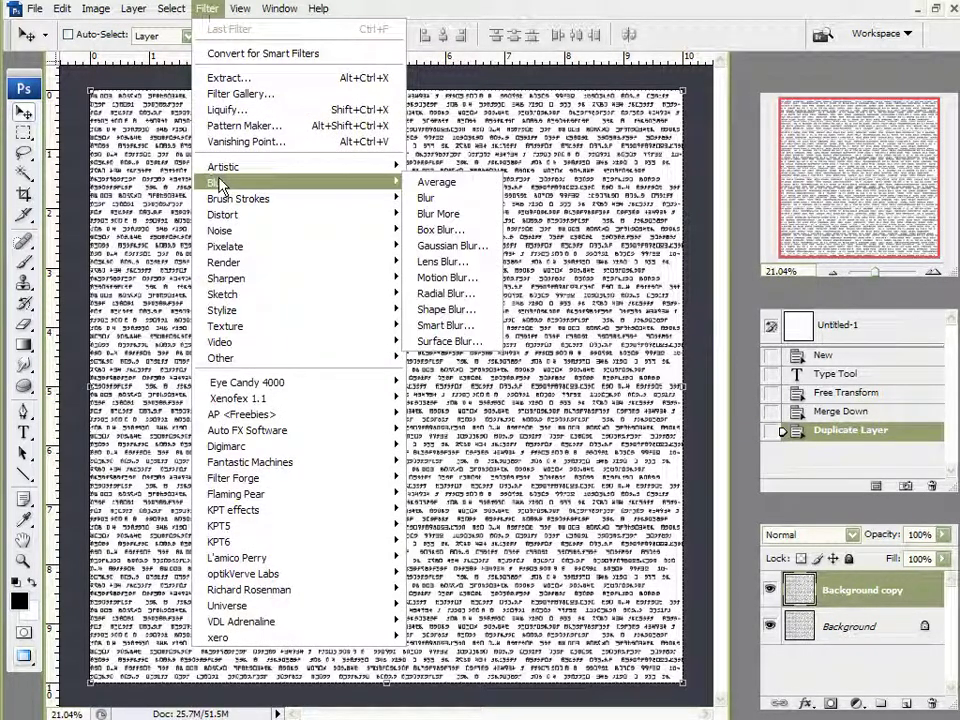
pyautogui.click(460, 245)
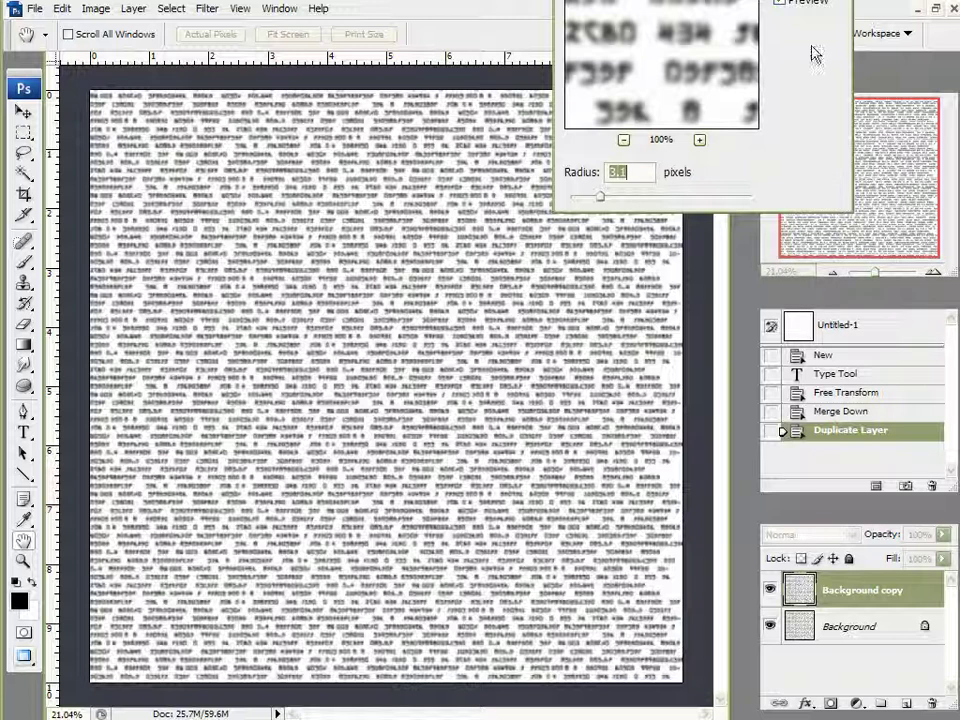
pyautogui.press('Return')
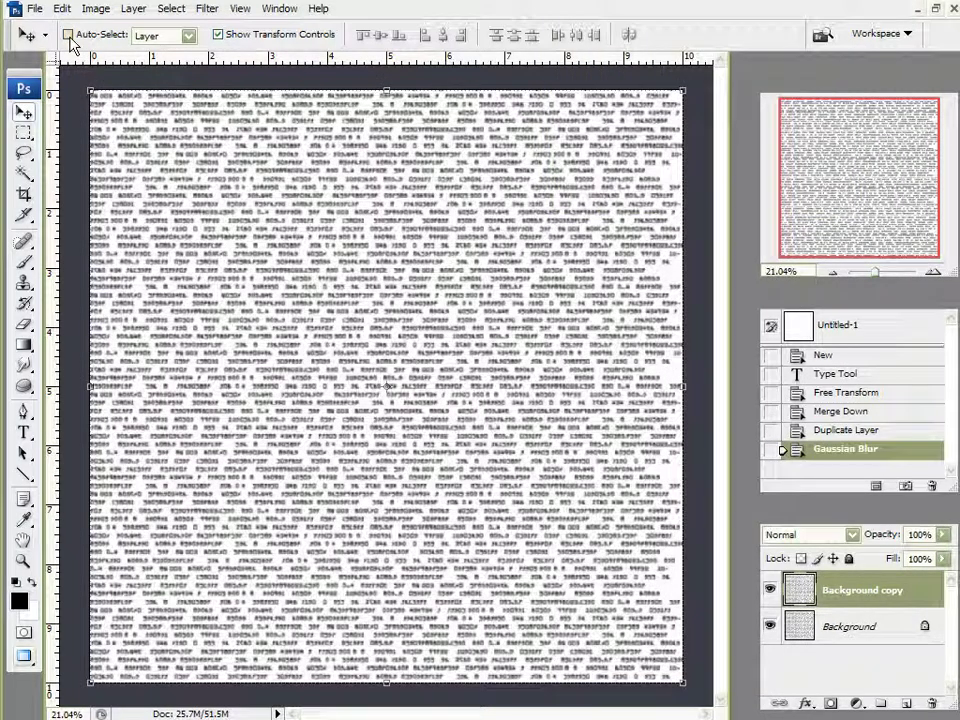
# Save a High-quality JPEG copy over the existing Matrix Alpha file on the desktop, and close the original document without saving.
pyautogui.click(35, 9)
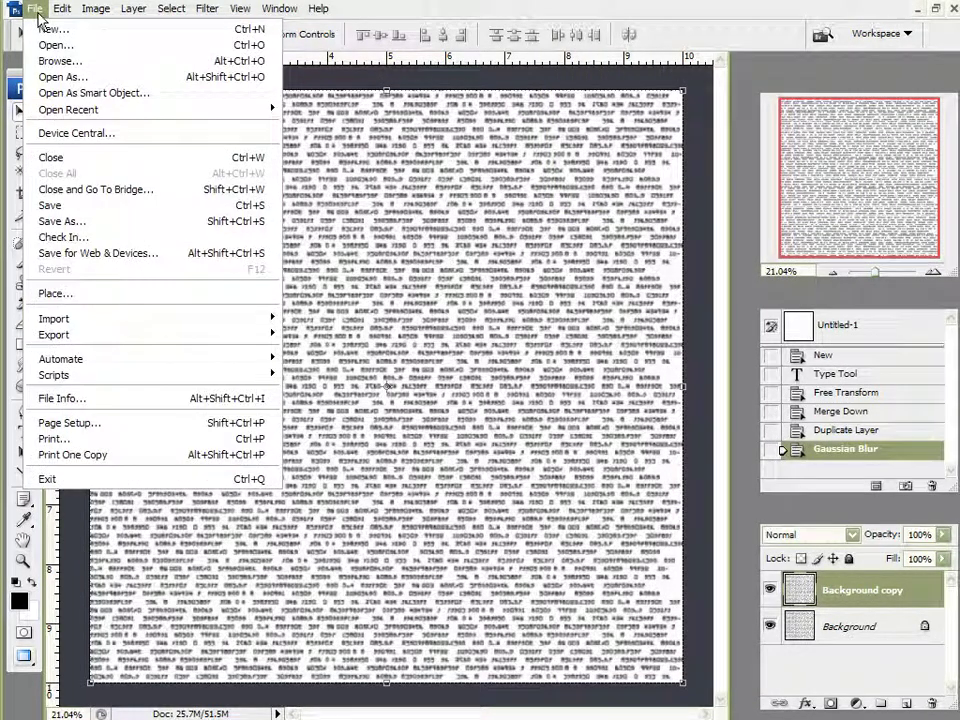
pyautogui.click(58, 220)
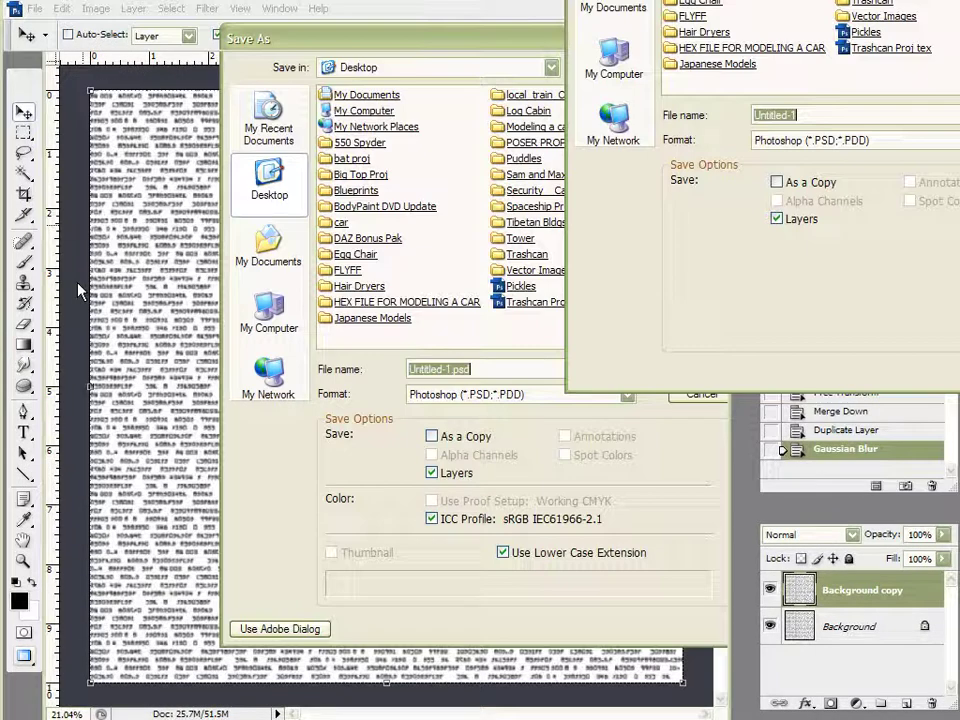
pyautogui.click(820, 140)
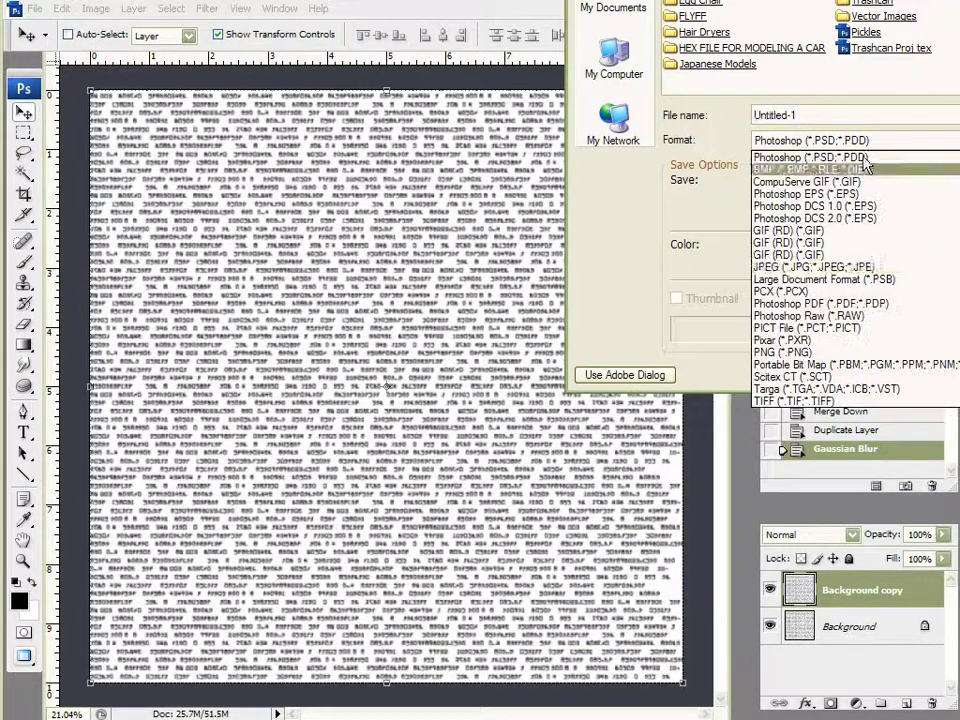
pyautogui.click(779, 268)
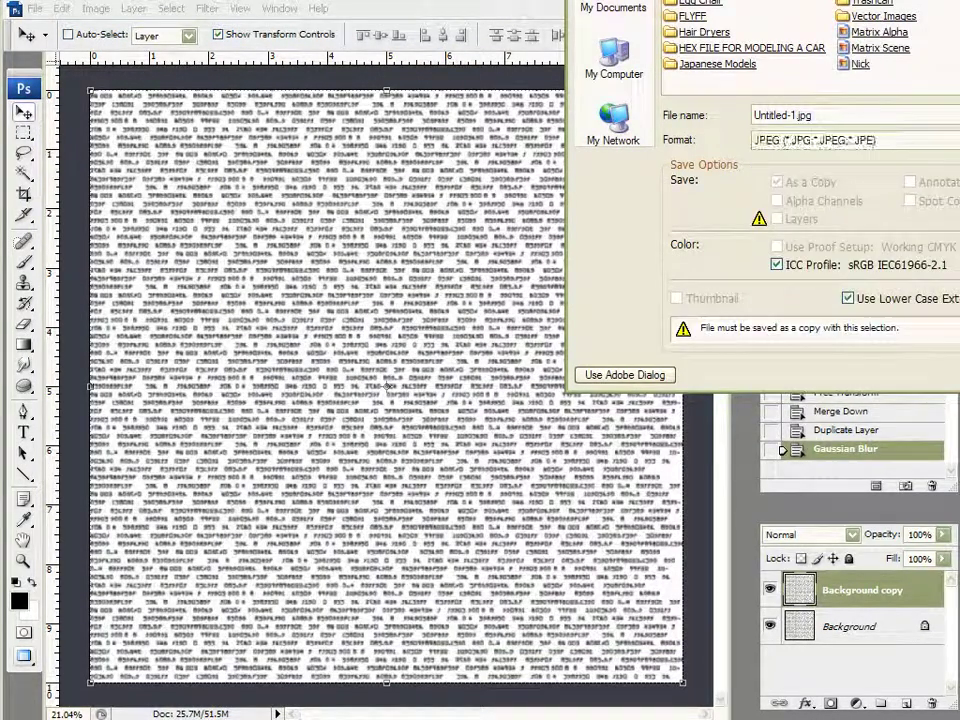
pyautogui.doubleClick(880, 32)
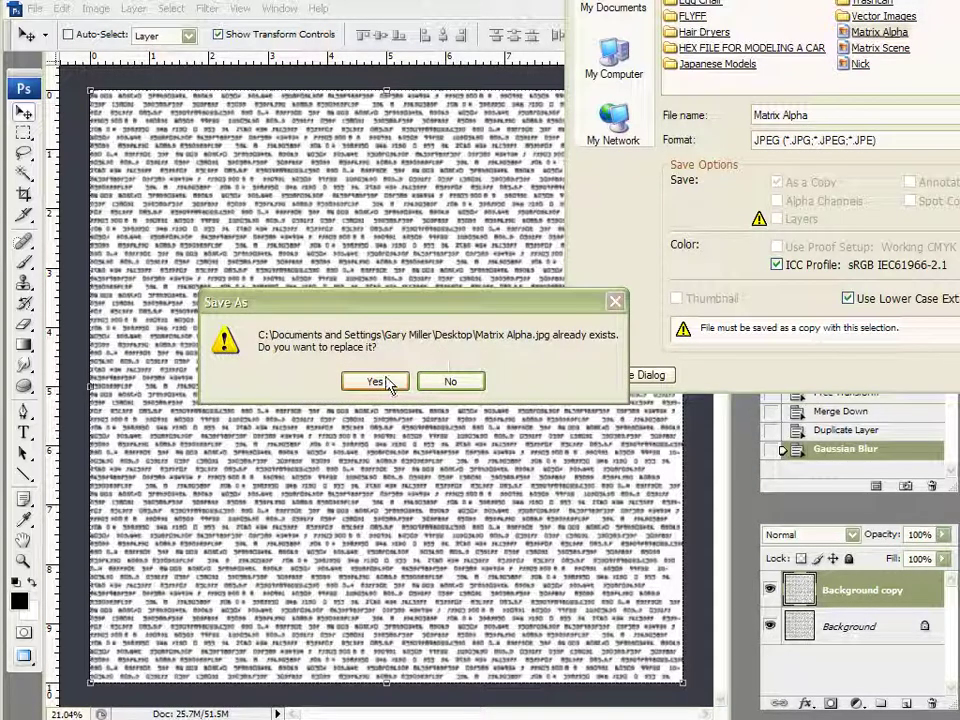
pyautogui.click(386, 381)
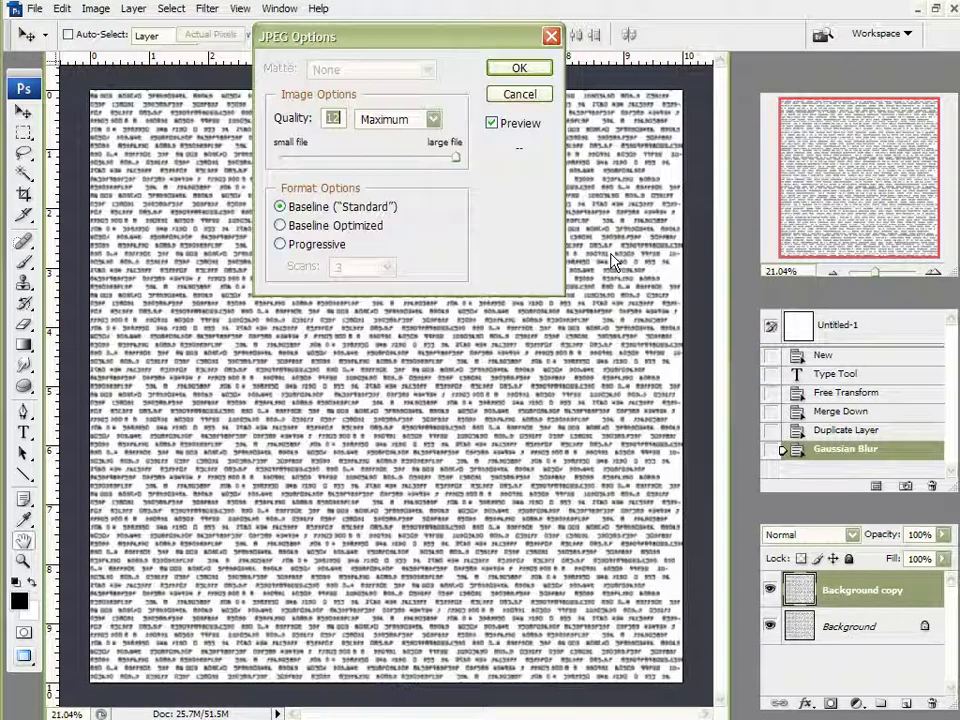
pyautogui.moveTo(455, 157); pyautogui.dragTo(413, 160)
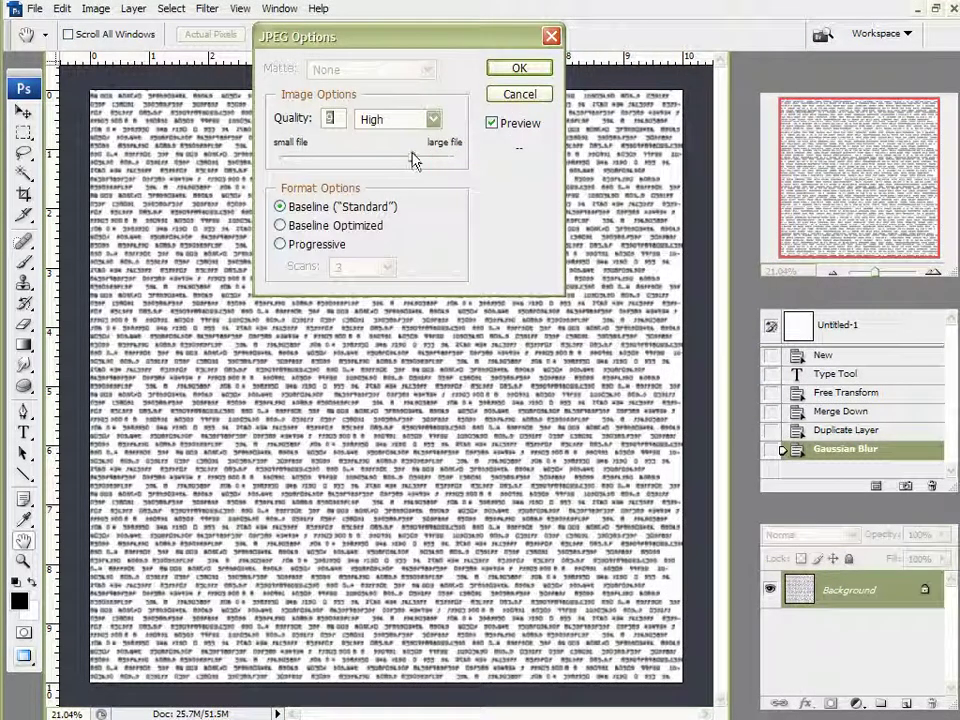
pyautogui.press('Return')
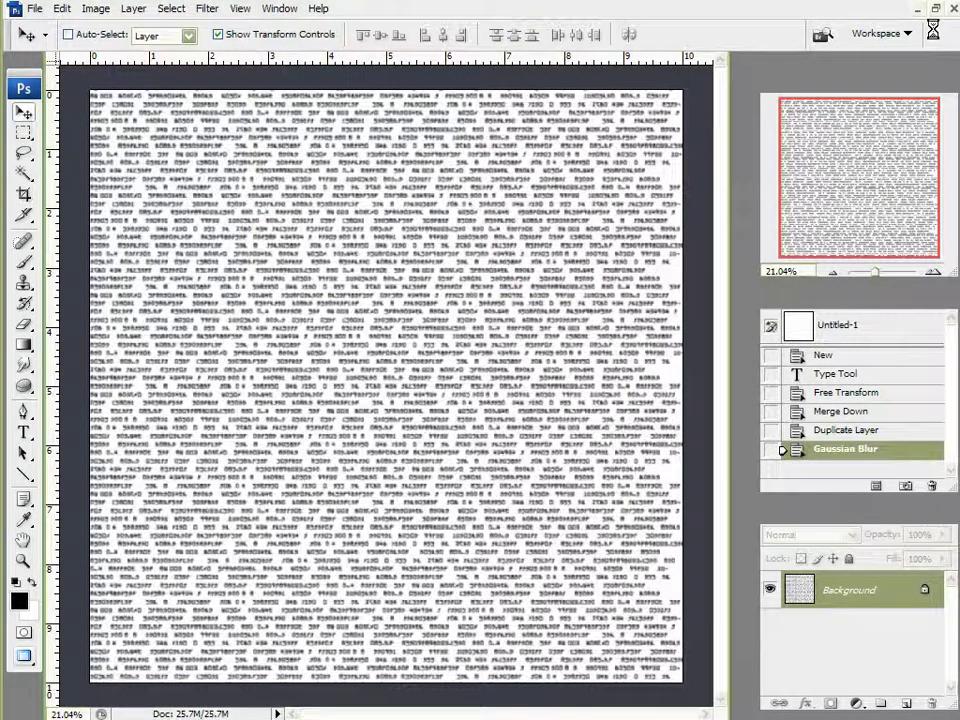
pyautogui.hotkey('ctrl', 'w')
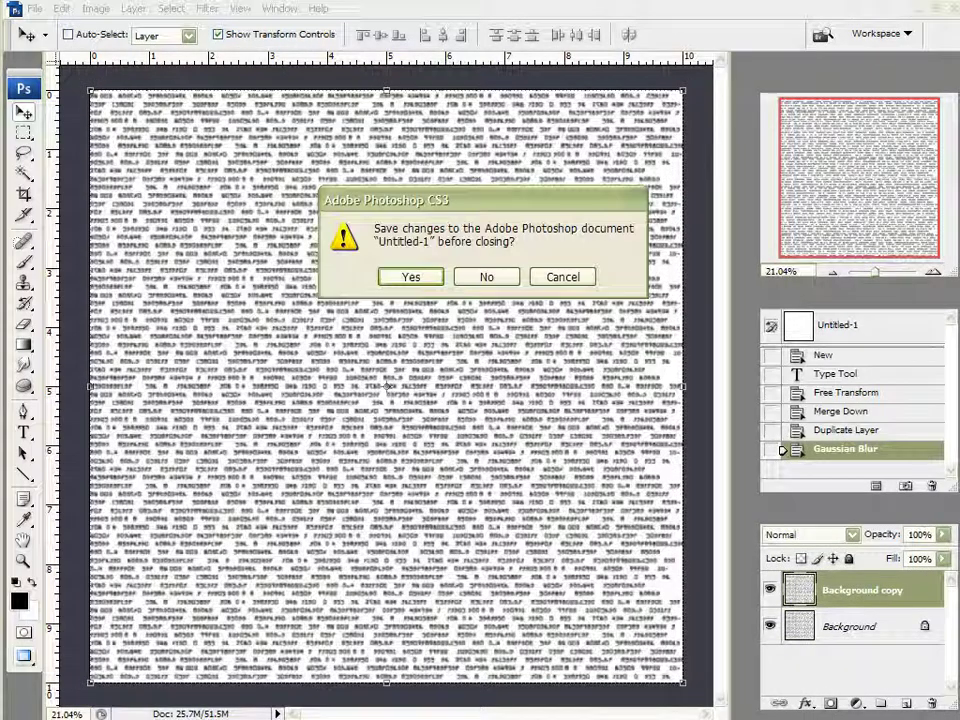
pyautogui.click(501, 274)
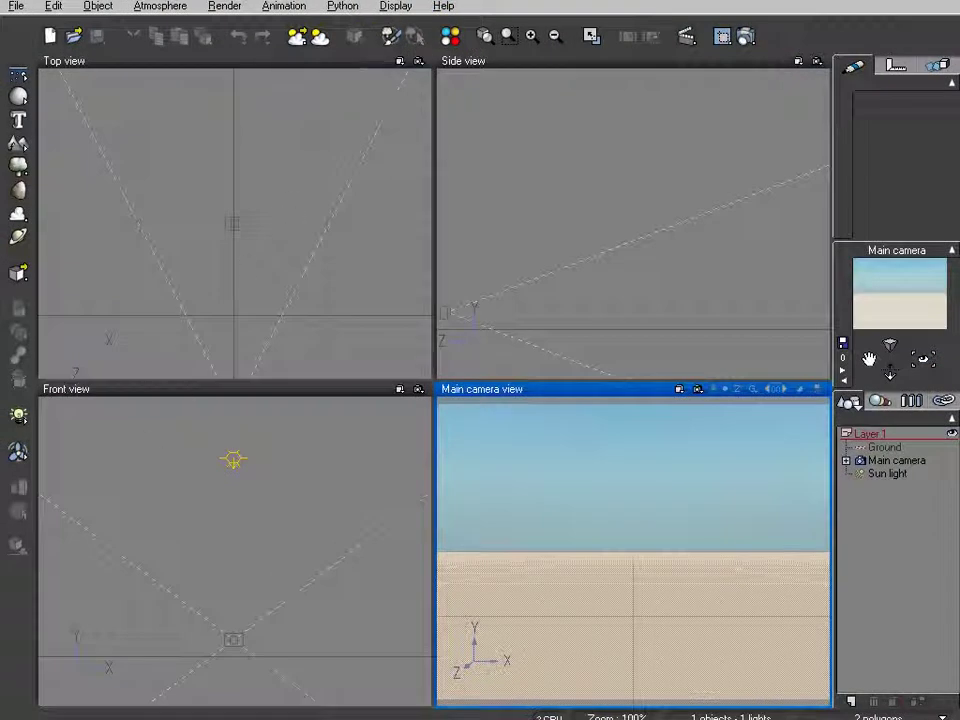
# Switch to Vue and load the atmosphere preset with a black sky above sandy terrain.
pyautogui.click(298, 36)
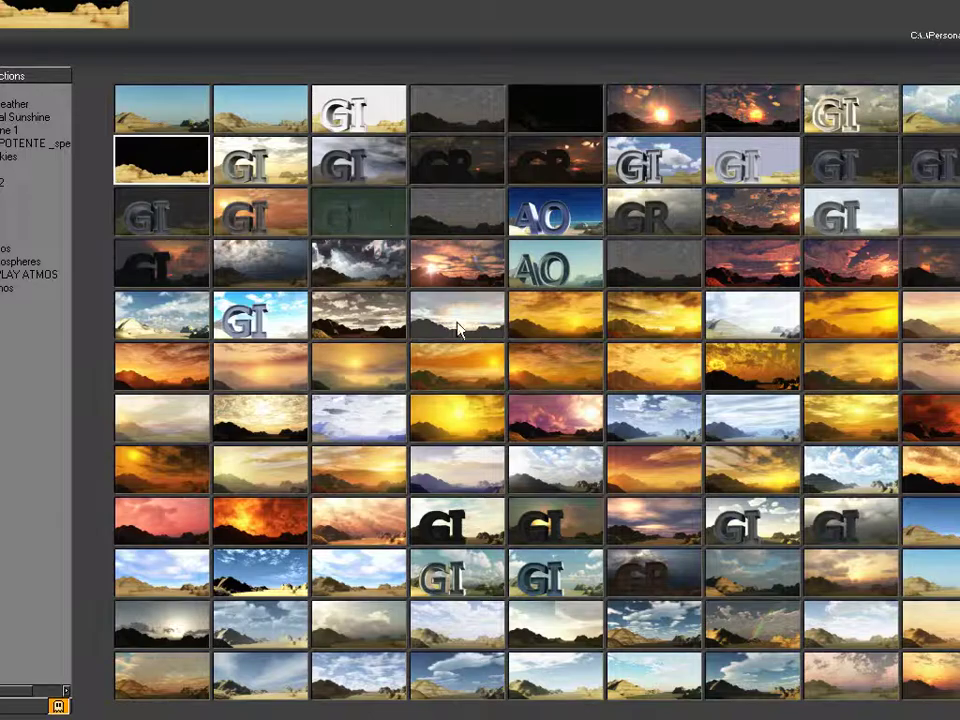
pyautogui.click(184, 156)
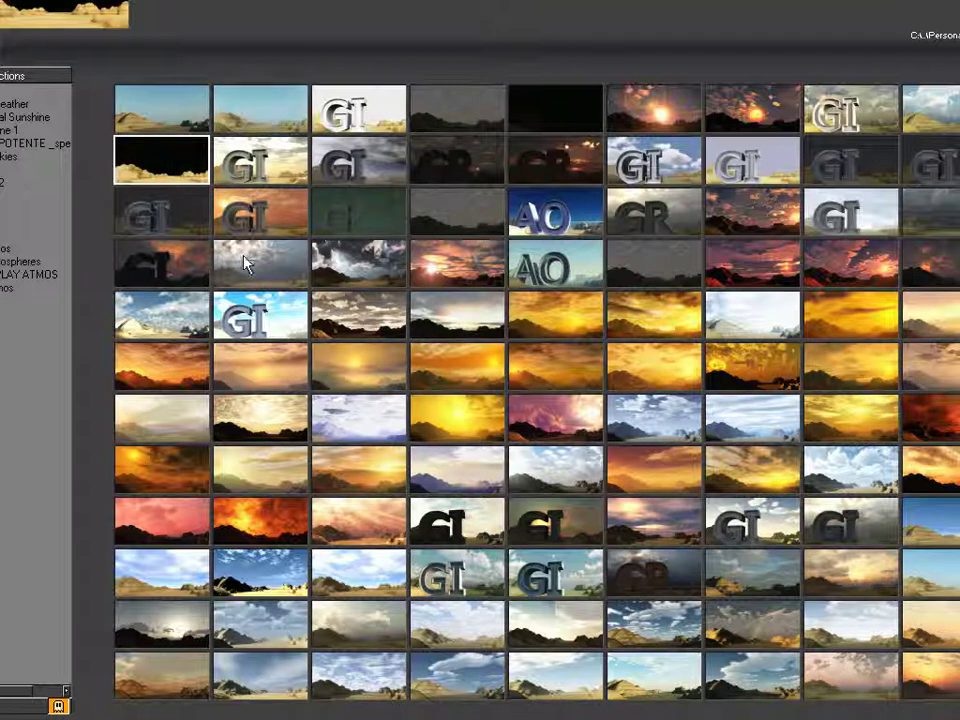
pyautogui.click(166, 169)
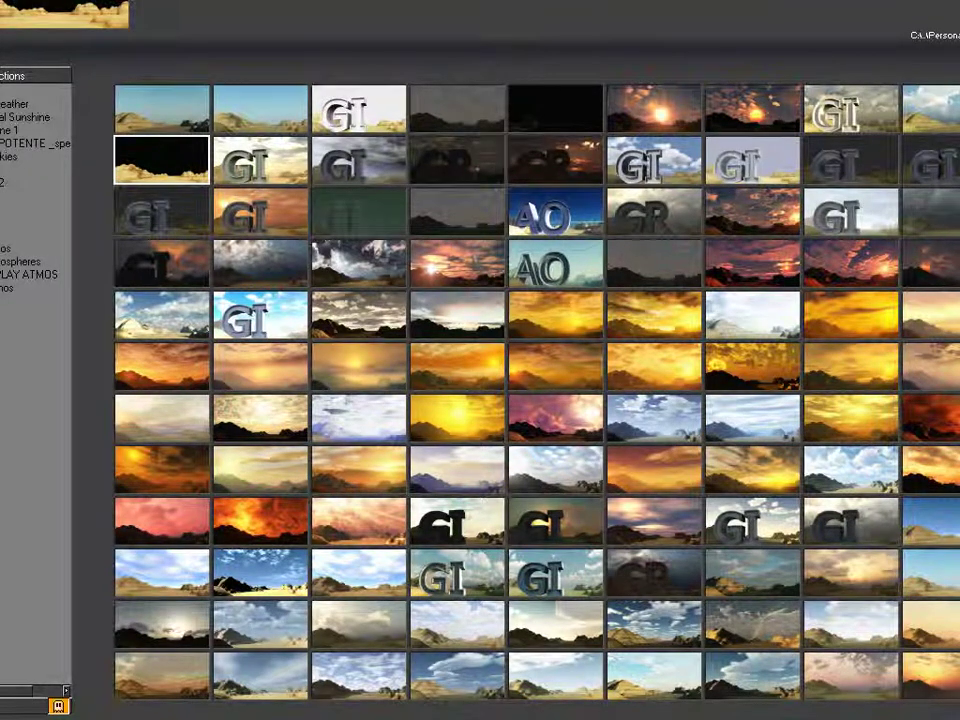
pyautogui.press('Return')
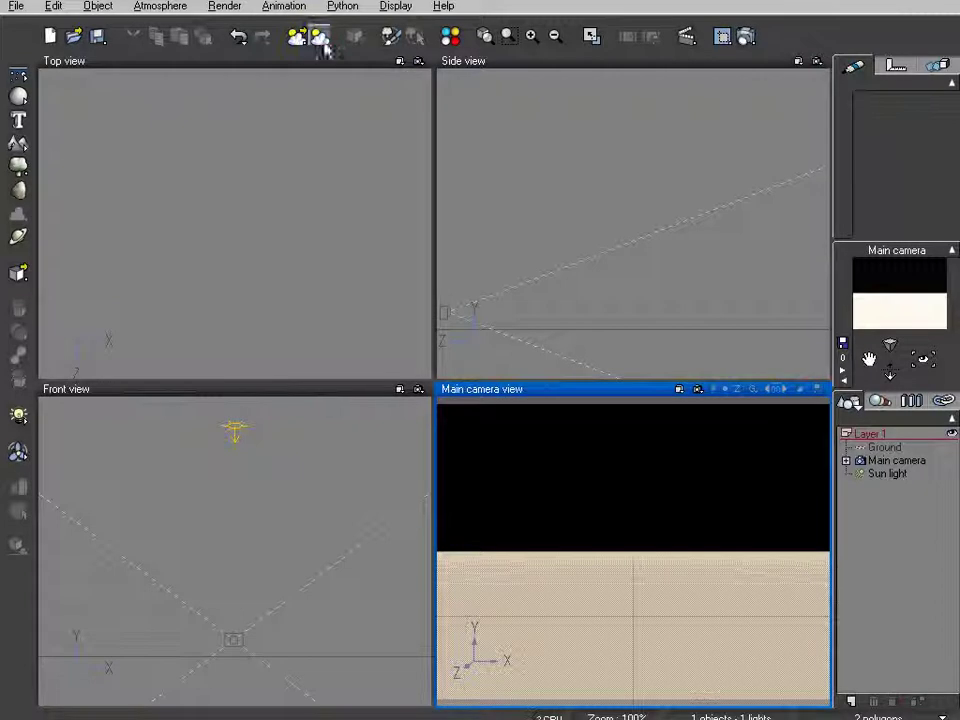
# Review the loaded atmosphere's light, sky, cloud, fog and haze, wind, effects and sun settings, and close the Atmosphere Editor.
pyautogui.click(324, 46)
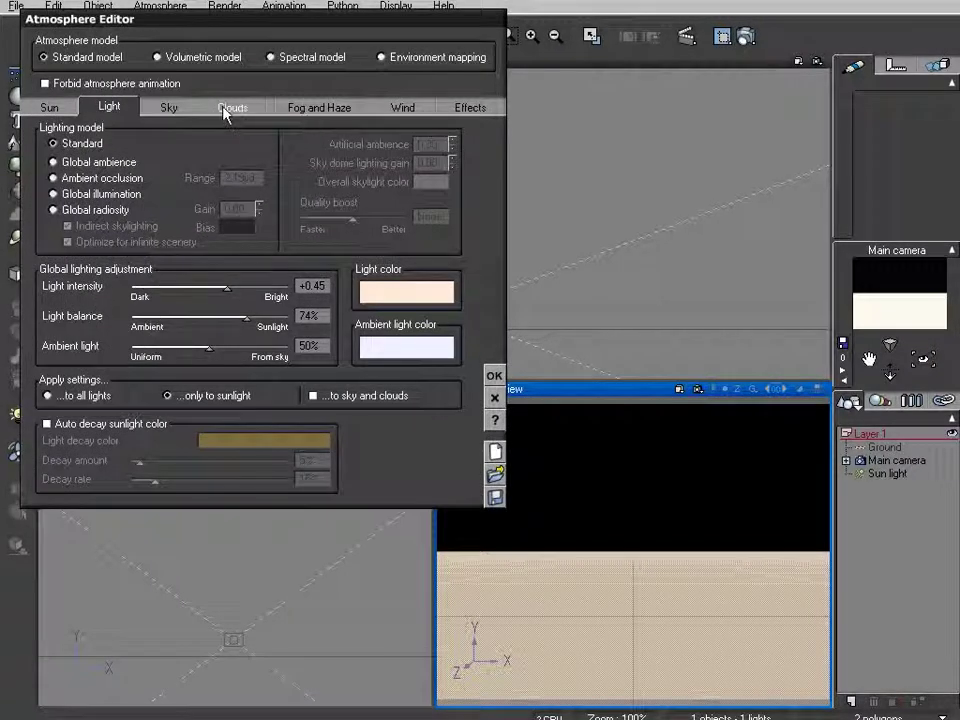
pyautogui.click(180, 108)
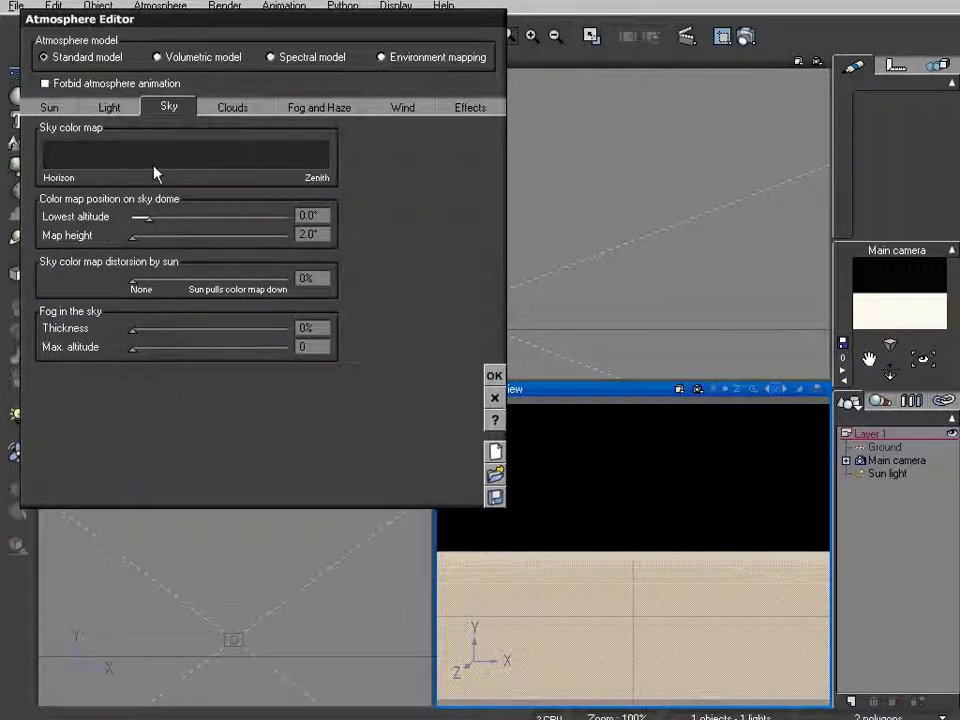
pyautogui.click(235, 117)
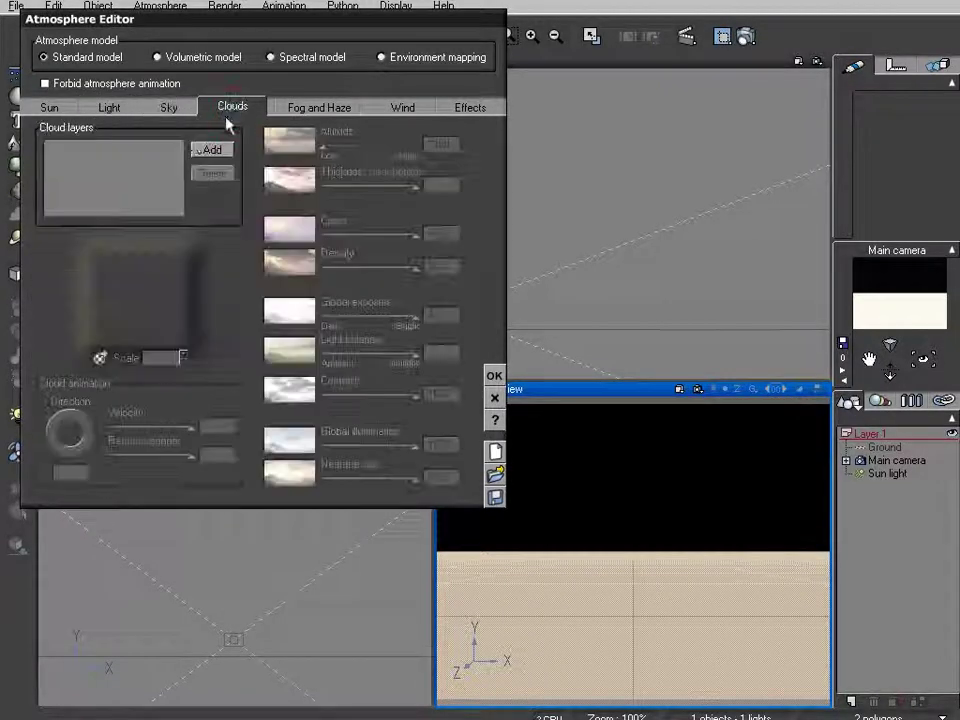
pyautogui.click(305, 110)
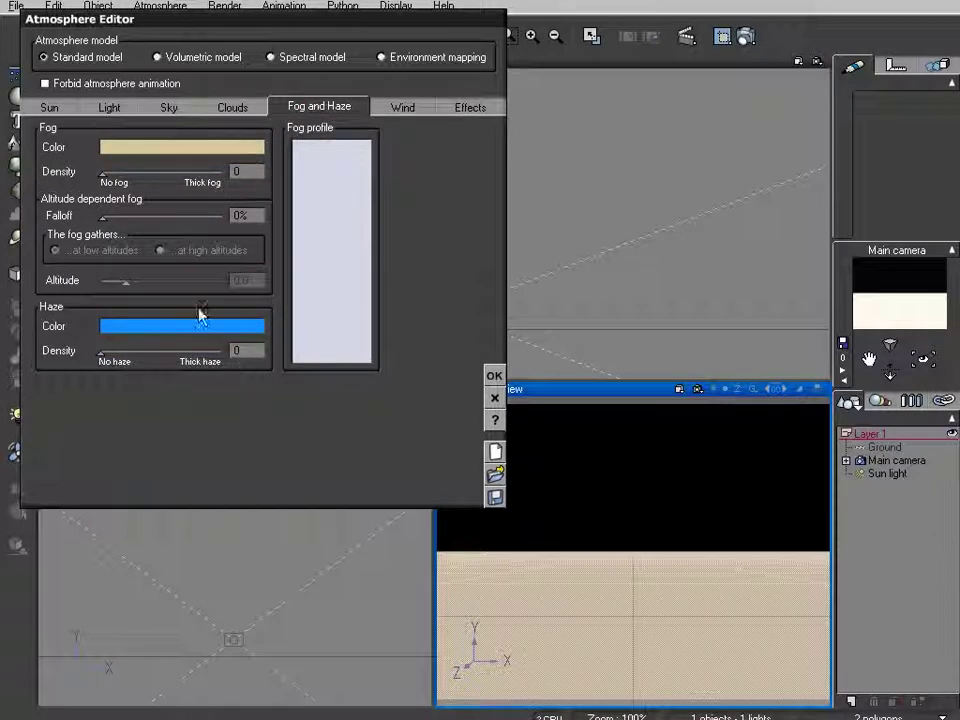
pyautogui.click(402, 107)
pyautogui.click(470, 106)
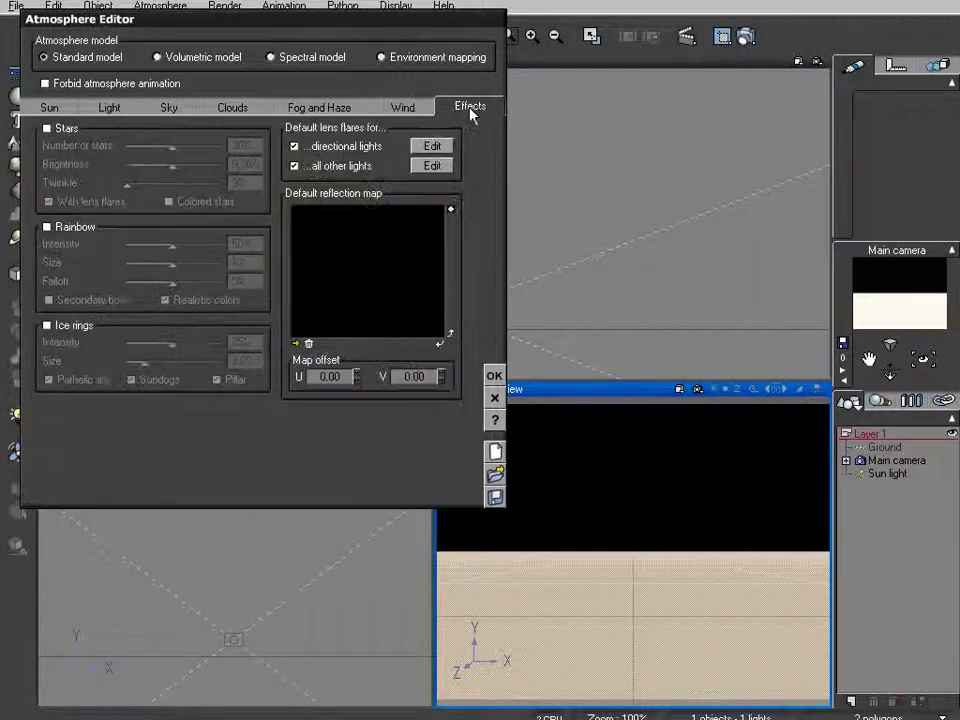
pyautogui.click(49, 108)
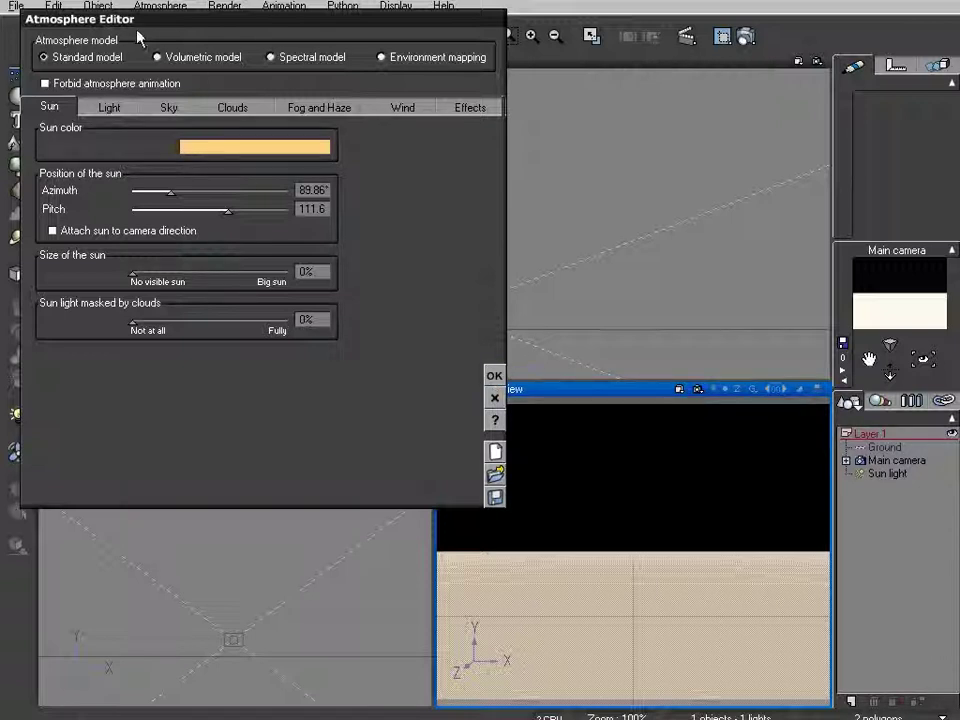
pyautogui.click(494, 376)
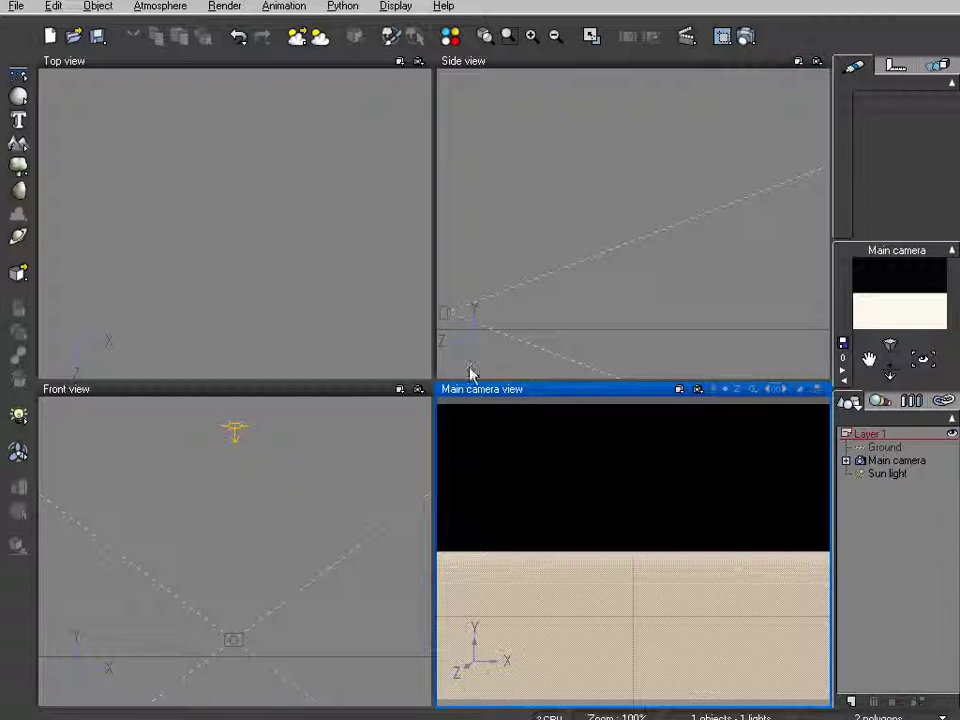
# Delete the Ground plane and add a finite plane primitive to the scene.
pyautogui.click(880, 447)
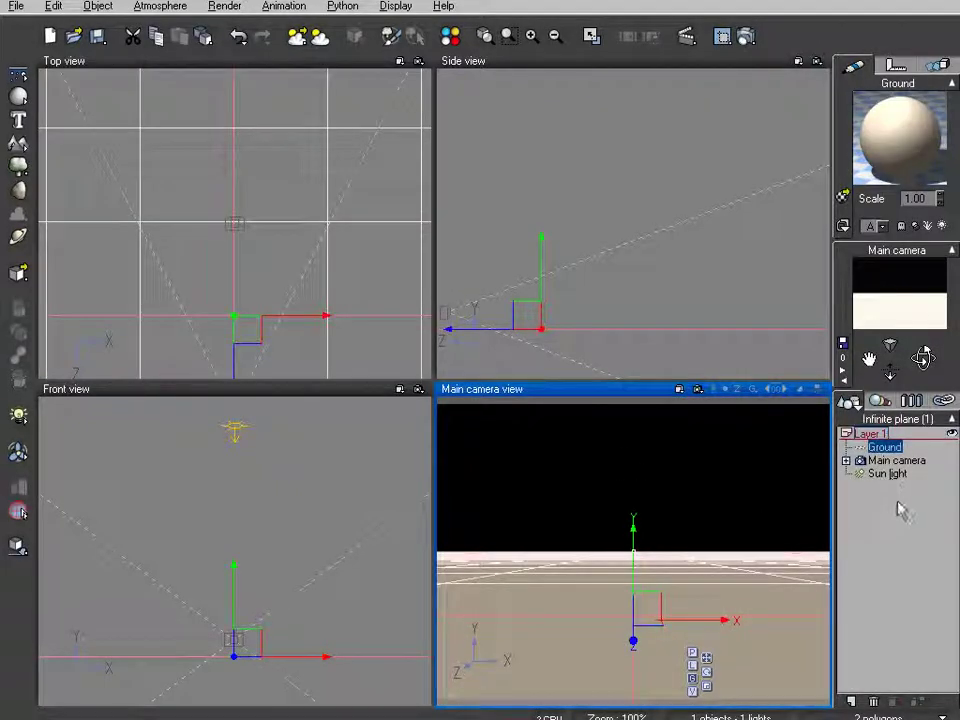
pyautogui.press('Delete')
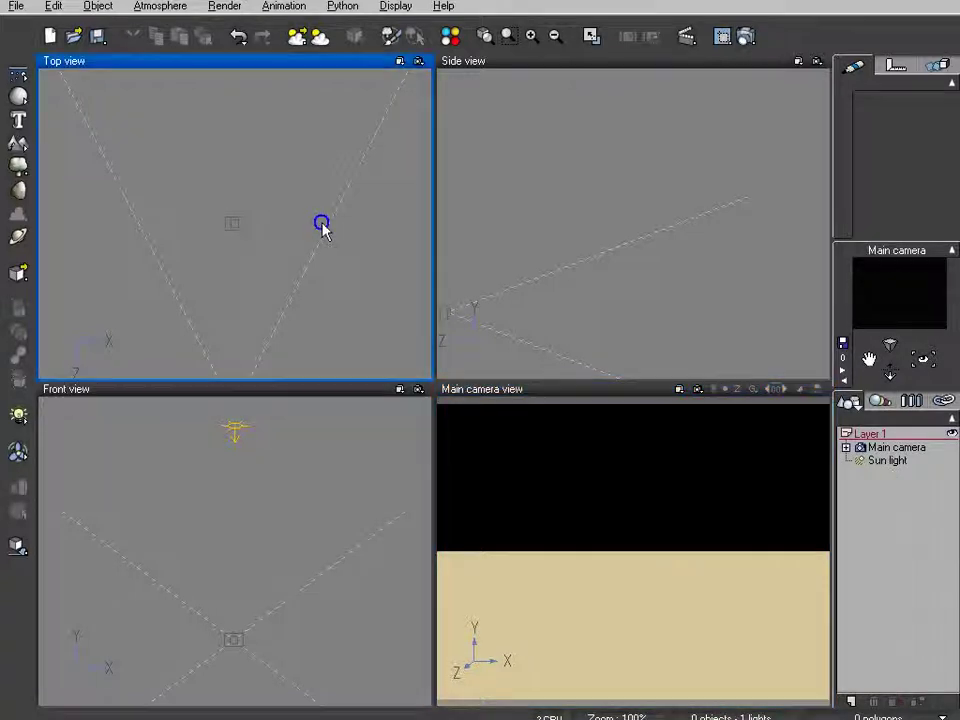
pyautogui.moveTo(321, 223); pyautogui.dragTo(321, 195)
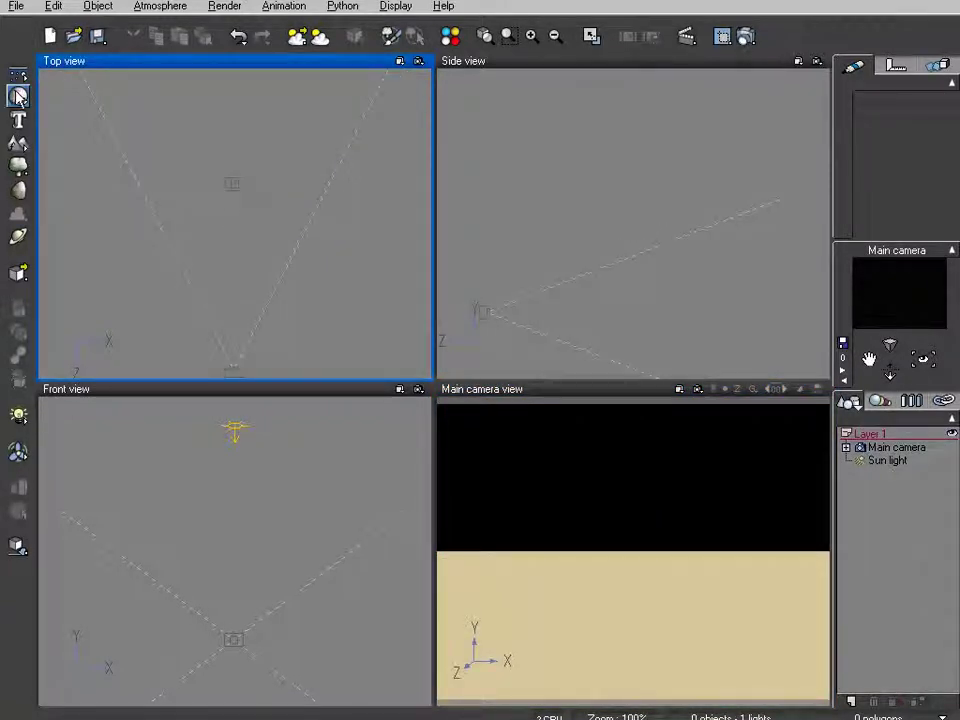
pyautogui.moveTo(18, 95); pyautogui.dragTo(175, 114)
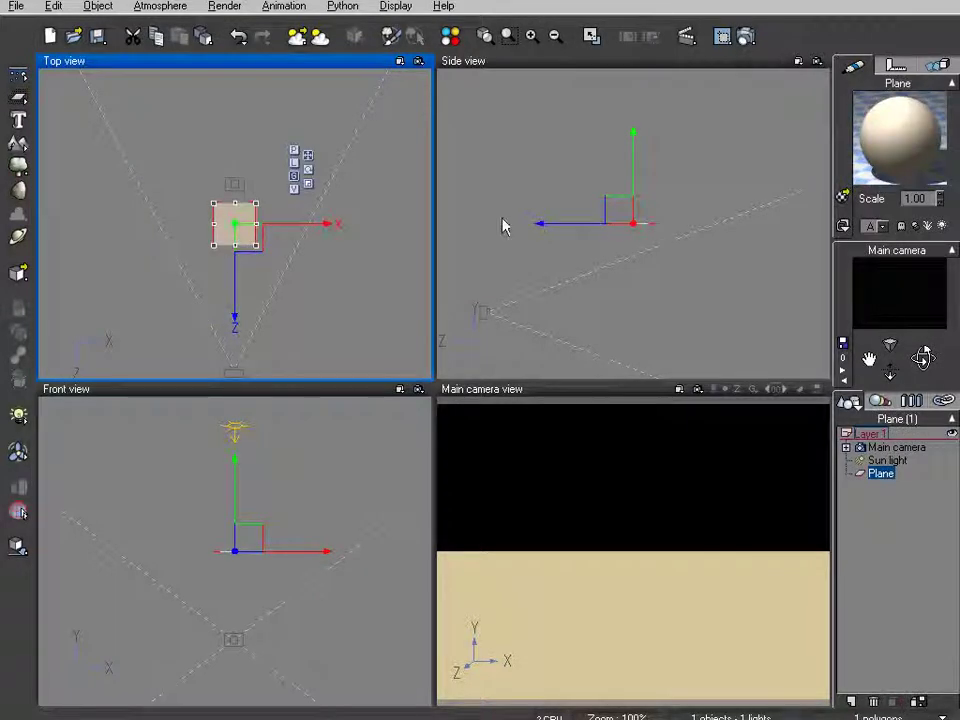
# Rotate the new plane upright to face the camera and enlarge it to cover the camera view.
pyautogui.moveTo(655, 267); pyautogui.dragTo(656, 238)
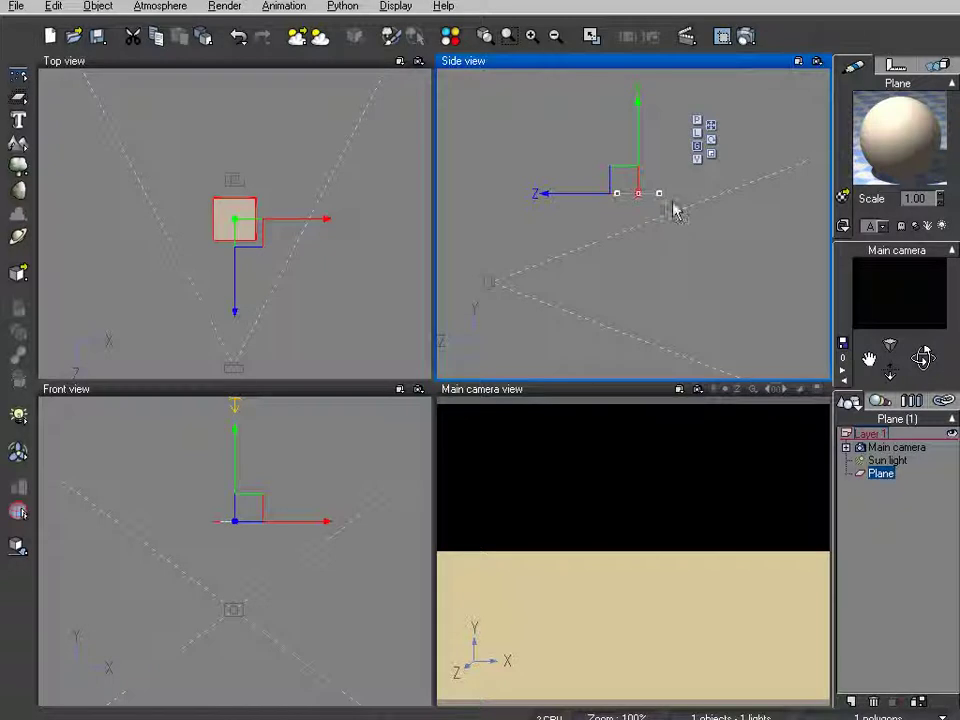
pyautogui.moveTo(662, 195); pyautogui.dragTo(660, 154)
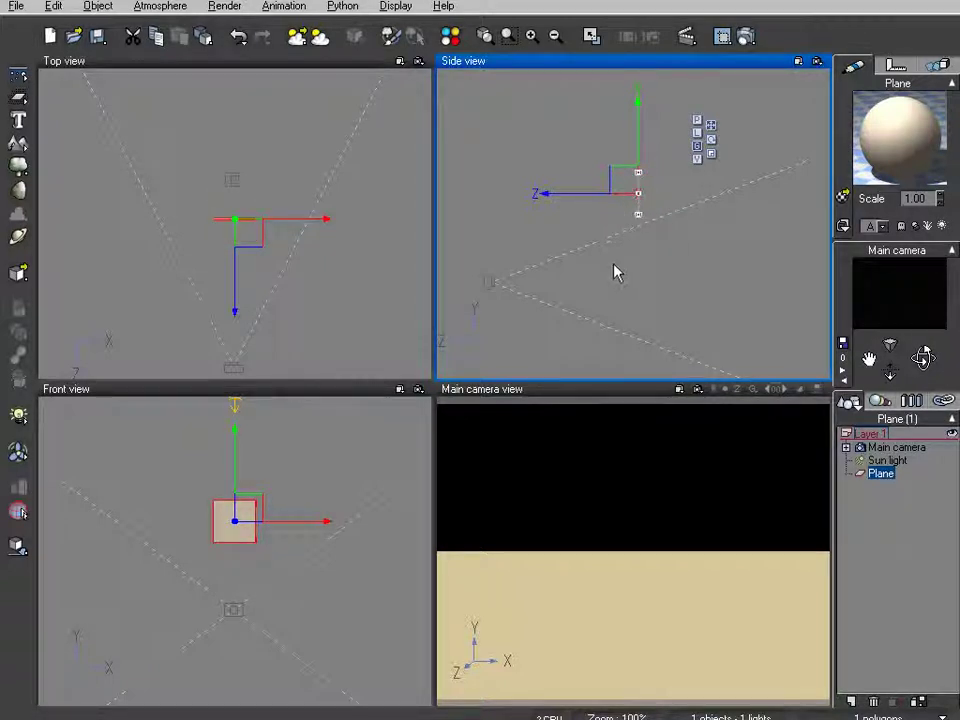
pyautogui.moveTo(640, 219); pyautogui.dragTo(664, 246)
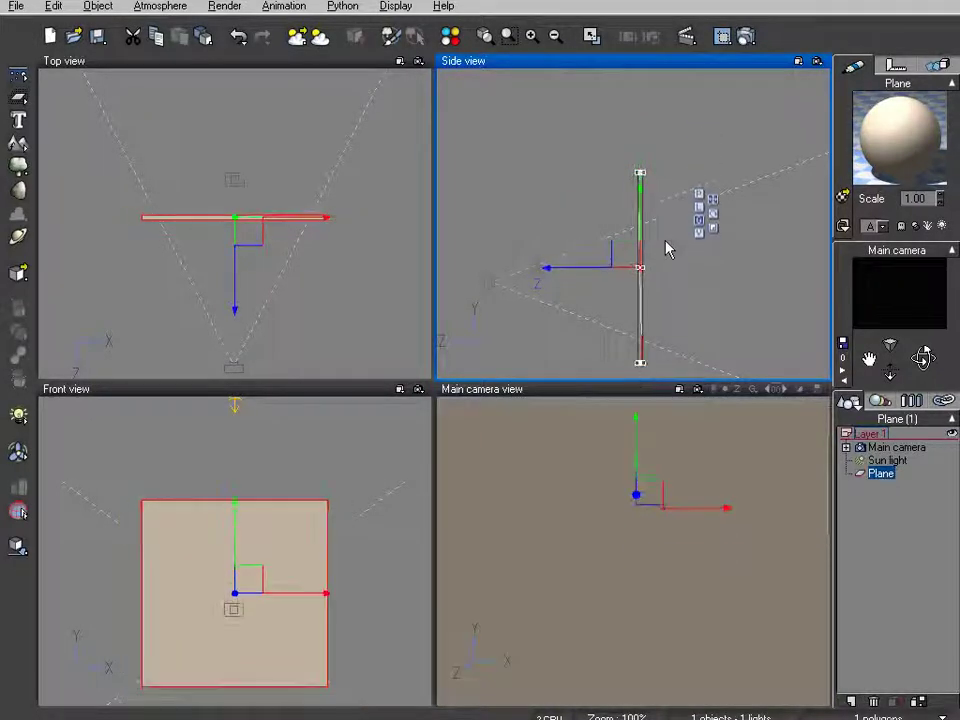
# Create a second layer and move the plane into it.
pyautogui.click(855, 703)
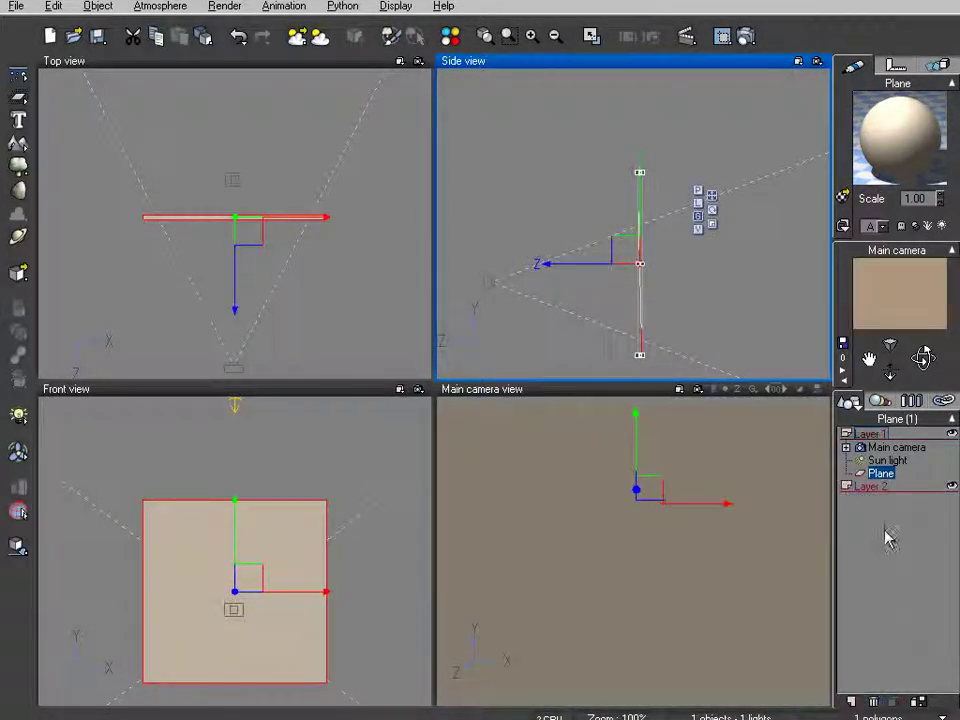
pyautogui.moveTo(873, 490); pyautogui.dragTo(875, 498)
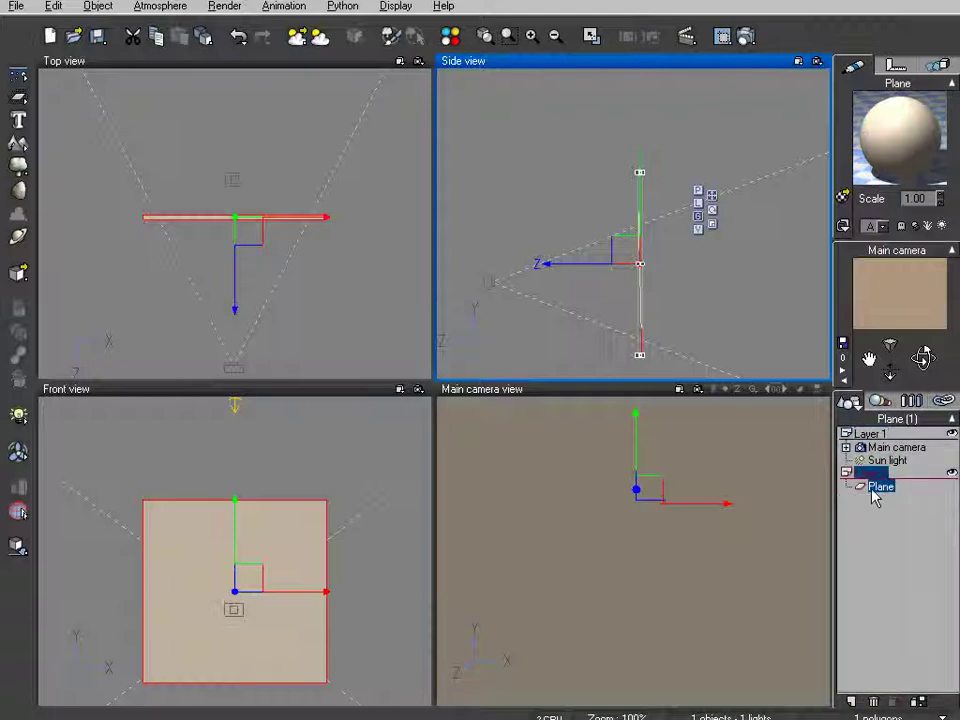
# Replace the plane's material with the Flat gray preset from the material library.
pyautogui.click(903, 135)
pyautogui.click(567, 15)
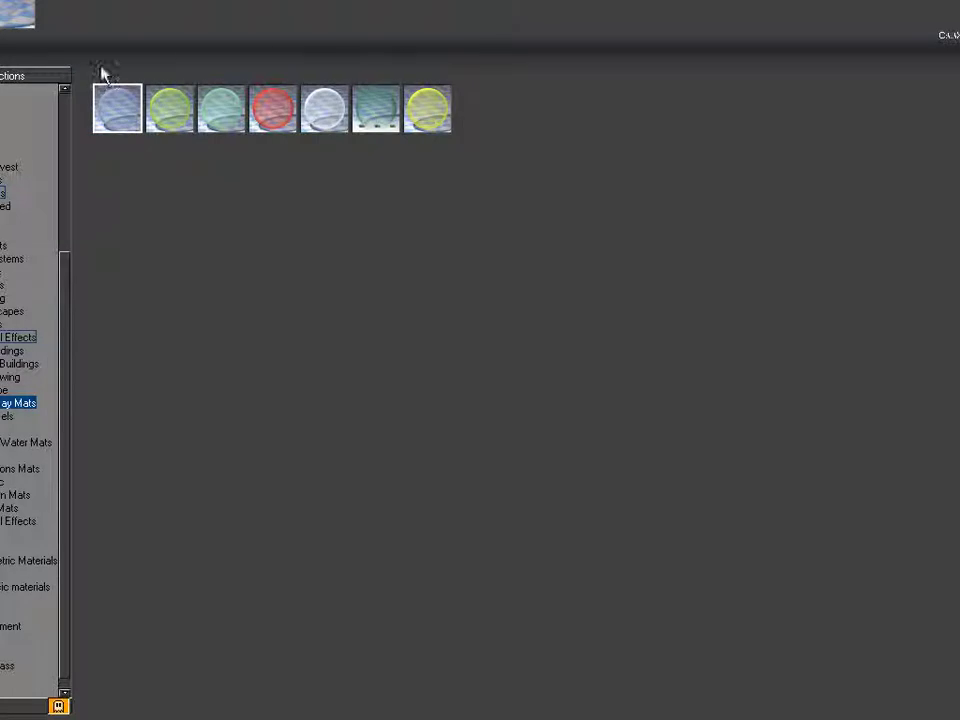
pyautogui.scroll(5, 63, 113)
pyautogui.click(2, 91)
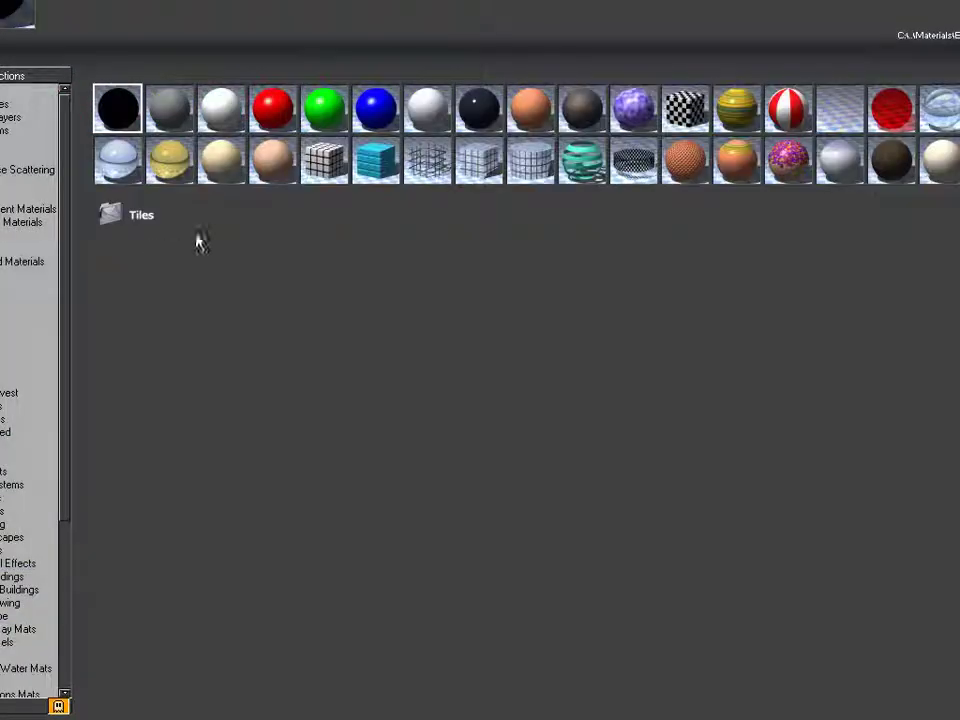
pyautogui.click(172, 122)
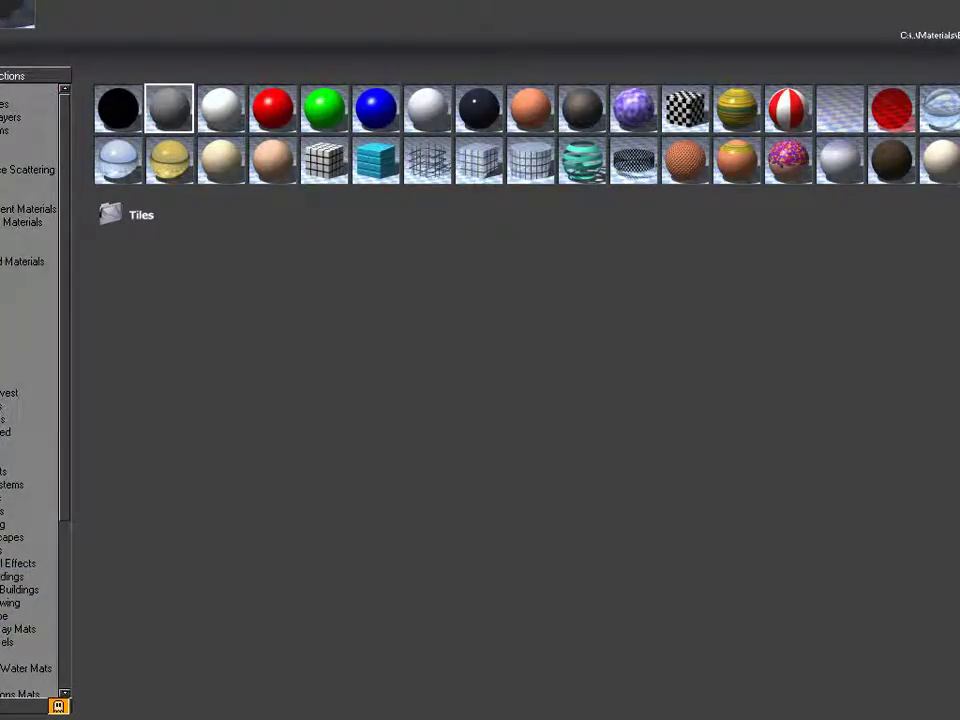
pyautogui.click(896, 664)
# Darken the material's overall color to near black and move the plane slightly farther from the camera.
pyautogui.click(618, 96)
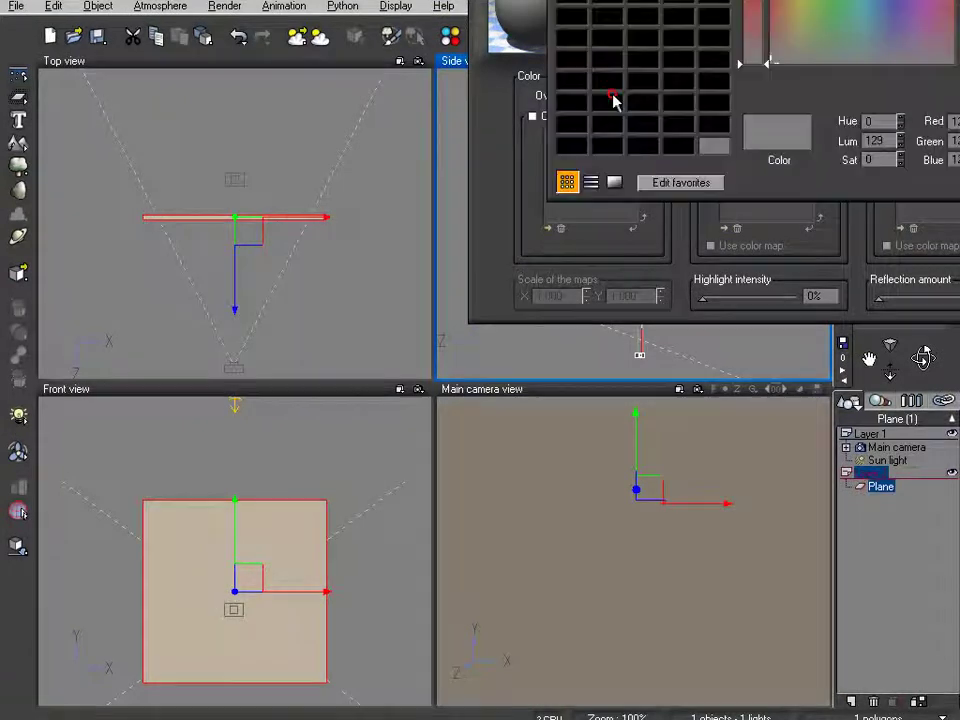
pyautogui.click(766, 352)
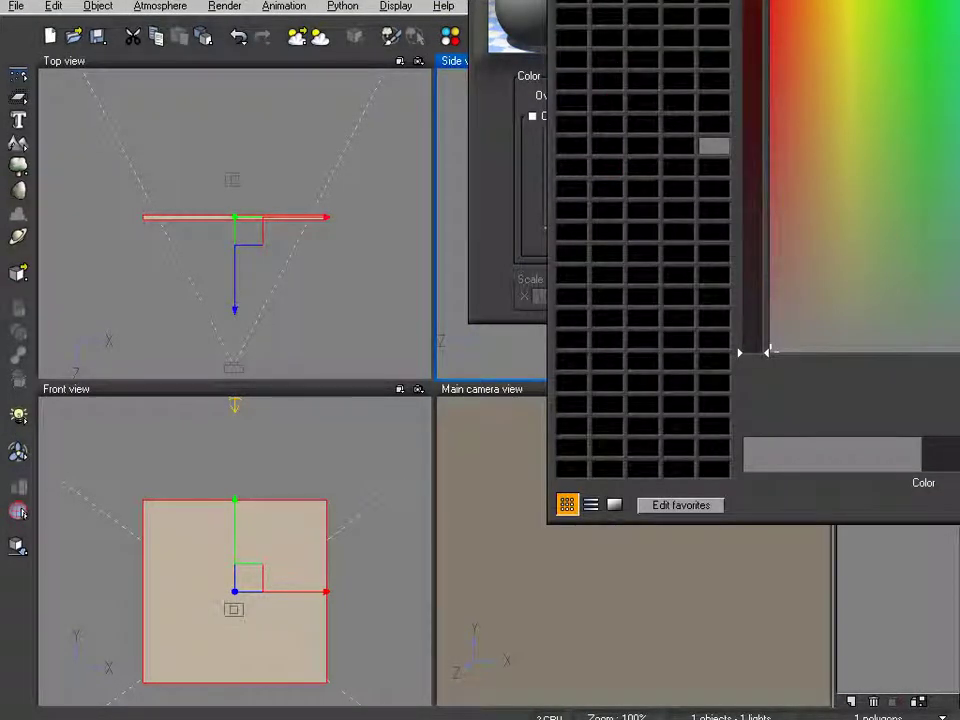
pyautogui.press('Return')
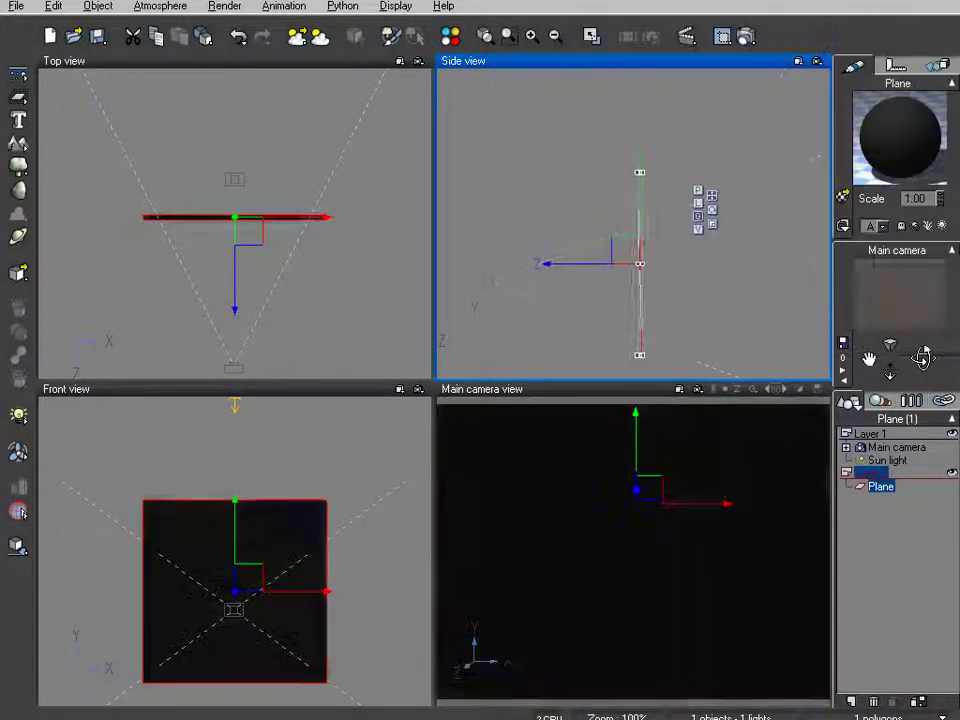
pyautogui.moveTo(231, 297)
pyautogui.mouseDown()
pyautogui.moveTo(230, 279)
pyautogui.moveTo(228, 287)
pyautogui.mouseUp()
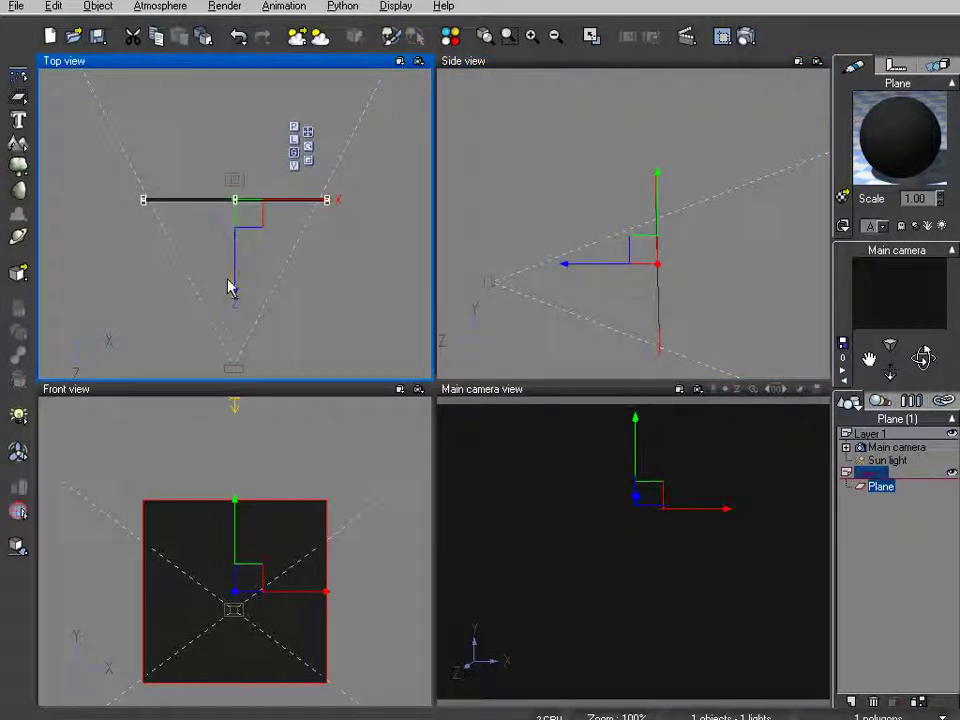
# Set the plane material's coloring mode to Mapped picture and switch to the Basic Material Editor.
pyautogui.doubleClick(890, 128)
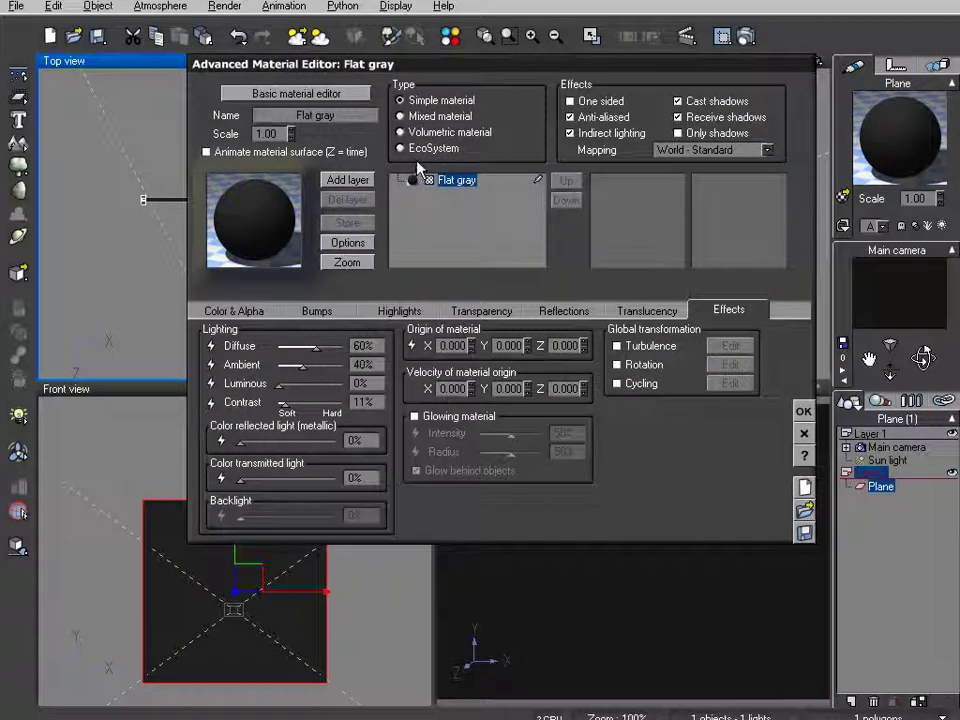
pyautogui.click(225, 312)
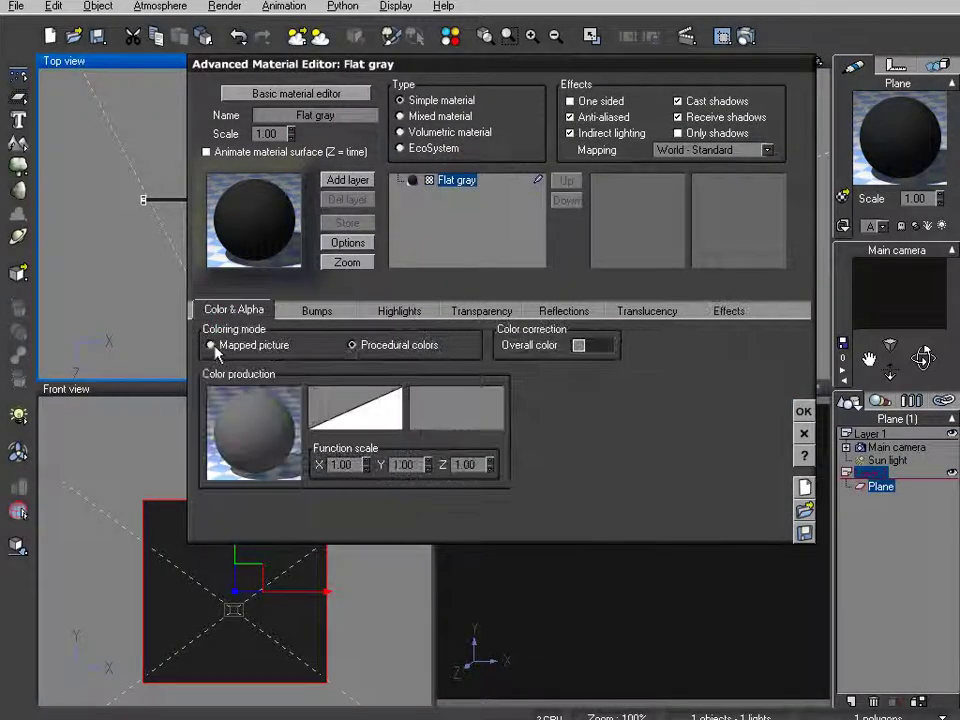
pyautogui.click(212, 345)
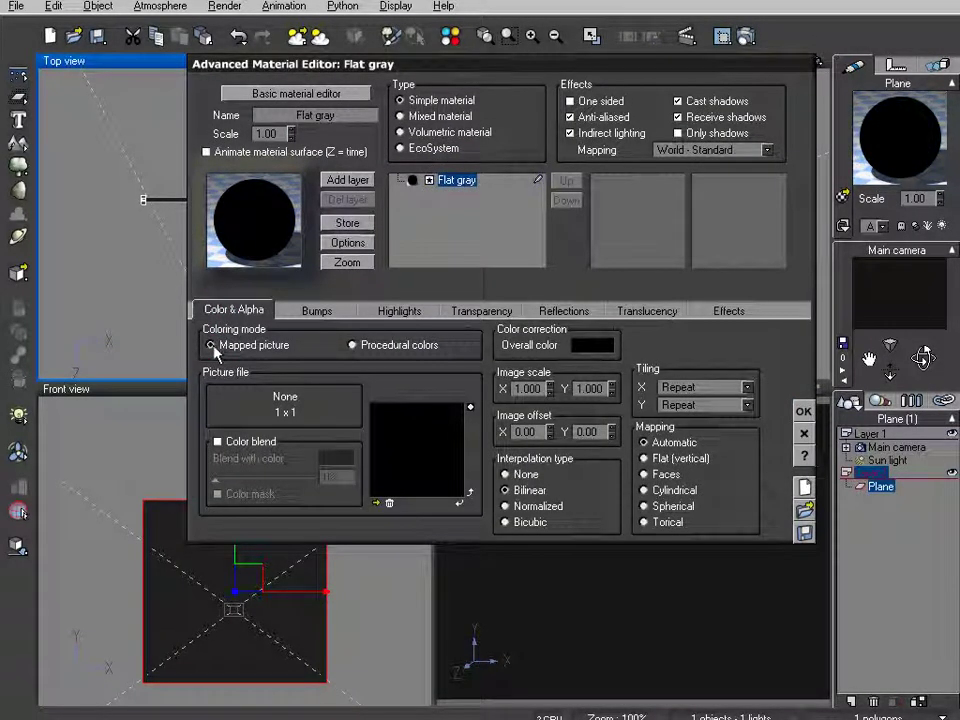
pyautogui.click(285, 94)
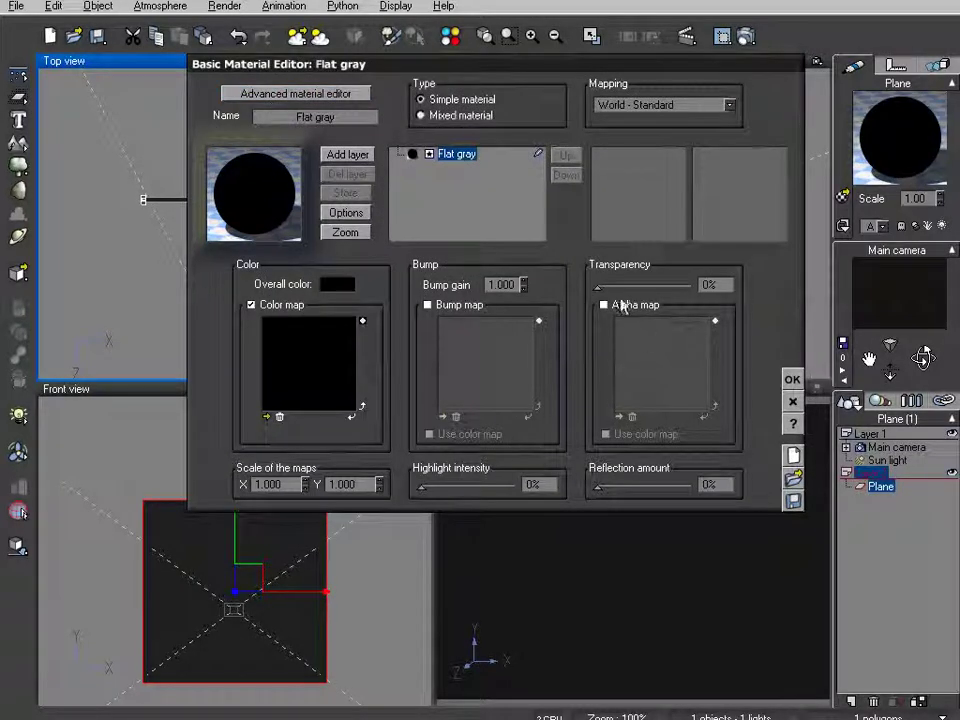
# Load the Matrix Alpha picture as the material's alpha map, and invert the map.
pyautogui.click(604, 306)
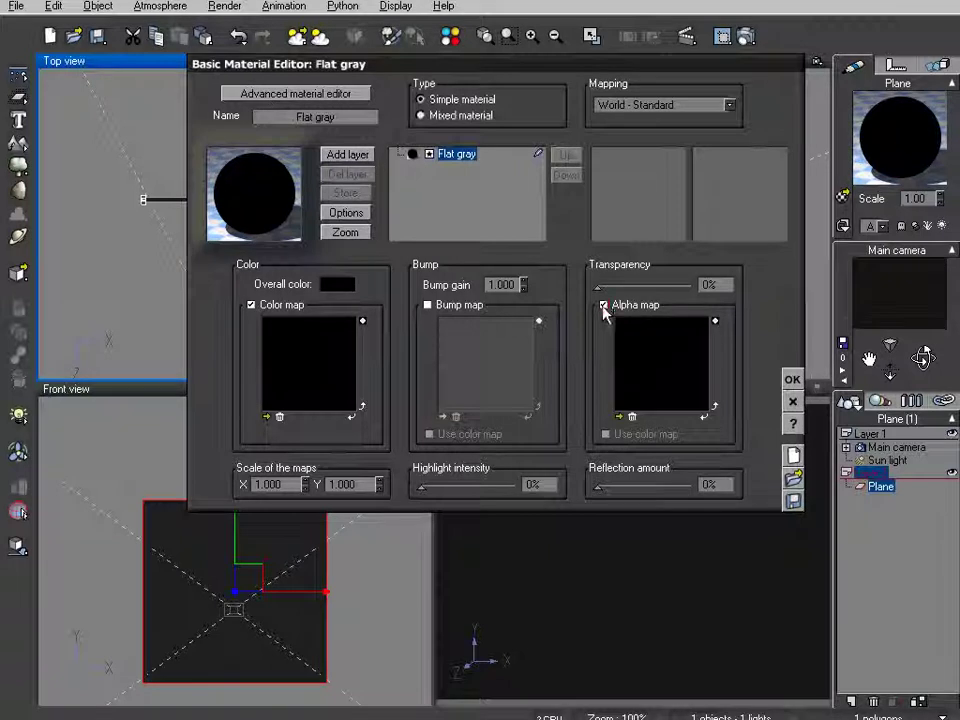
pyautogui.click(619, 418)
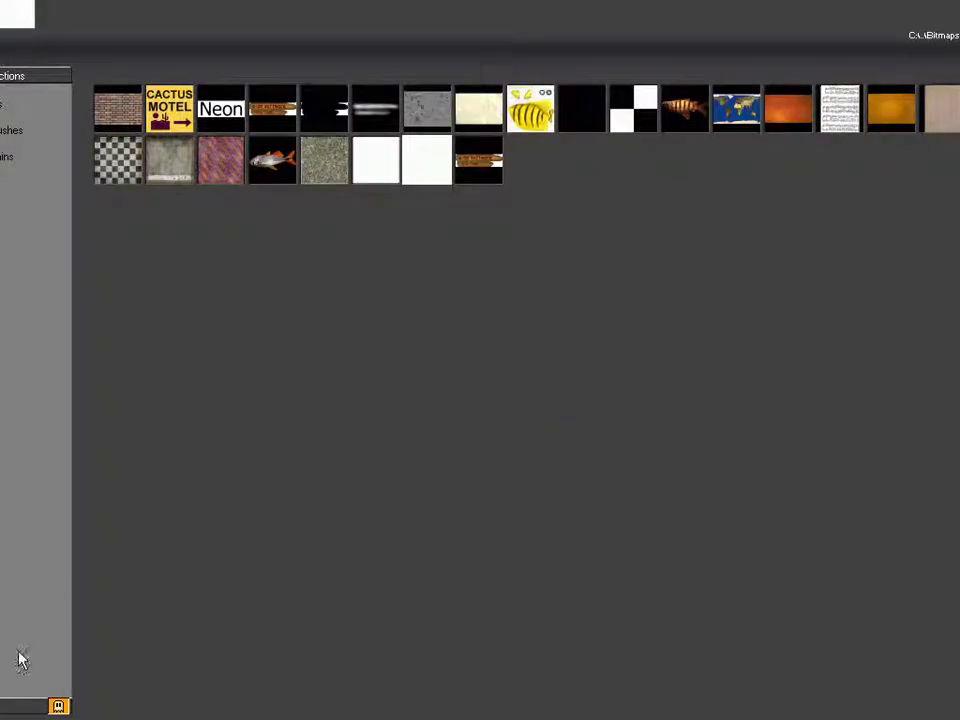
pyautogui.click(303, 113)
pyautogui.scroll(-1, 303, 113)
pyautogui.click(407, 75)
pyautogui.click(408, 195)
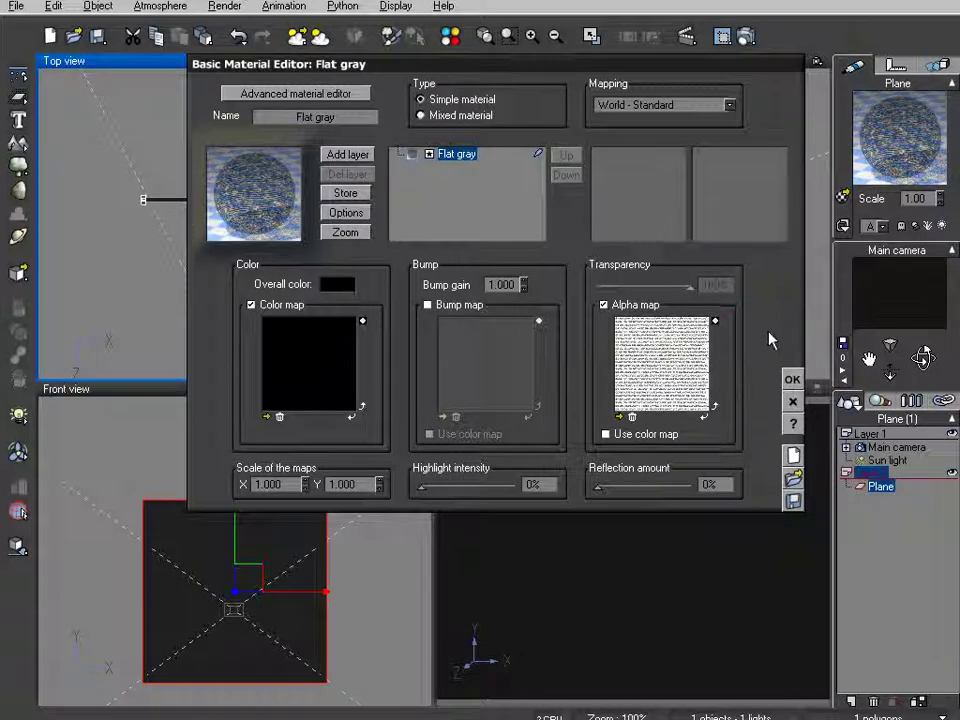
pyautogui.click(714, 321)
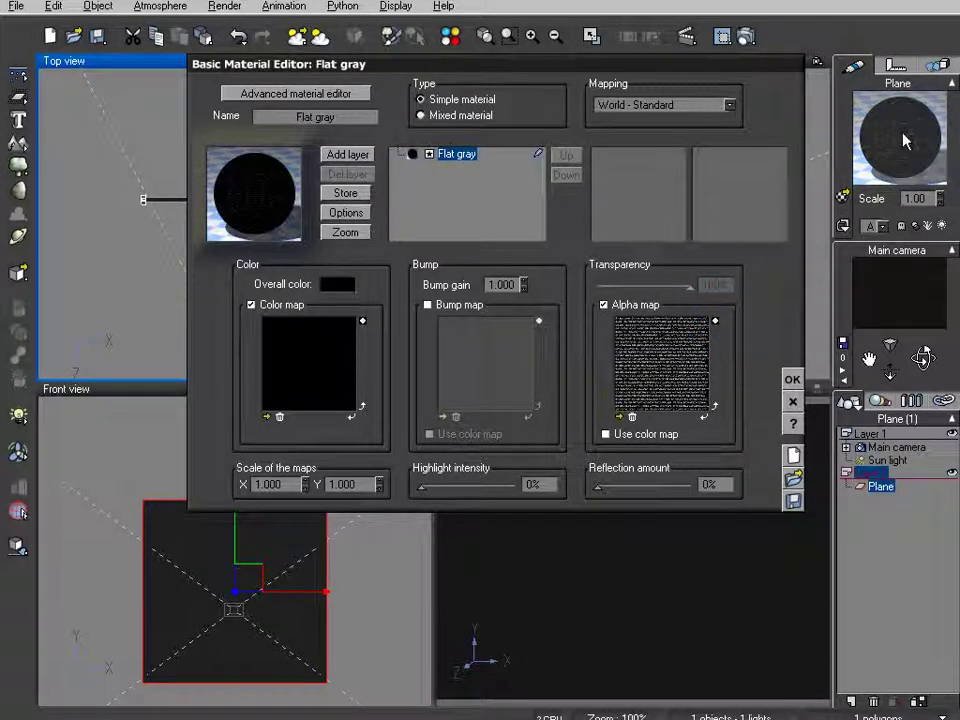
pyautogui.click(792, 383)
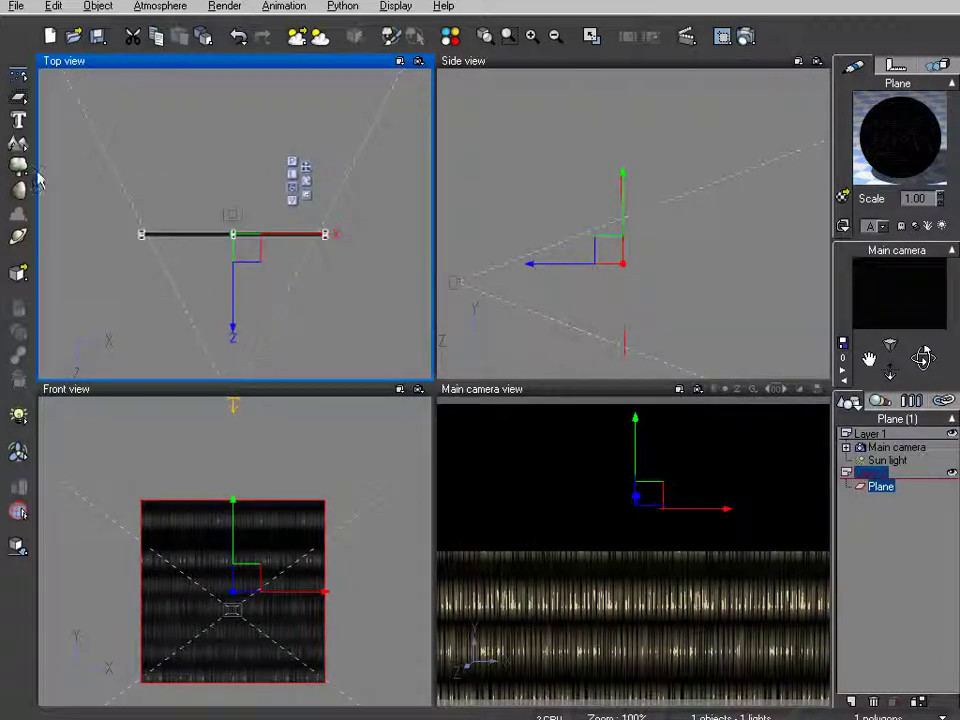
# Add a point light behind the plane and enable volumetric lighting on it.
pyautogui.moveTo(328, 302); pyautogui.dragTo(344, 346, button='right')
pyautogui.click(18, 414)
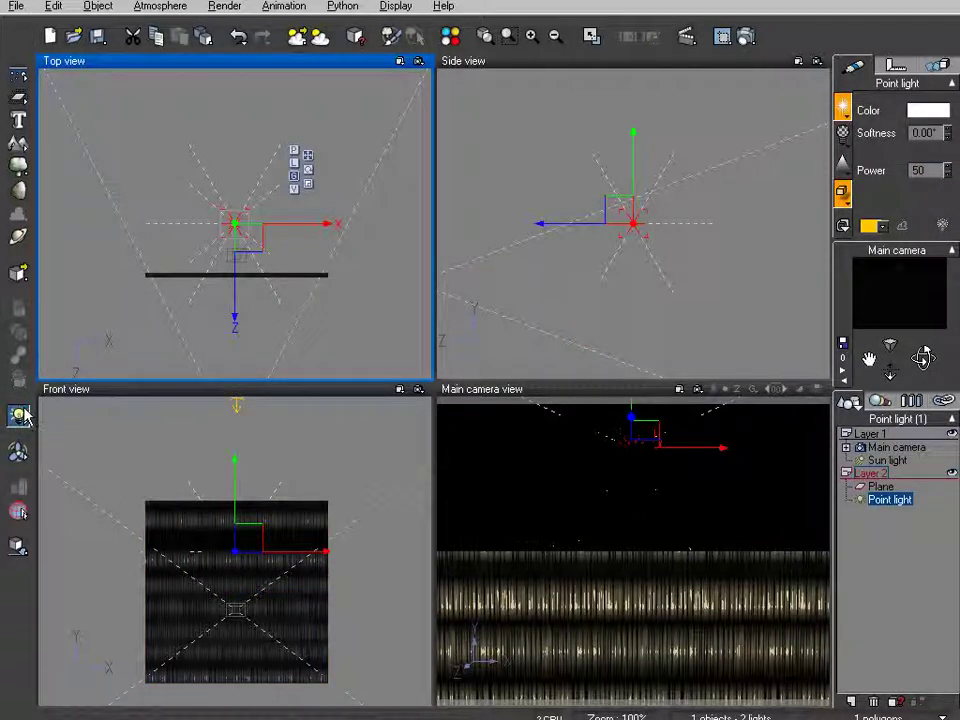
pyautogui.click(22, 415)
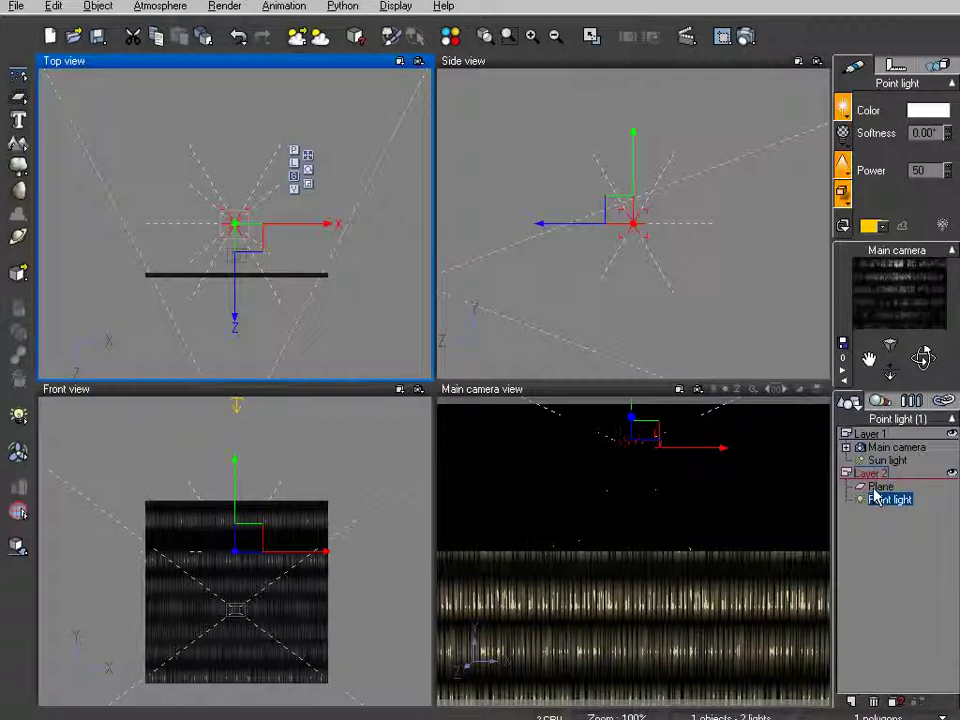
# Change the plane material's mapping to Object - Parametric.
pyautogui.click(878, 487)
pyautogui.doubleClick(882, 150)
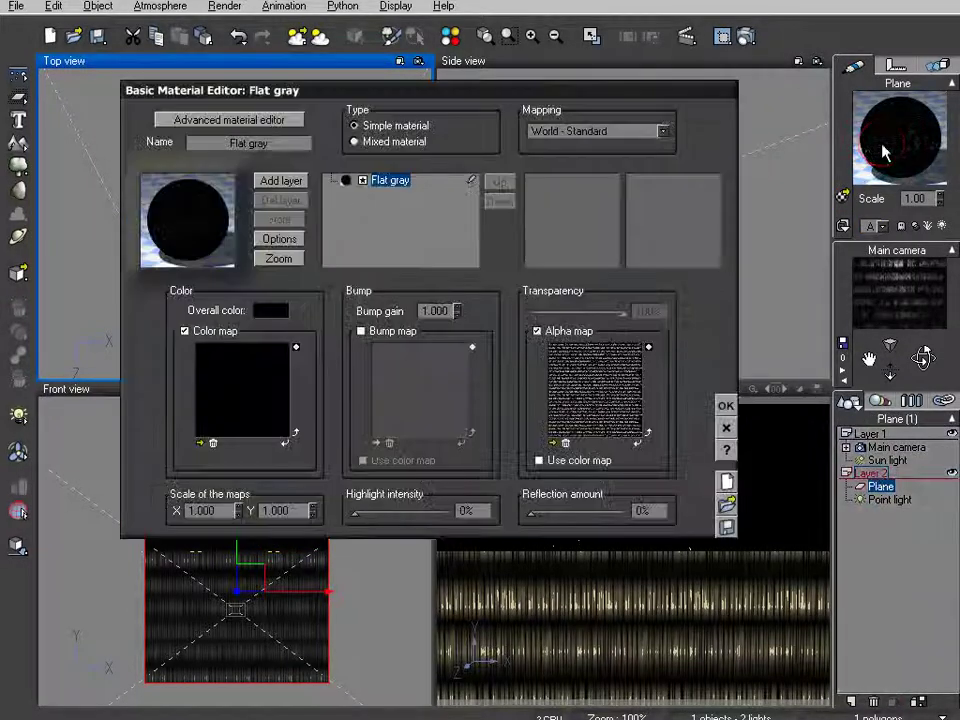
pyautogui.click(616, 143)
pyautogui.click(606, 236)
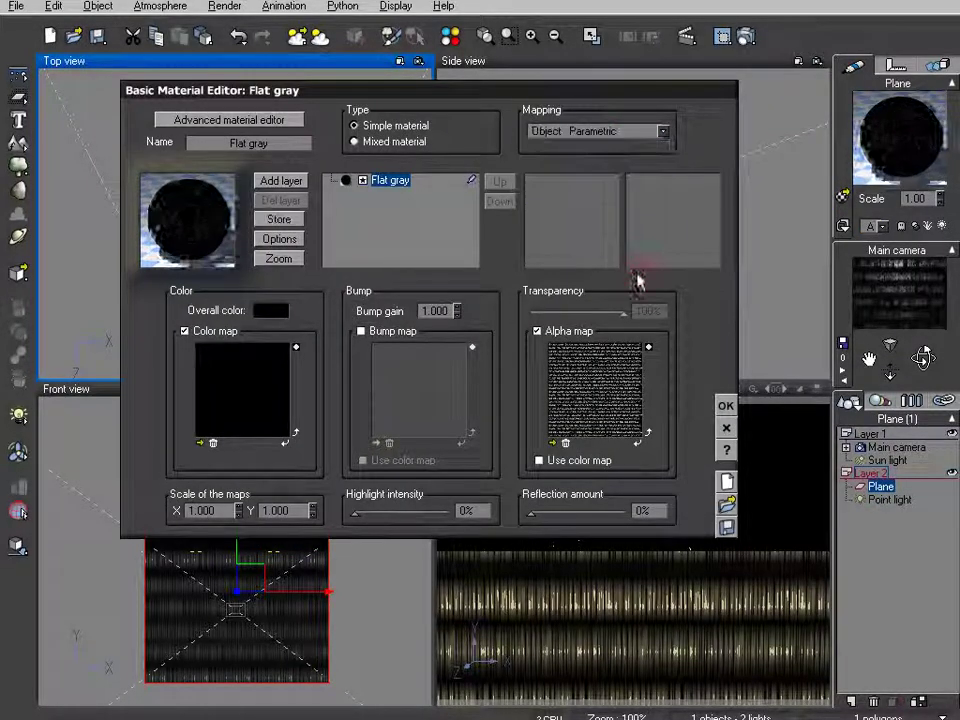
pyautogui.click(726, 408)
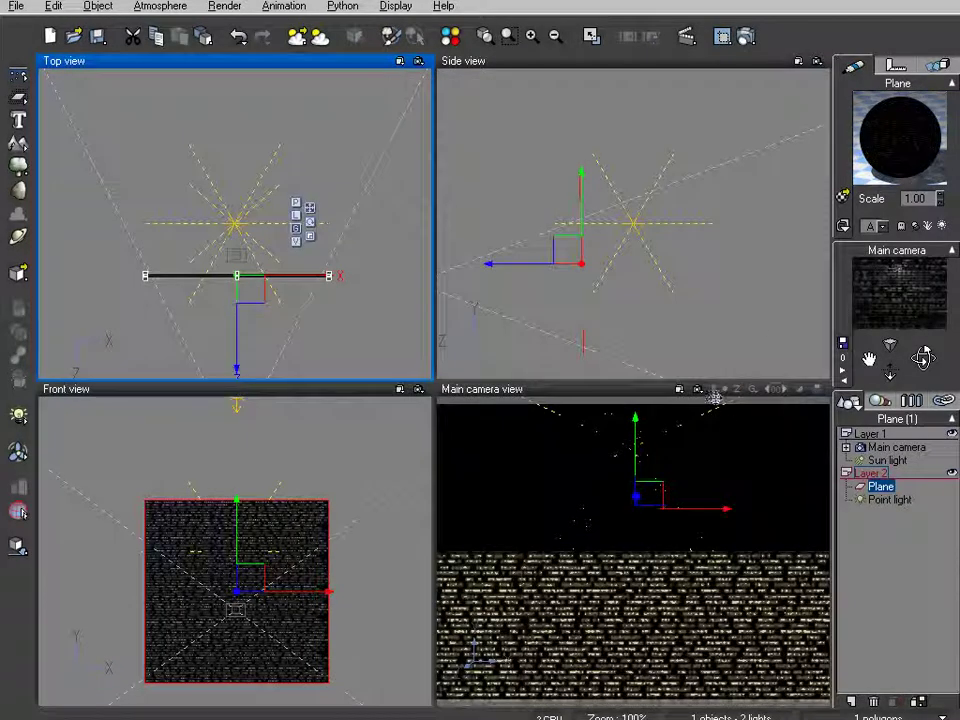
# Lower the point light until it sits behind the plane's bottom edge.
pyautogui.click(898, 499)
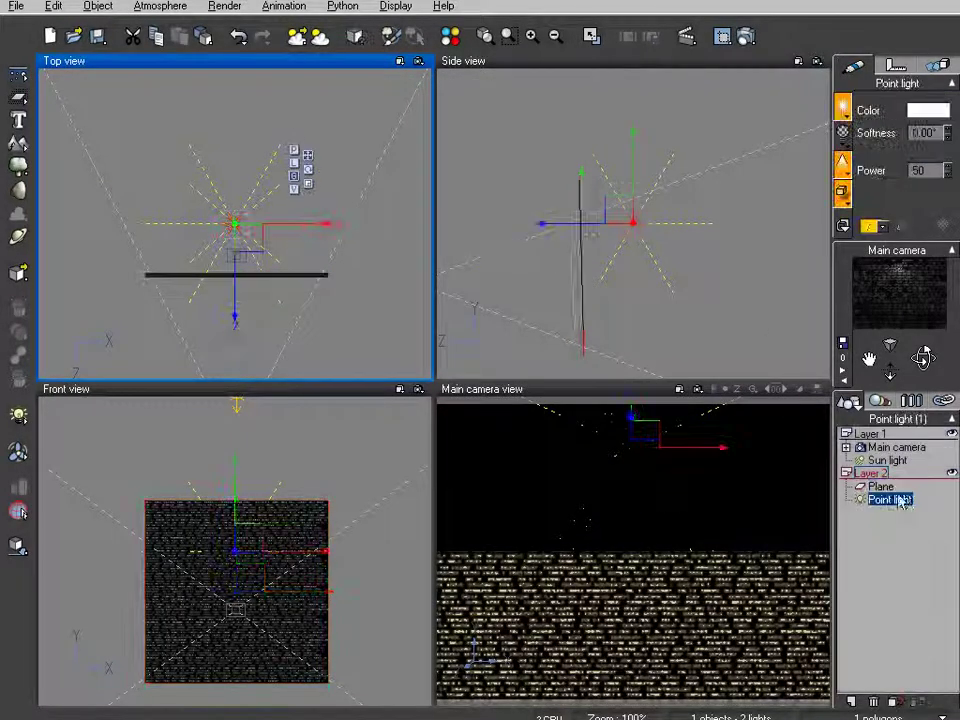
pyautogui.moveTo(638, 170); pyautogui.dragTo(631, 295)
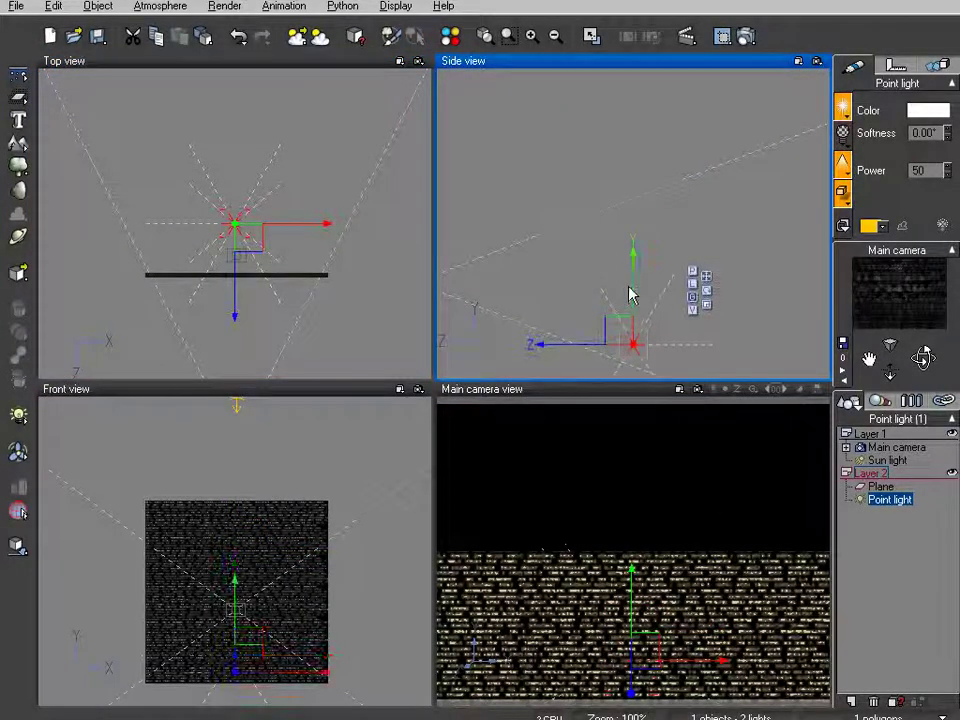
# Set the point light's color to dark green and its power to 500.
pyautogui.click(929, 113)
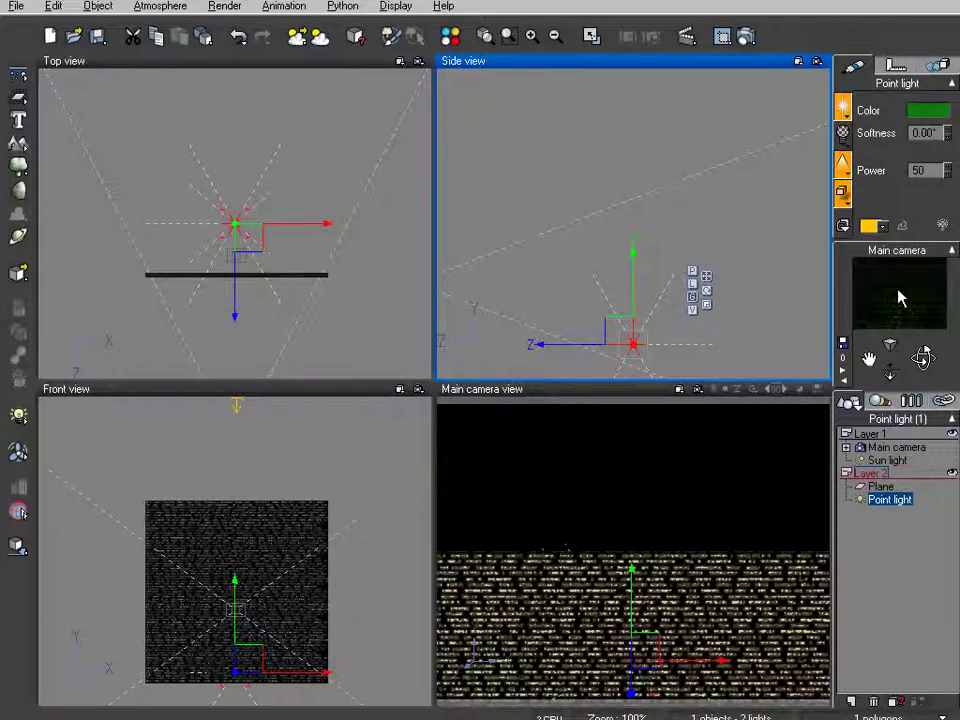
pyautogui.doubleClick(921, 170)
pyautogui.write('500')
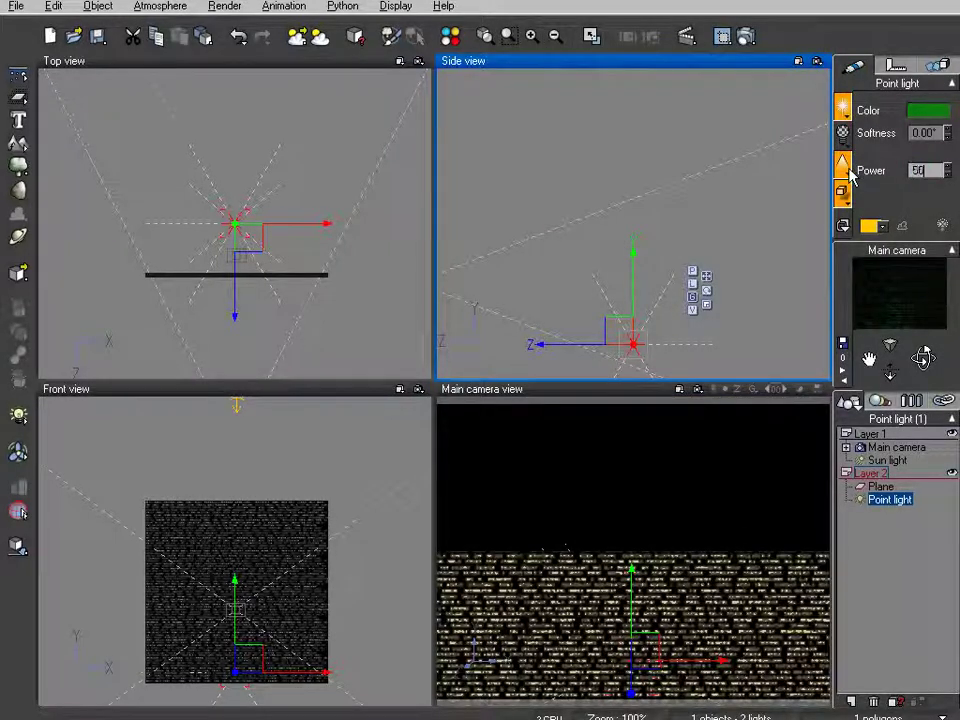
pyautogui.press('Return')
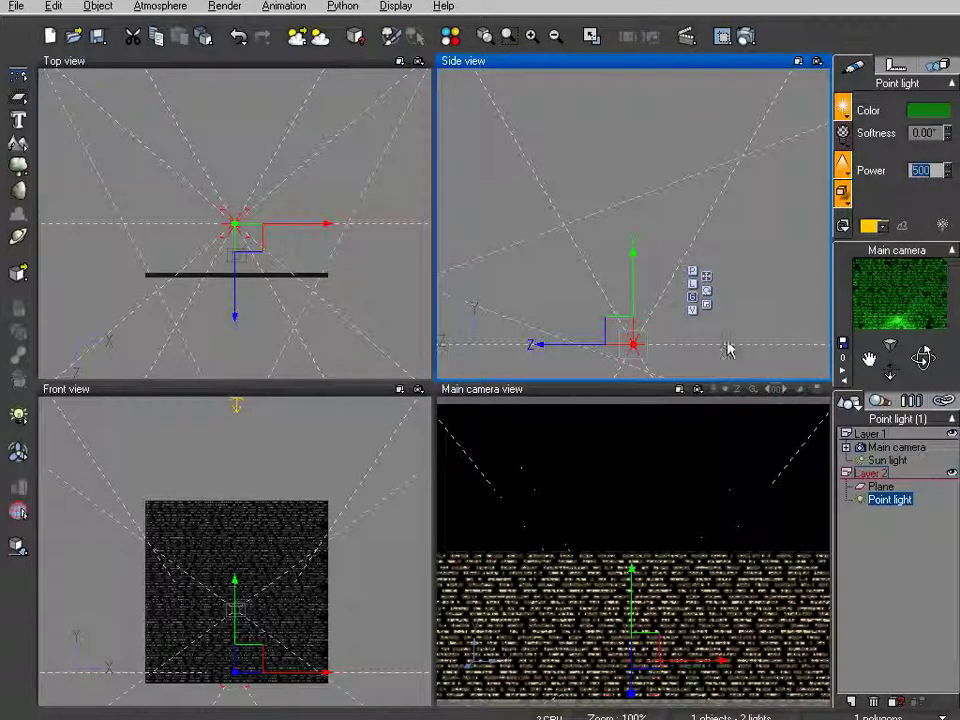
# Duplicate the Matrix plane and move the copy slightly in front of the original.
pyautogui.moveTo(375, 292); pyautogui.dragTo(376, 222, button='right')
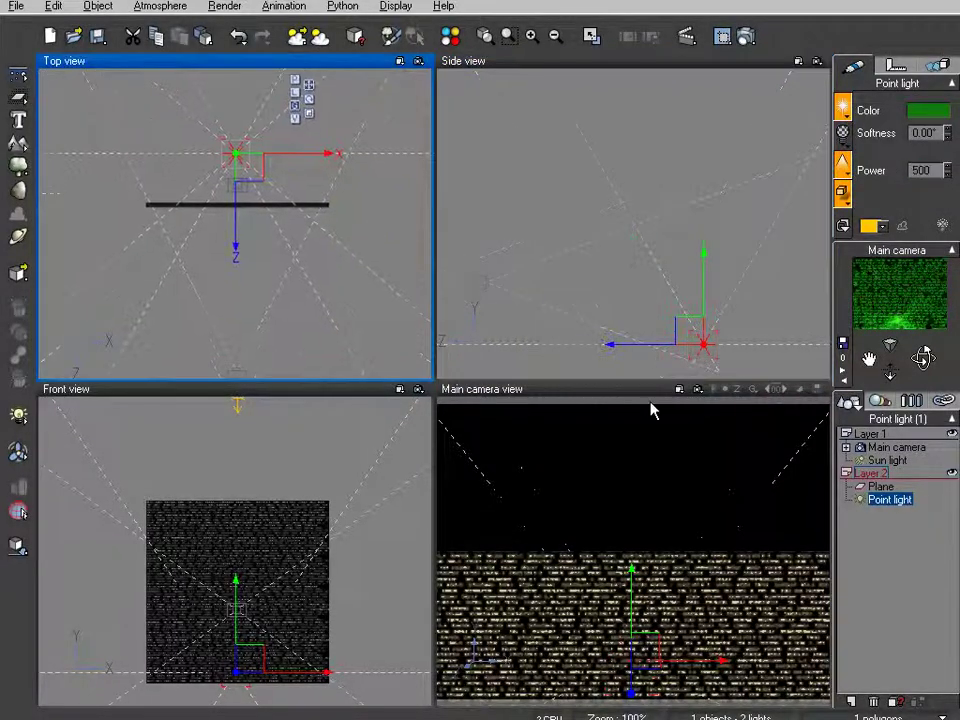
pyautogui.click(880, 487)
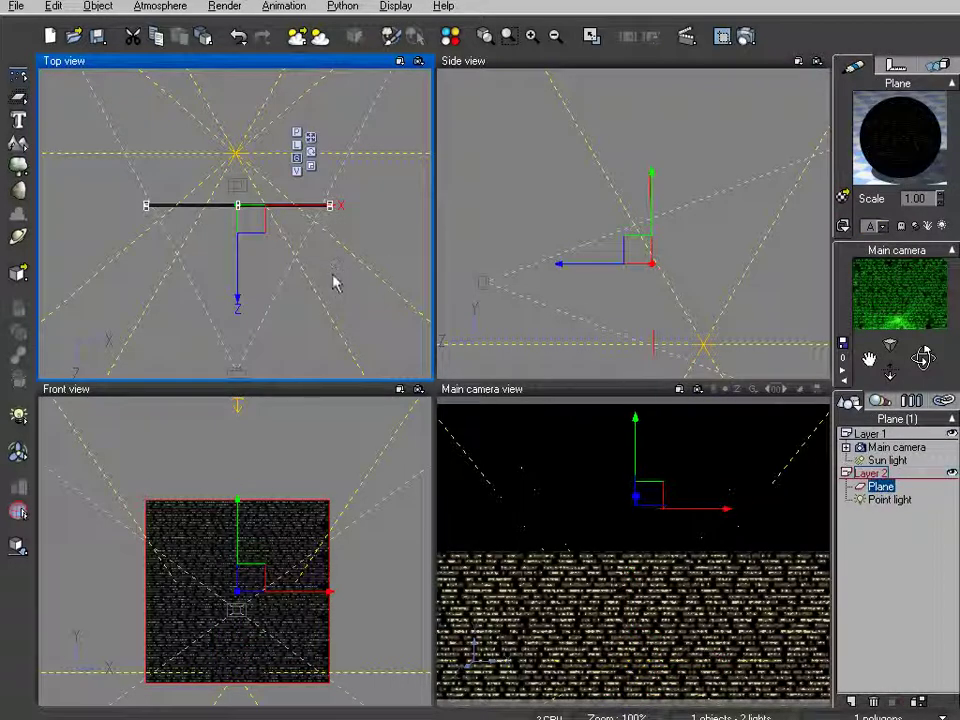
pyautogui.hotkey('ctrl', 'd')
pyautogui.rightClick(285, 249)
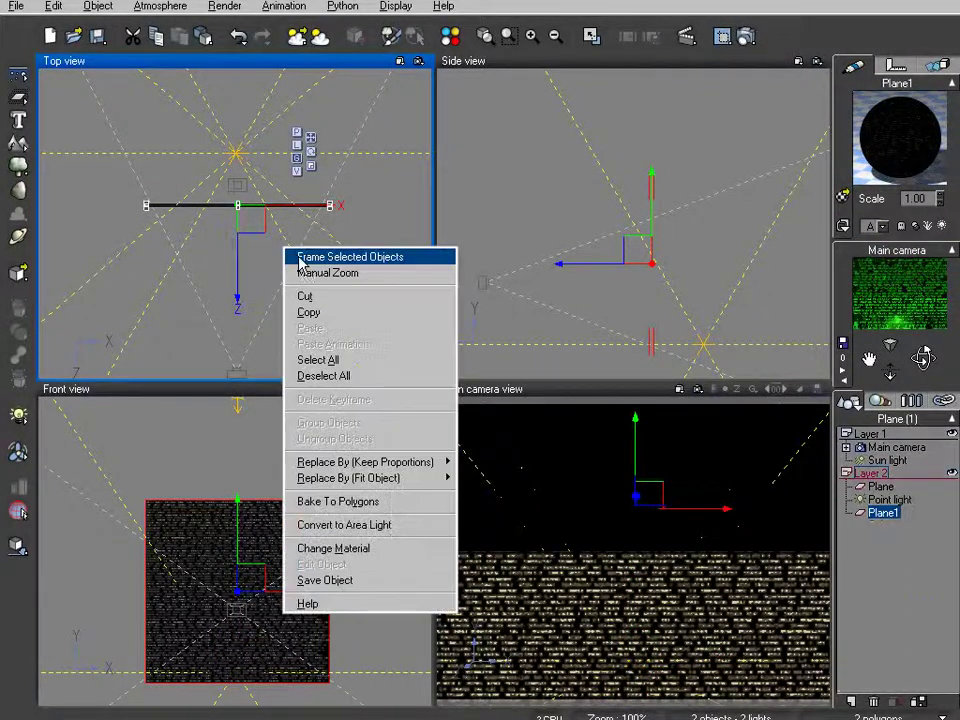
pyautogui.click(300, 259)
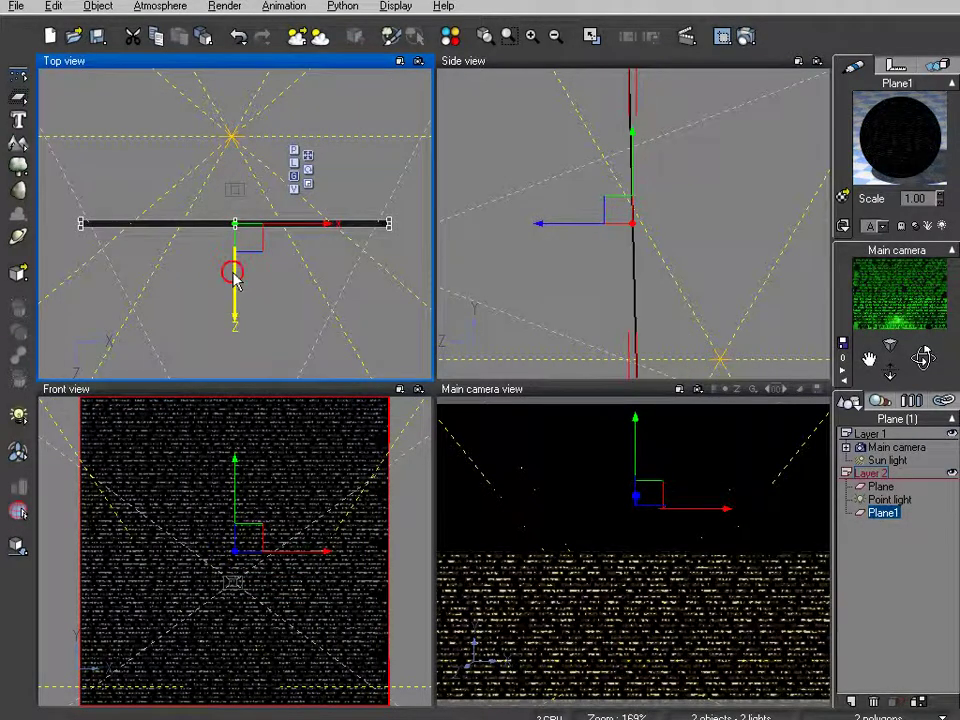
pyautogui.moveTo(235, 271); pyautogui.dragTo(236, 289)
pyautogui.moveTo(234, 283)
pyautogui.mouseDown()
pyautogui.moveTo(234, 291)
pyautogui.moveTo(231, 274)
pyautogui.moveTo(236, 283)
pyautogui.mouseUp()
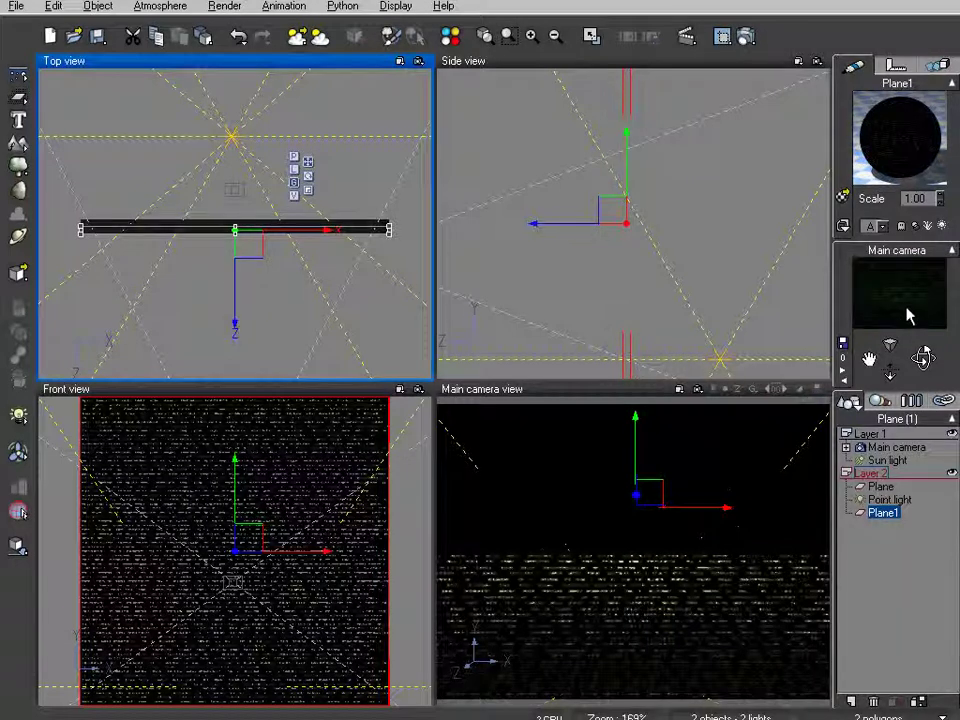
# Move the duplicate plane back toward the original, leaving only a narrow gap between them.
pyautogui.rightClick(308, 308)
pyautogui.click(336, 330)
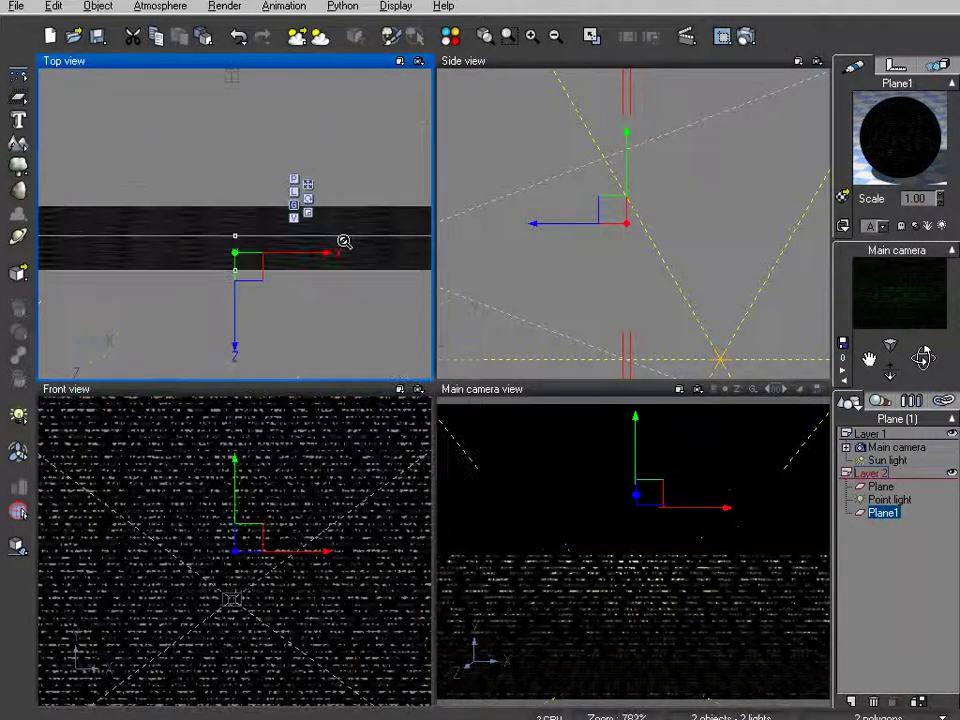
pyautogui.click(344, 242)
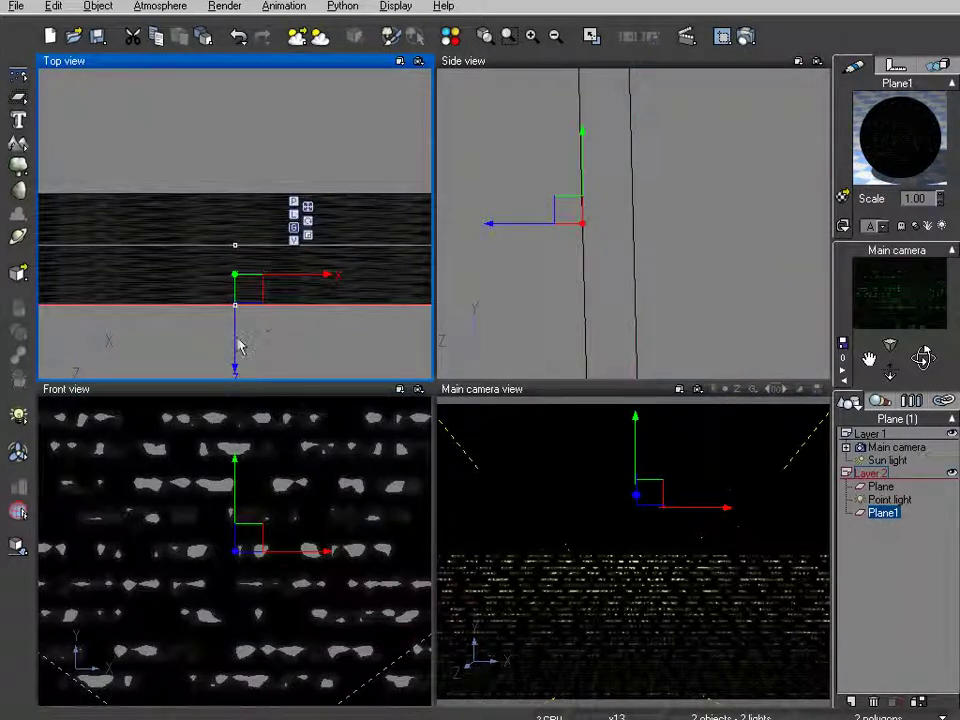
pyautogui.rightClick(294, 313)
pyautogui.click(340, 321)
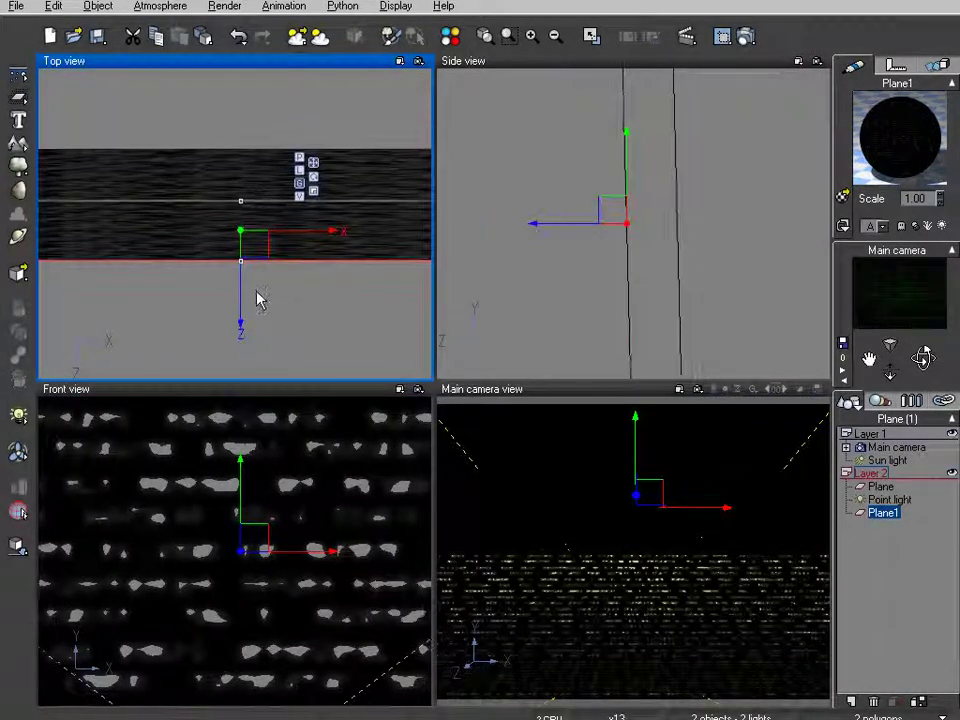
pyautogui.moveTo(242, 296); pyautogui.dragTo(236, 274)
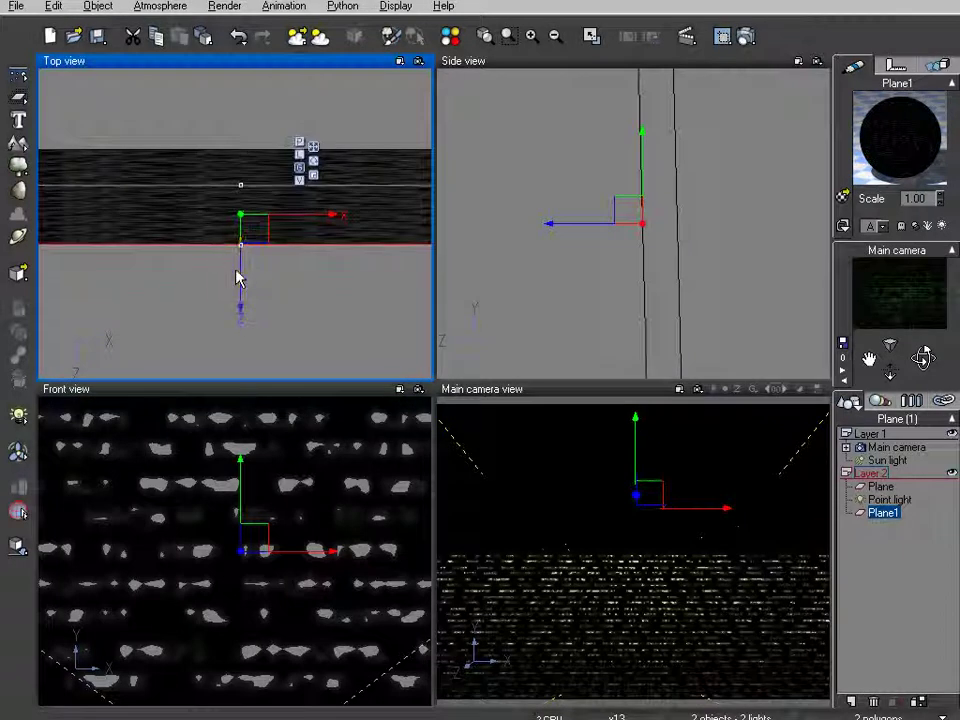
# Rotate the alpha map in the duplicate plane's material so its code lines run vertically.
pyautogui.doubleClick(893, 137)
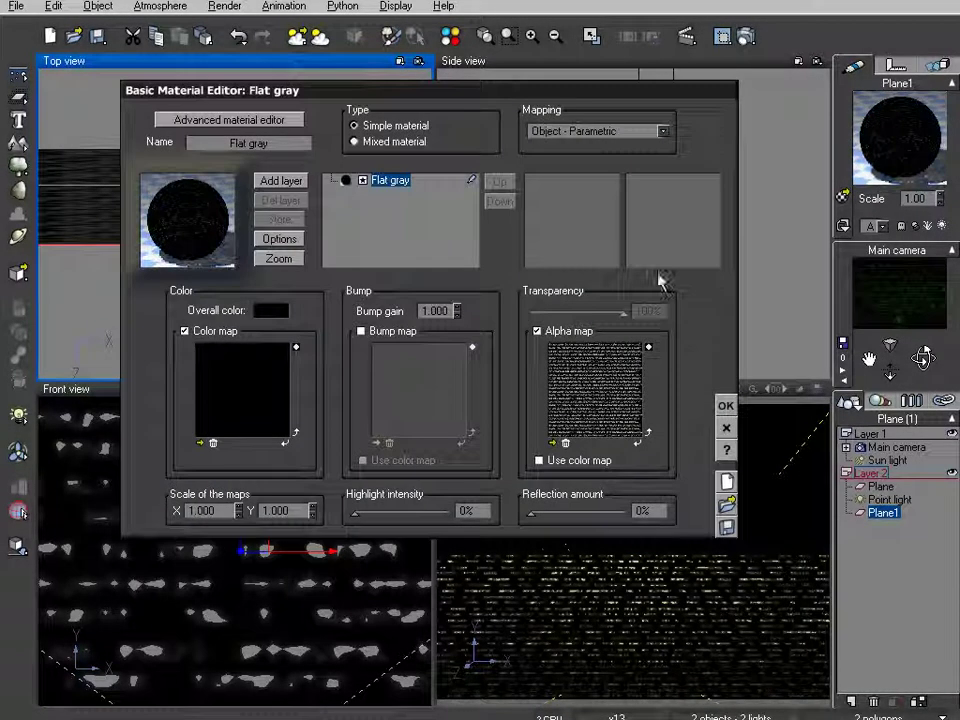
pyautogui.click(648, 434)
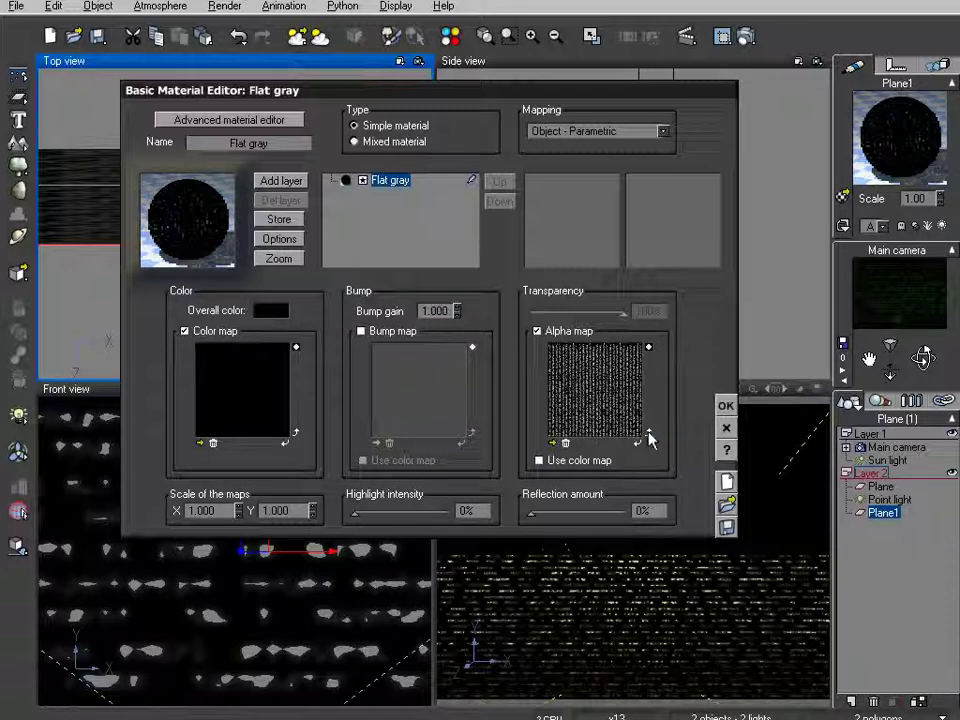
pyautogui.click(648, 434)
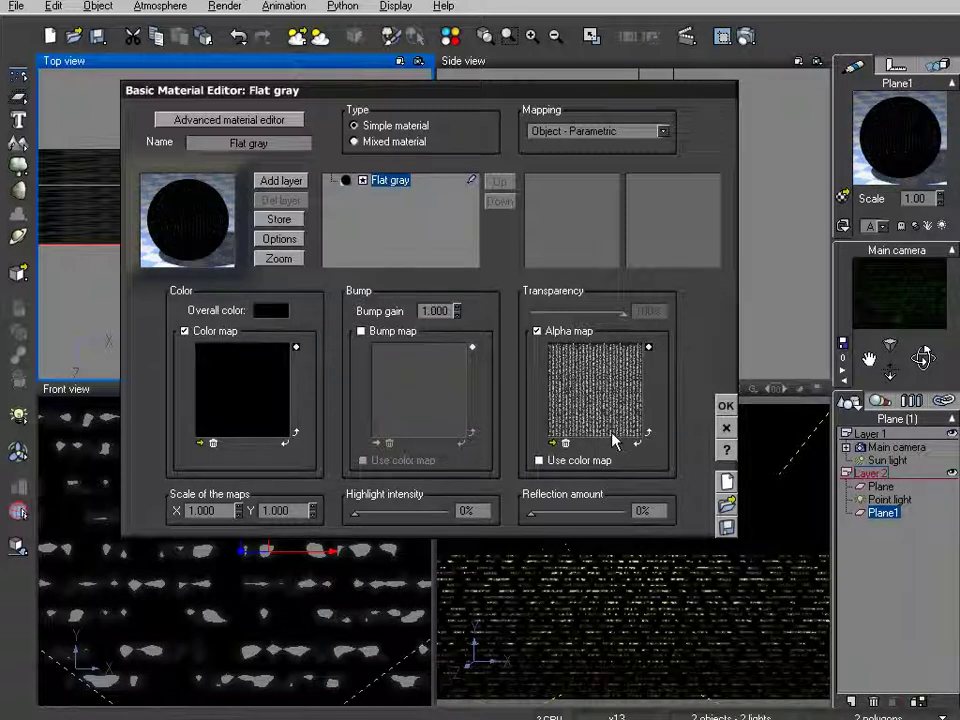
pyautogui.click(648, 434)
pyautogui.click(726, 405)
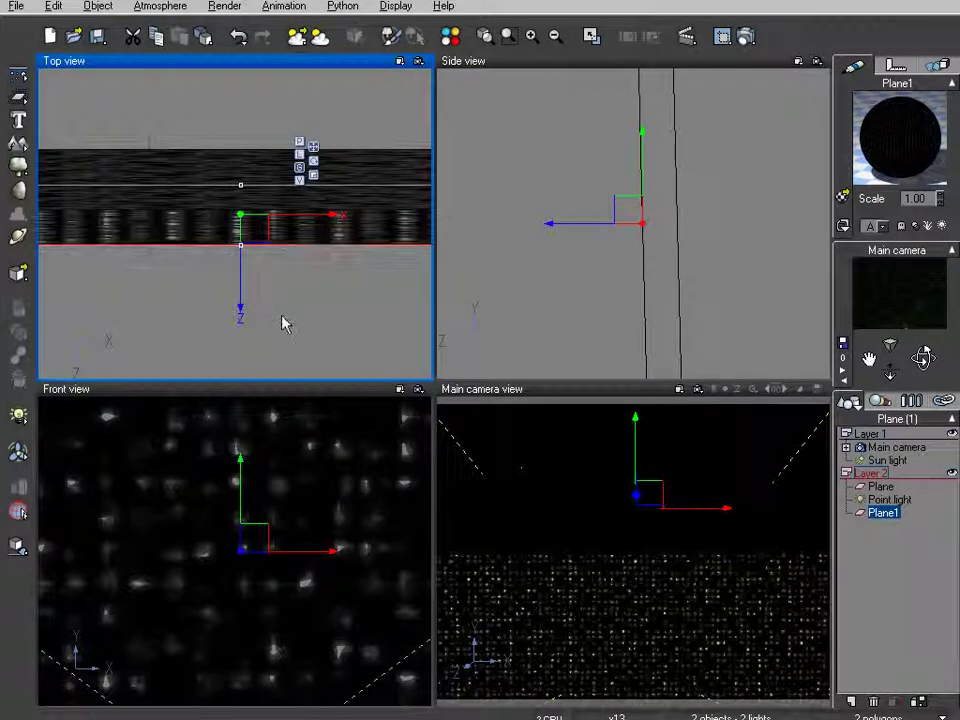
# Set the render destination to screen at 640x480 and make a test render of the scene.
pyautogui.click(884, 561)
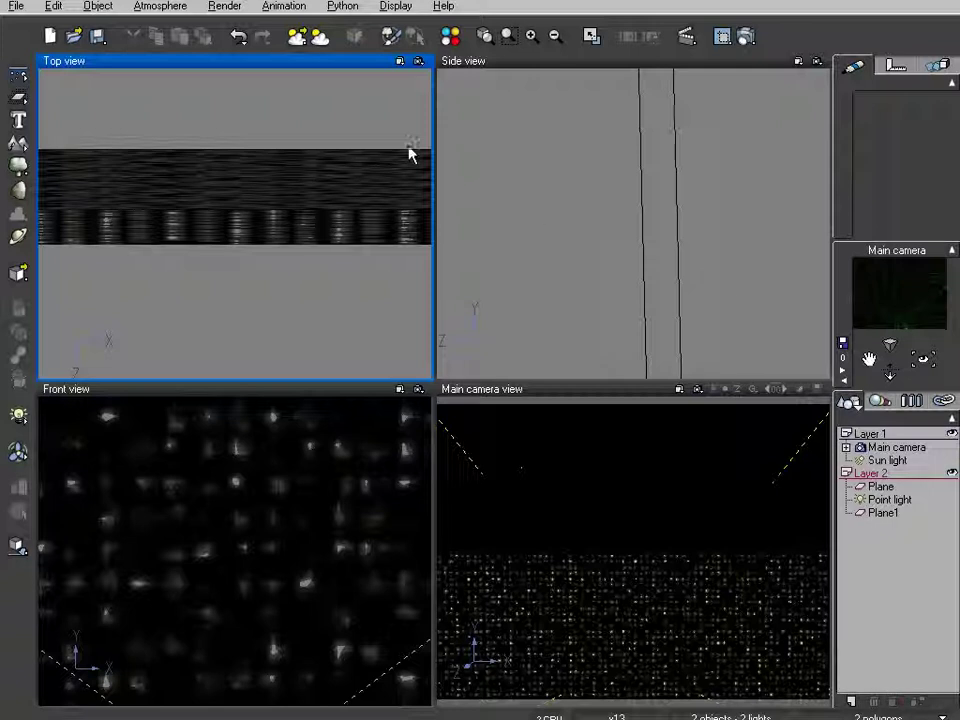
pyautogui.click(745, 36)
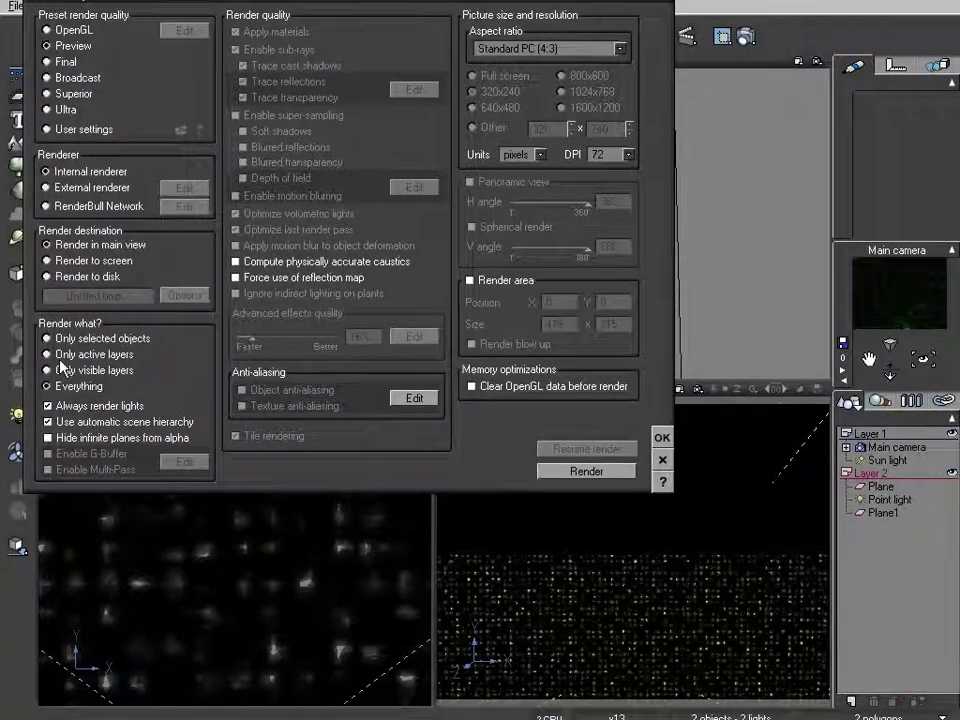
pyautogui.click(60, 261)
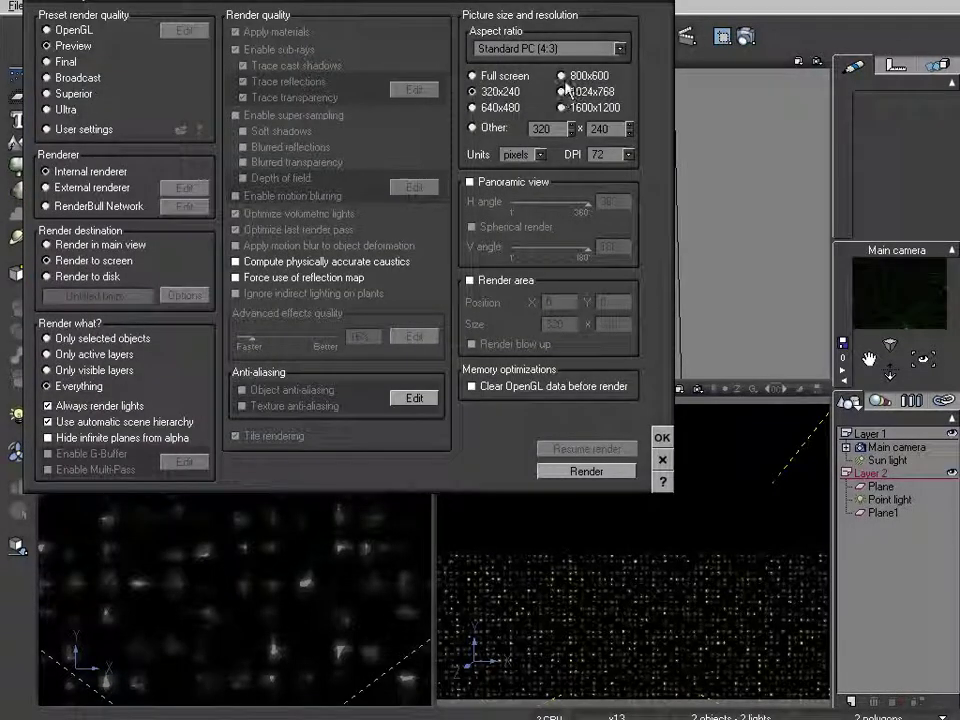
pyautogui.click(488, 107)
pyautogui.click(662, 437)
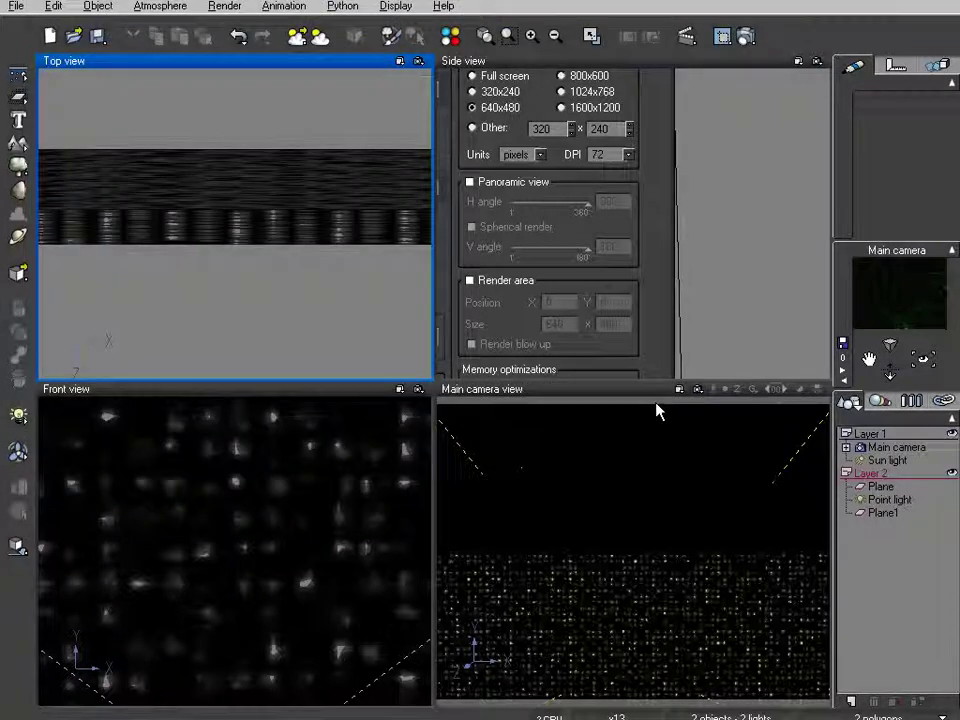
pyautogui.click(745, 37)
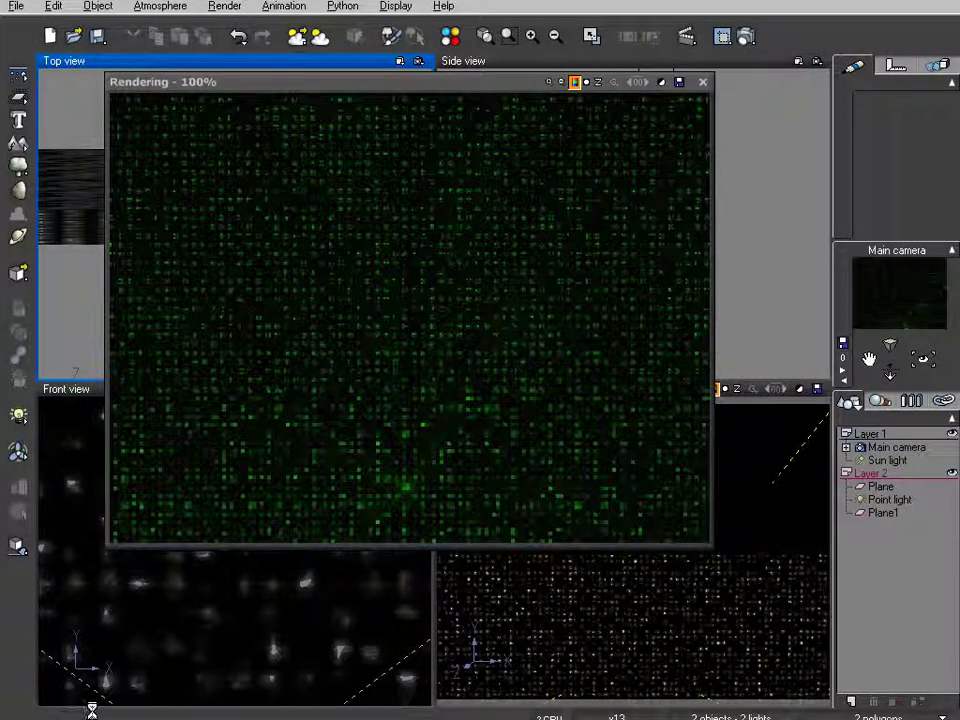
pyautogui.click(703, 83)
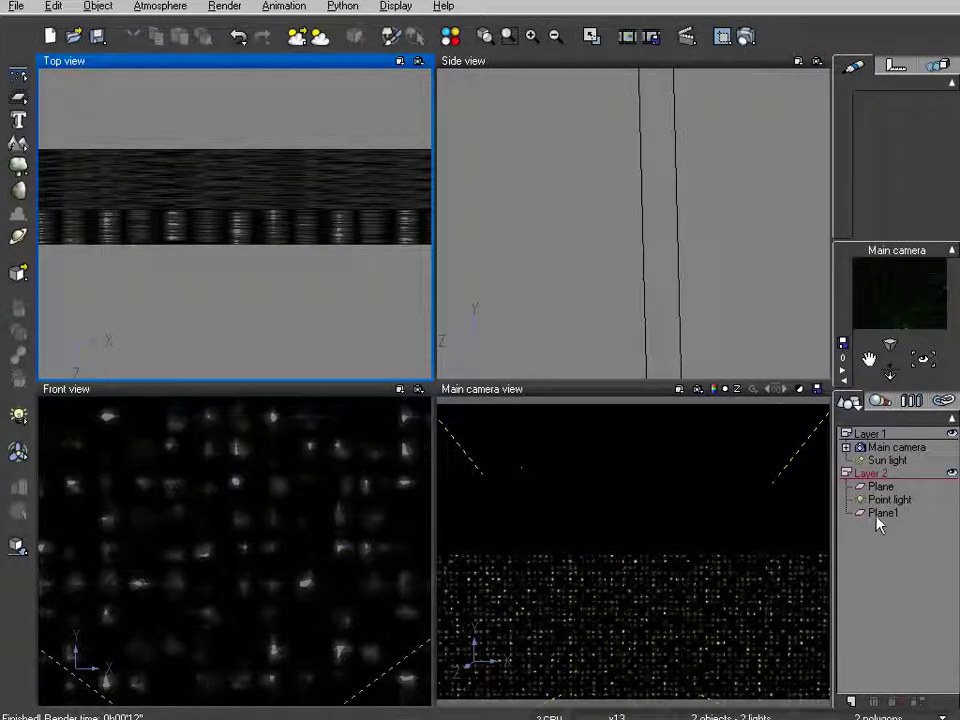
# Set the point light's power to 800.
pyautogui.click(889, 499)
pyautogui.moveTo(948, 172); pyautogui.dragTo(793, 184)
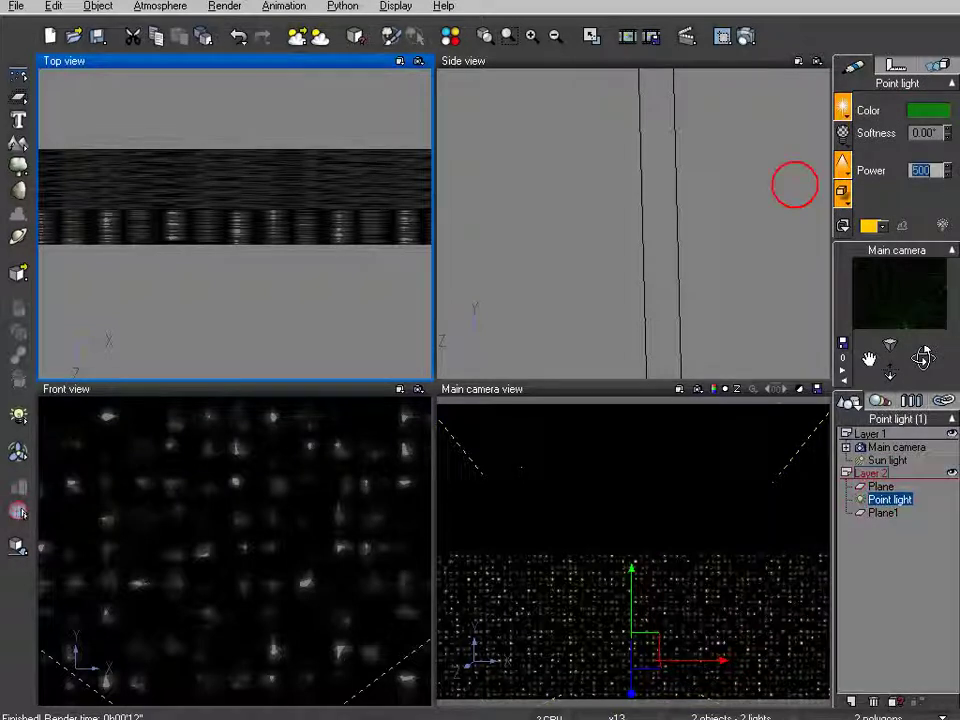
pyautogui.write('800')
pyautogui.press('Return')
# Move the point light forward until it sits close behind the two planes.
pyautogui.moveTo(342, 190); pyautogui.dragTo(334, 297, button='right')
pyautogui.keyDown('ctrl'); pyautogui.moveTo(328, 223); pyautogui.dragTo(332, 326, button='right'); pyautogui.keyUp('ctrl')
pyautogui.moveTo(358, 124); pyautogui.dragTo(358, 160, button='right')
pyautogui.moveTo(228, 190); pyautogui.dragTo(219, 253)
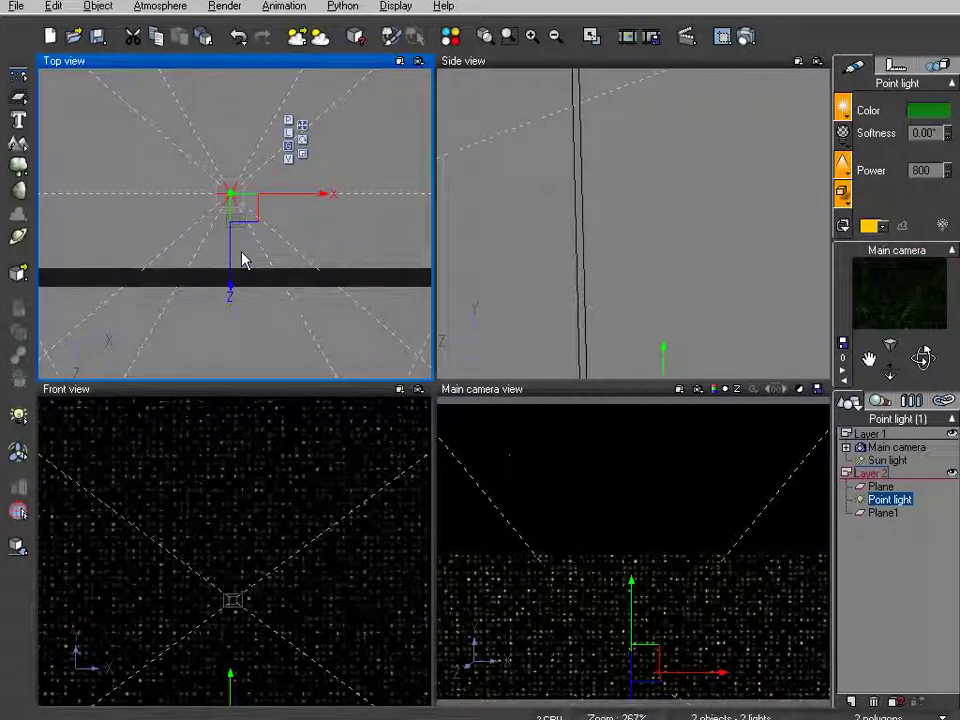
pyautogui.moveTo(229, 259); pyautogui.dragTo(221, 298)
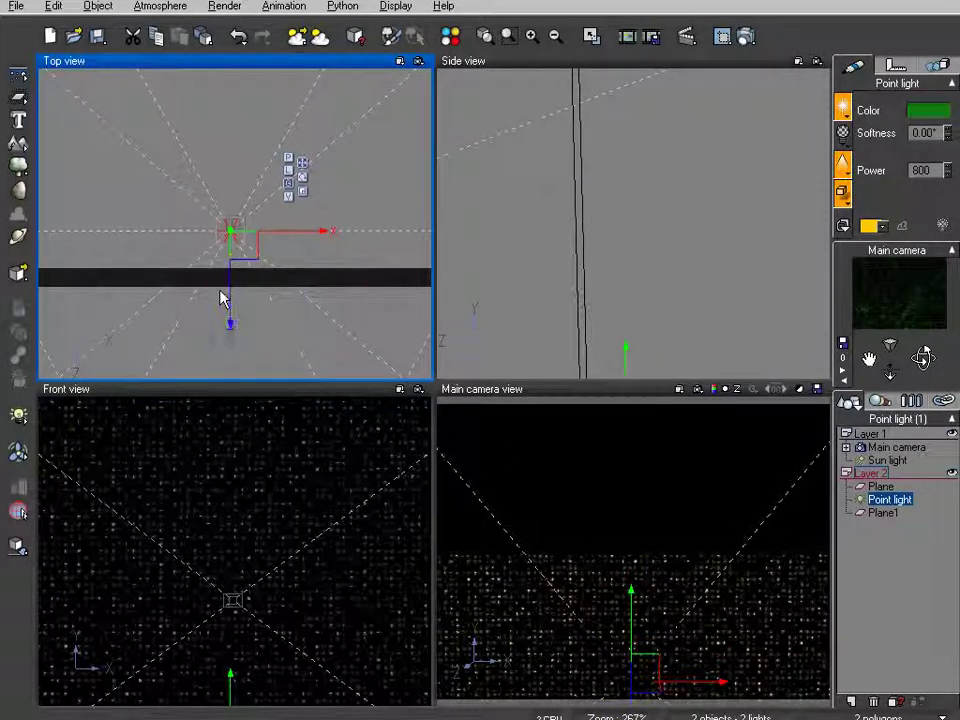
# Set the point light's power to 1080 and fine-tune its height and its distance behind the planes.
pyautogui.click(838, 116)
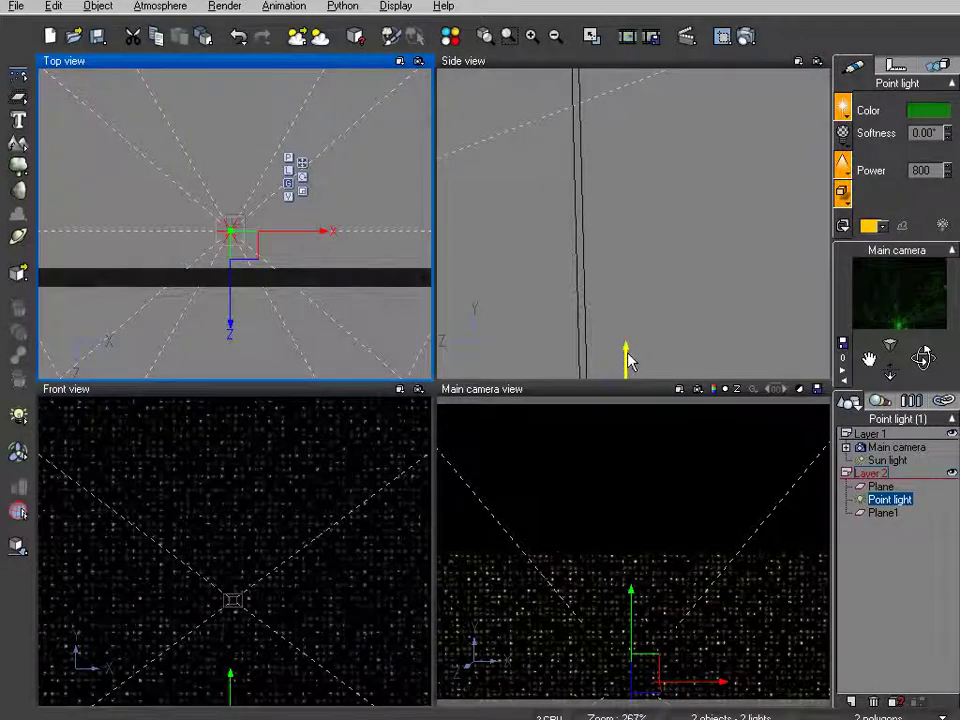
pyautogui.moveTo(624, 357)
pyautogui.mouseDown()
pyautogui.moveTo(624, 328)
pyautogui.moveTo(625, 340)
pyautogui.mouseUp()
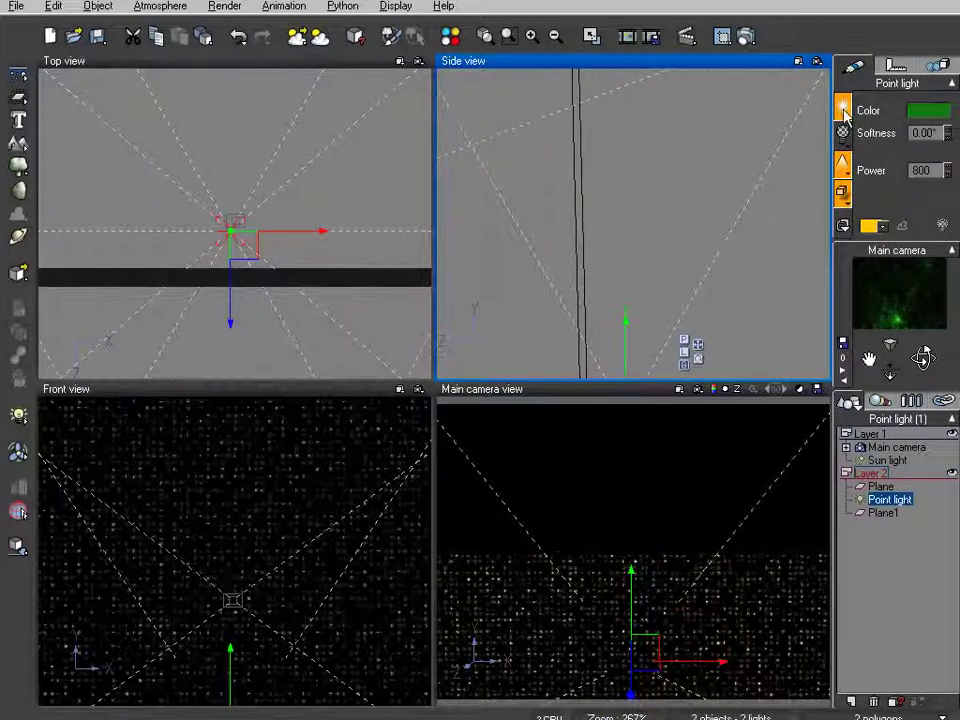
pyautogui.moveTo(948, 176); pyautogui.dragTo(950, 192)
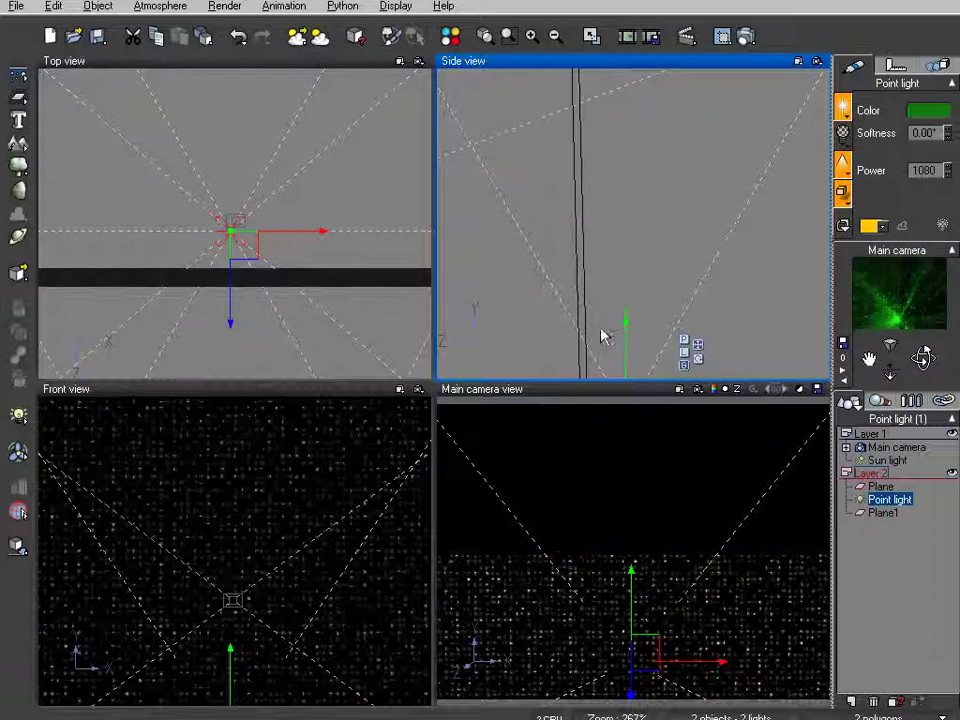
pyautogui.moveTo(627, 340); pyautogui.dragTo(626, 364)
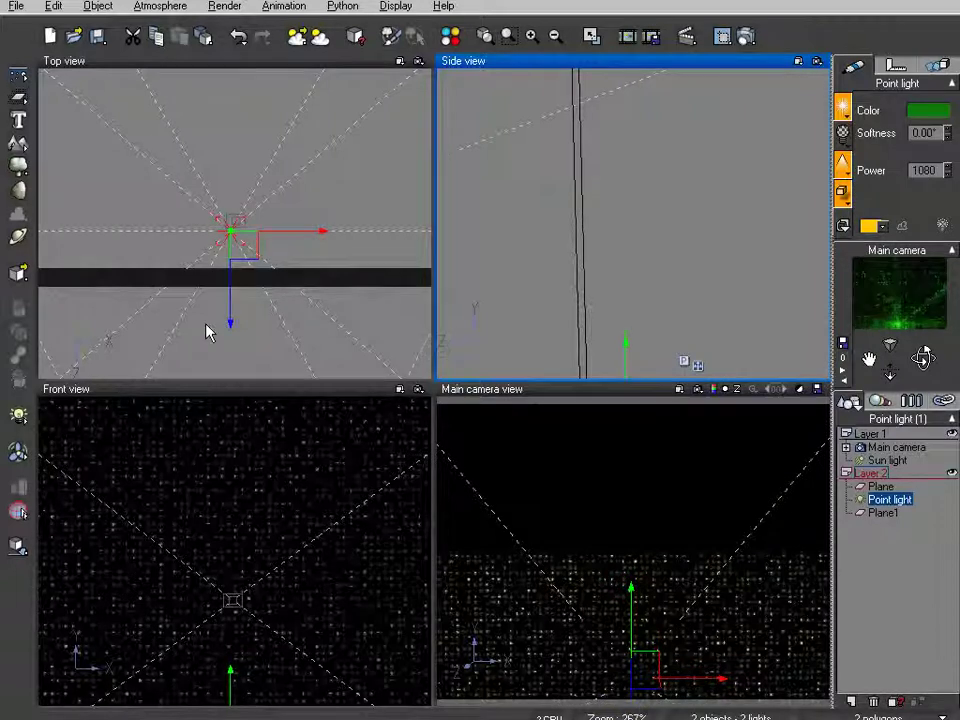
pyautogui.moveTo(229, 321); pyautogui.dragTo(231, 317)
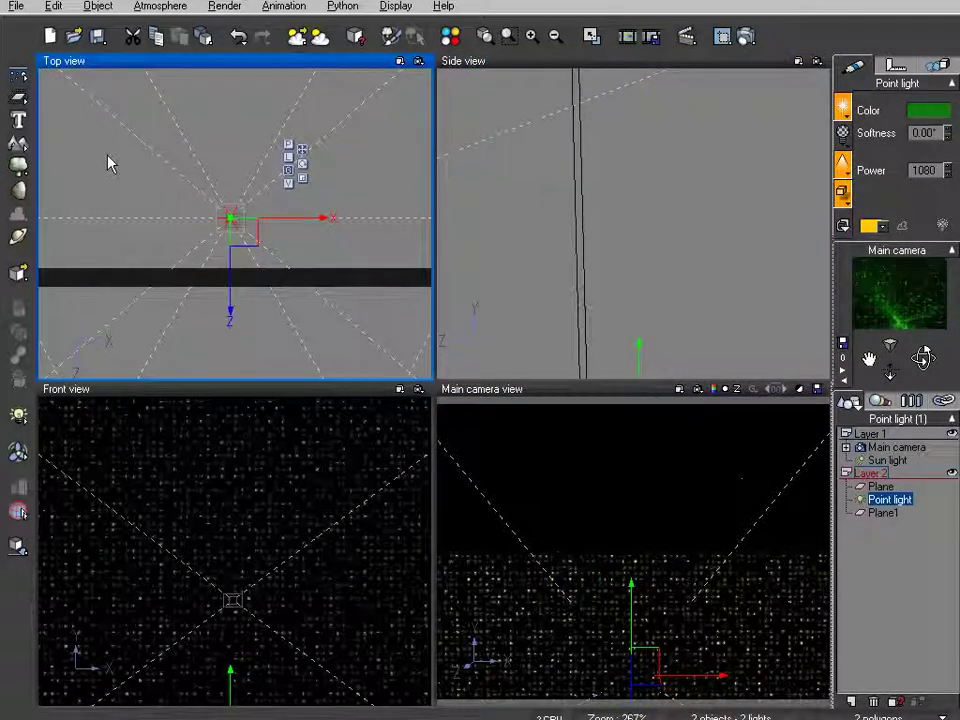
# Load the winged Faery figure from the Characters object collection and place it in front of the planes.
pyautogui.click(22, 36)
pyautogui.click(18, 272)
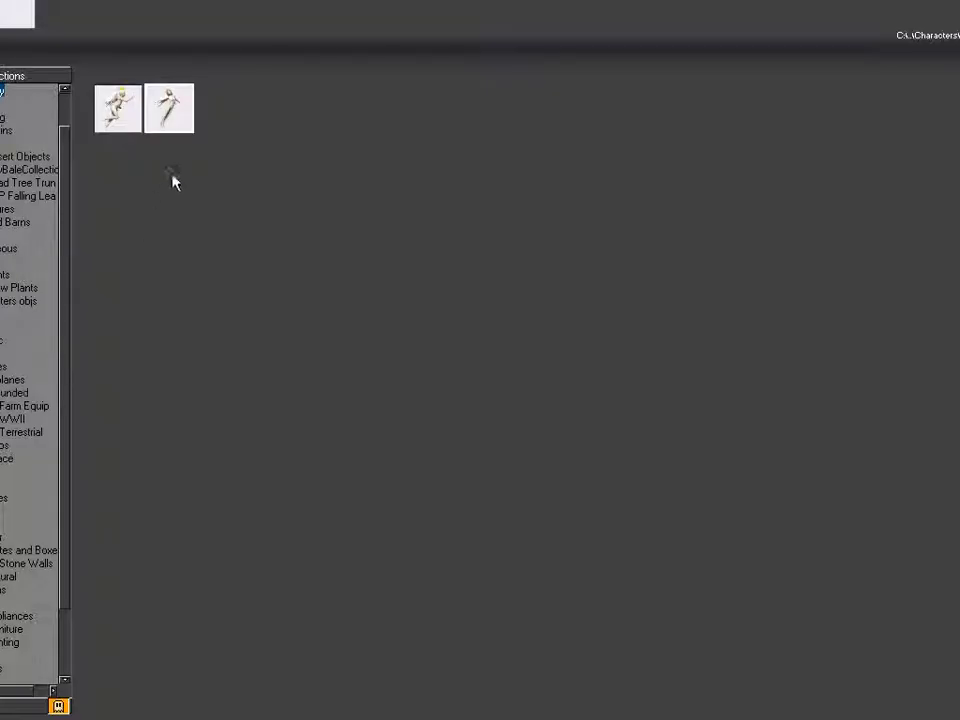
pyautogui.click(162, 112)
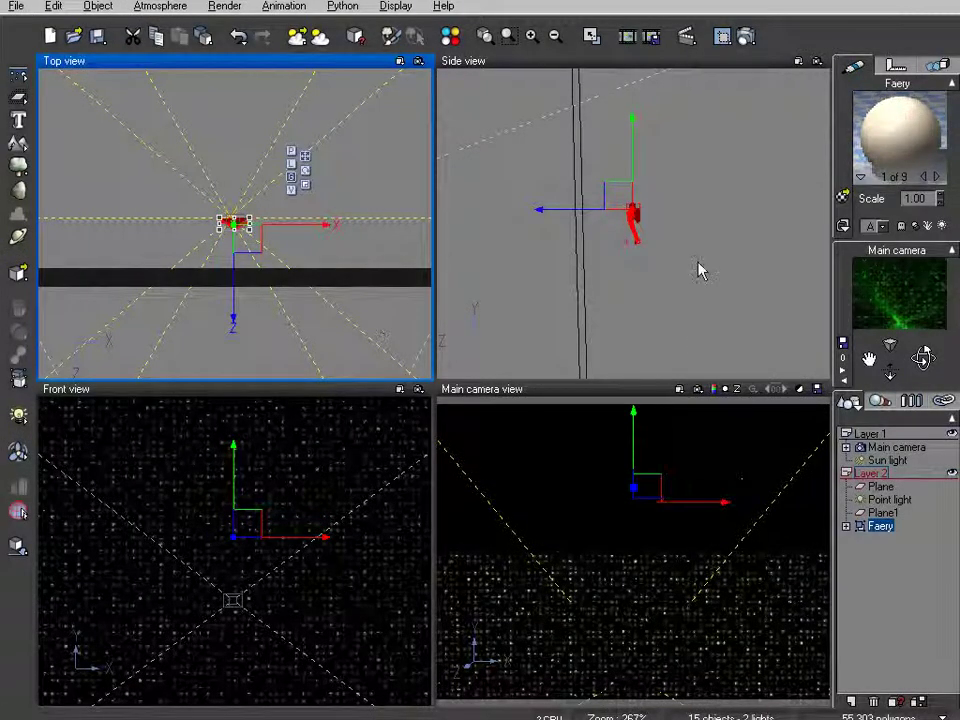
pyautogui.click(563, 208)
pyautogui.moveTo(563, 208); pyautogui.dragTo(465, 214)
pyautogui.moveTo(649, 259); pyautogui.dragTo(617, 243, button='right')
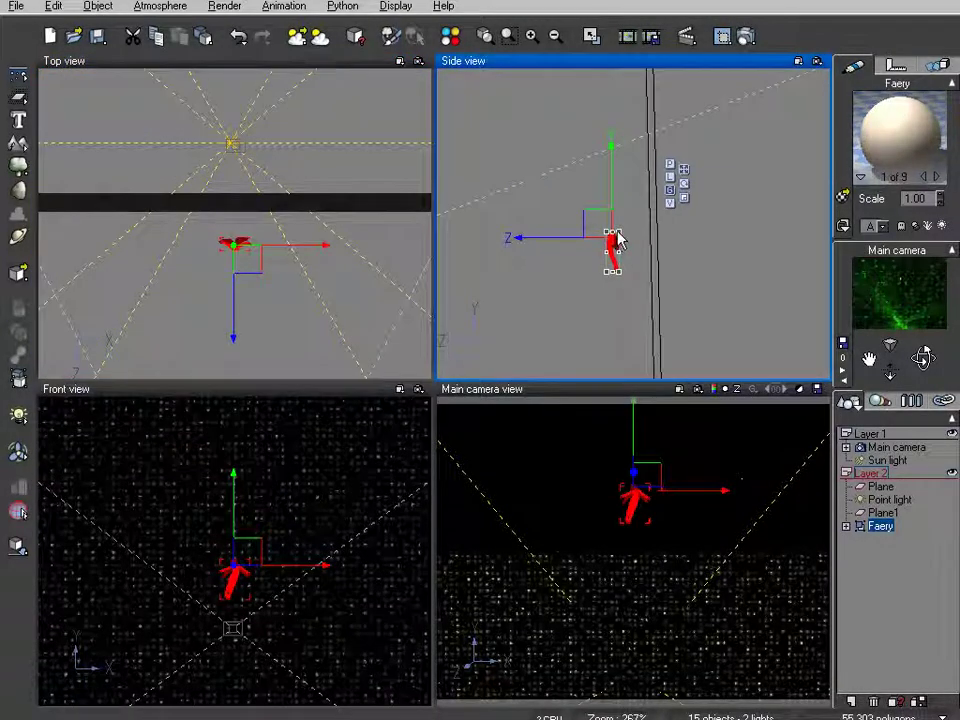
# Enlarge the Faery to fill the camera's height and move it forward and toward the right side of the shot.
pyautogui.moveTo(617, 240); pyautogui.dragTo(754, 58)
pyautogui.moveTo(629, 157); pyautogui.dragTo(553, 382)
pyautogui.click(190, 255)
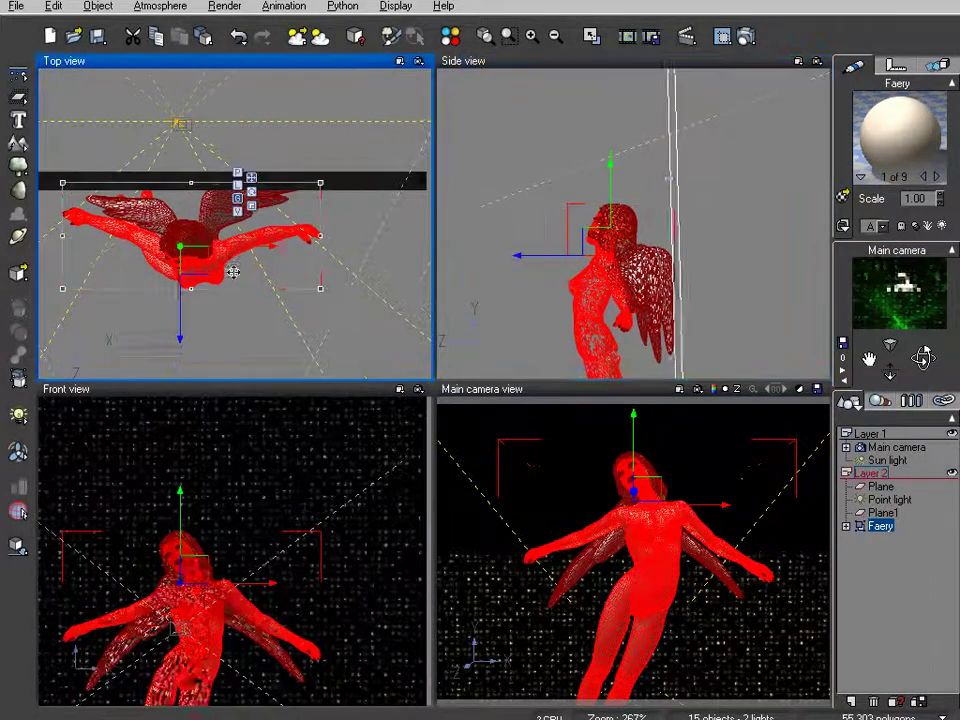
pyautogui.moveTo(210, 262)
pyautogui.mouseDown()
pyautogui.moveTo(272, 276)
pyautogui.moveTo(279, 336)
pyautogui.mouseUp()
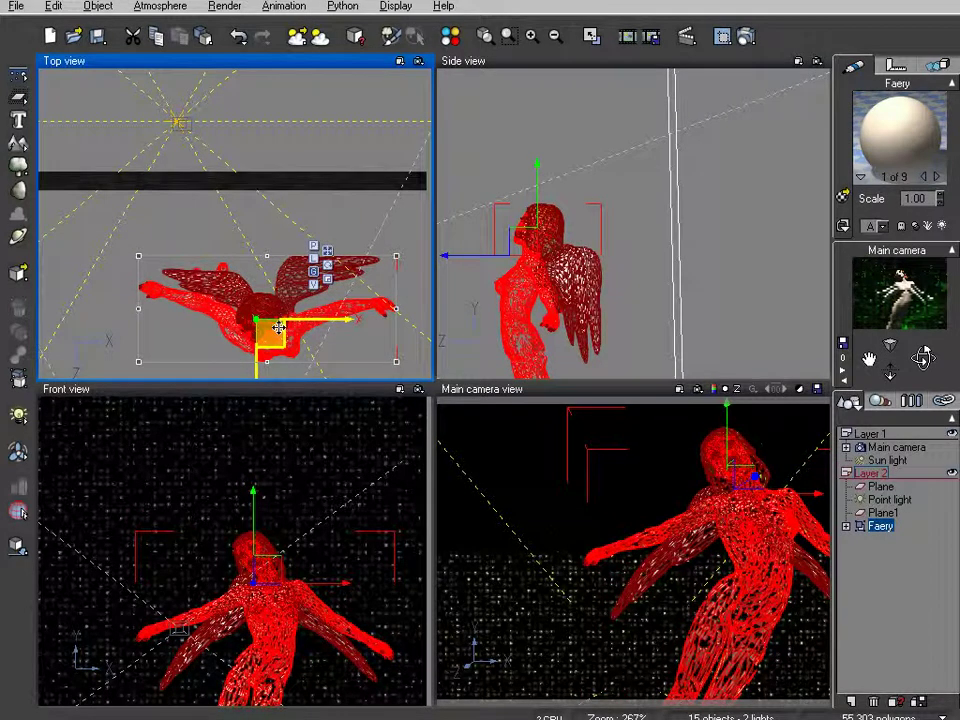
# Delete the lashes and both wings from the Faery group.
pyautogui.click(846, 527)
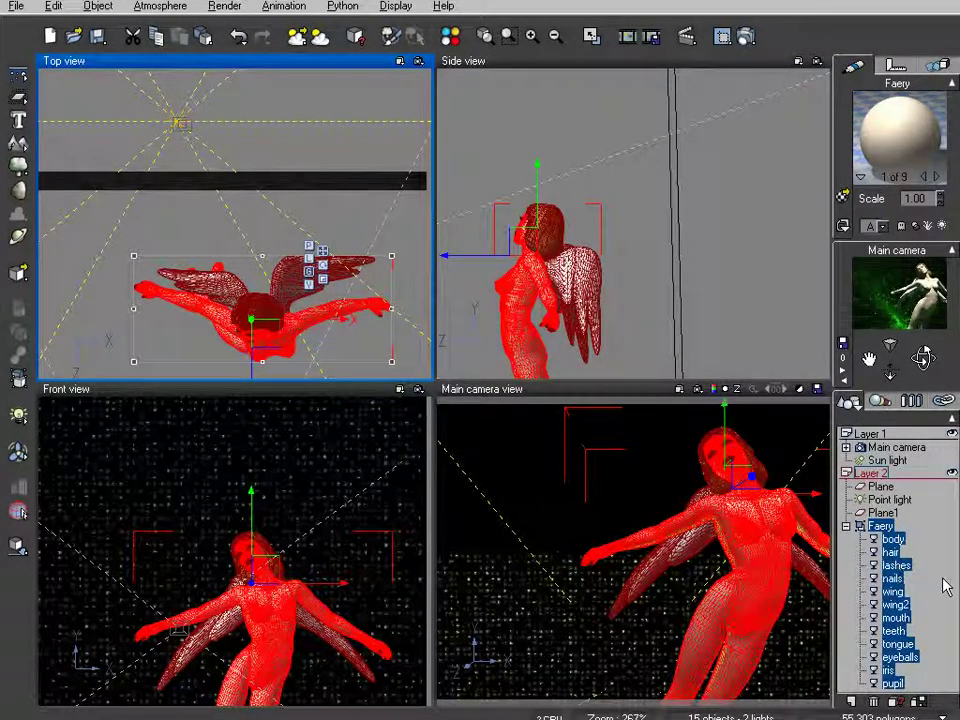
pyautogui.press('Delete')
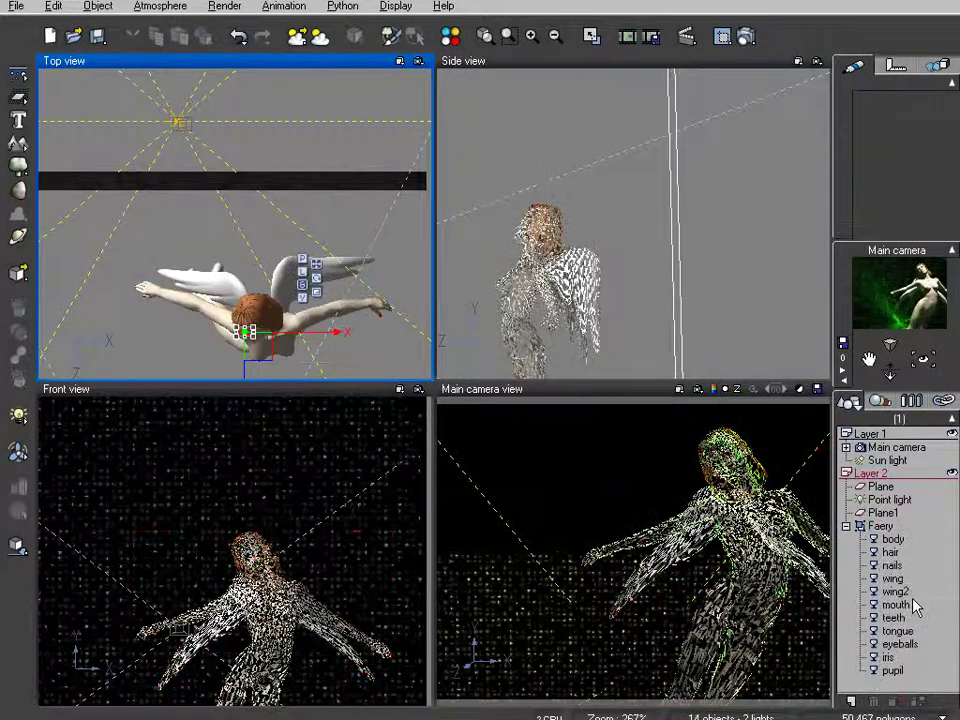
pyautogui.click(892, 578)
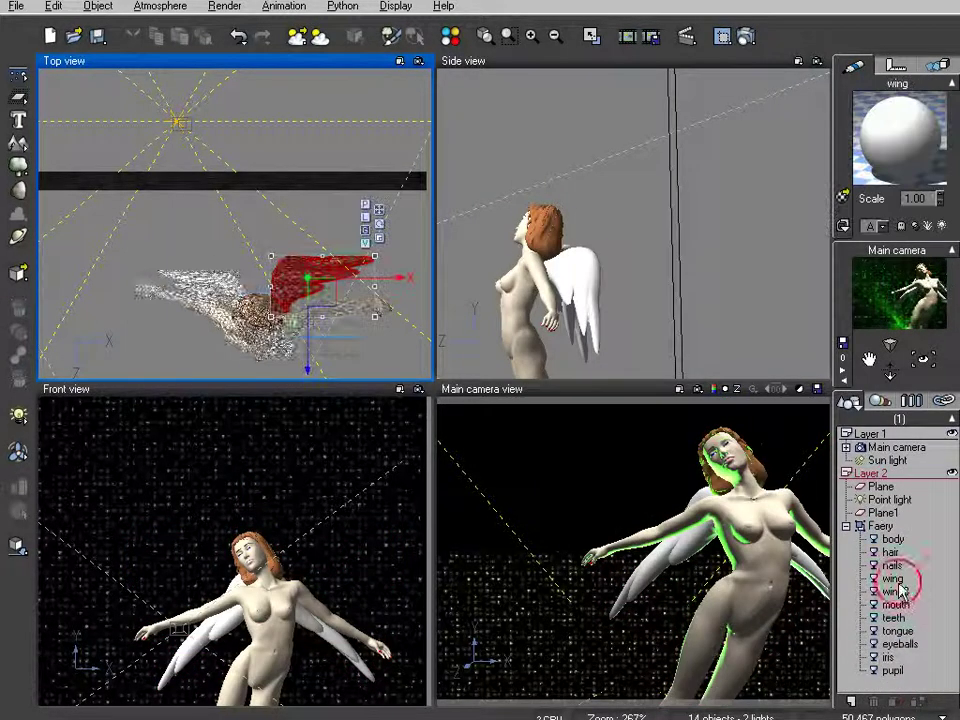
pyautogui.press('Delete')
pyautogui.click(893, 579)
pyautogui.press('Delete')
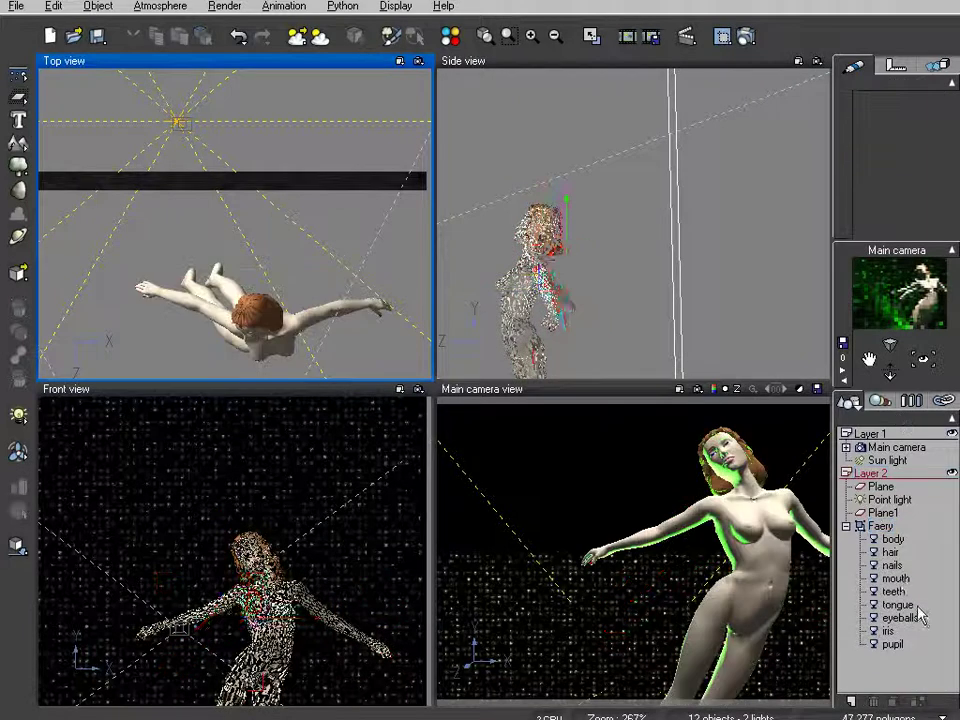
# Delete the teeth, tongue, pupil and iris parts from the Faery group and collapse the group.
pyautogui.click(893, 591)
pyautogui.press('Delete')
pyautogui.click(893, 591)
pyautogui.press('Delete')
pyautogui.click(893, 619)
pyautogui.press('Delete')
pyautogui.click(888, 605)
pyautogui.press('Delete')
pyautogui.click(847, 527)
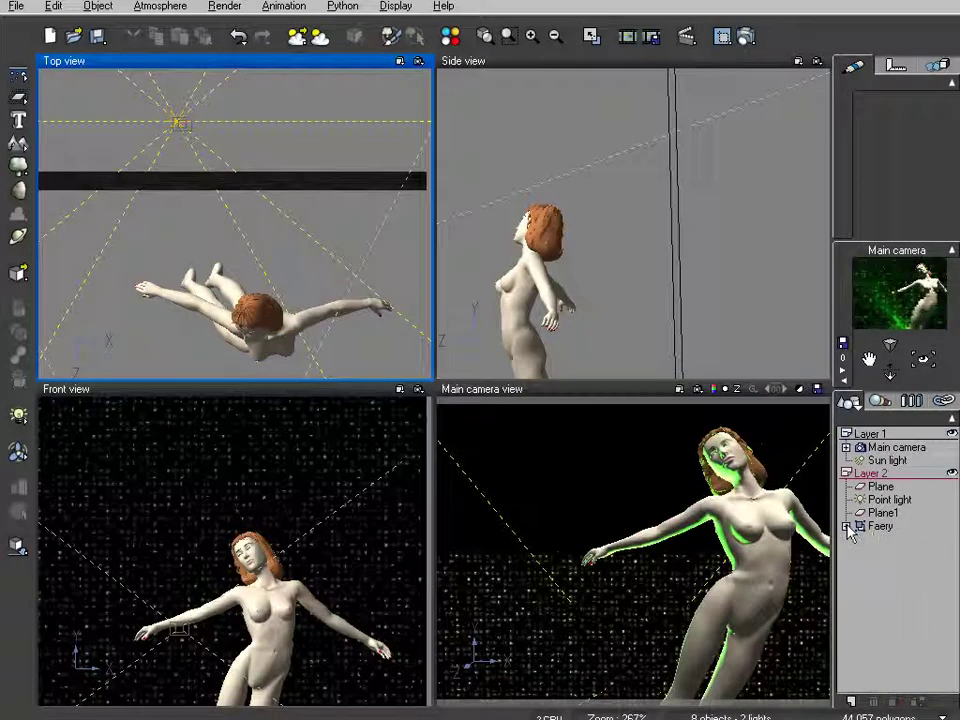
# Load the xRayB material from the material collections onto the Faery and assign it to all the figure's parts.
pyautogui.click(880, 528)
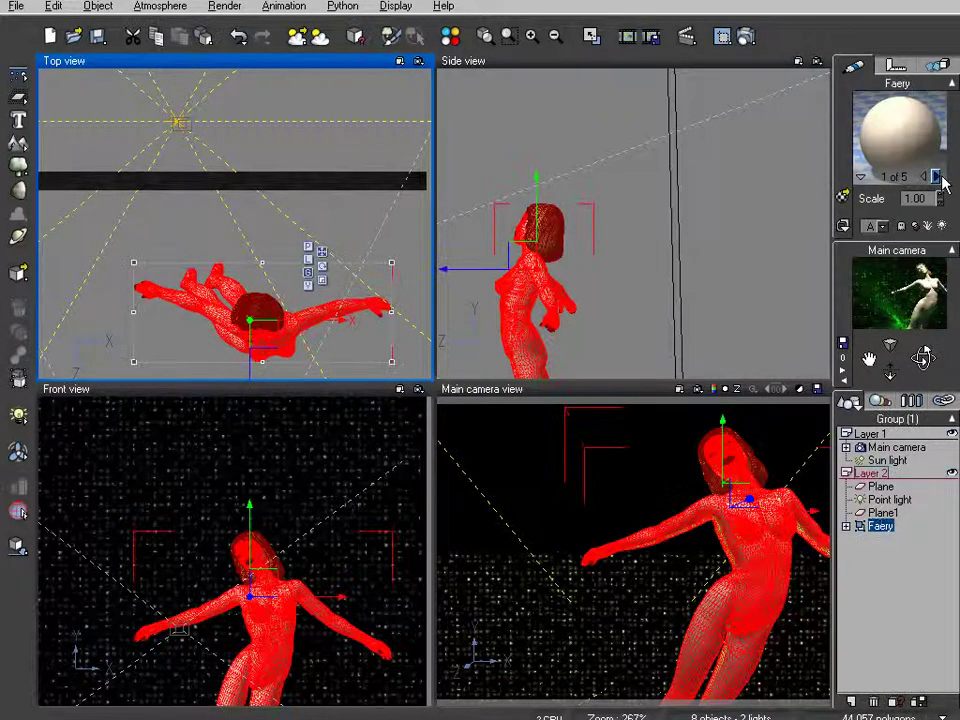
pyautogui.doubleClick(898, 130)
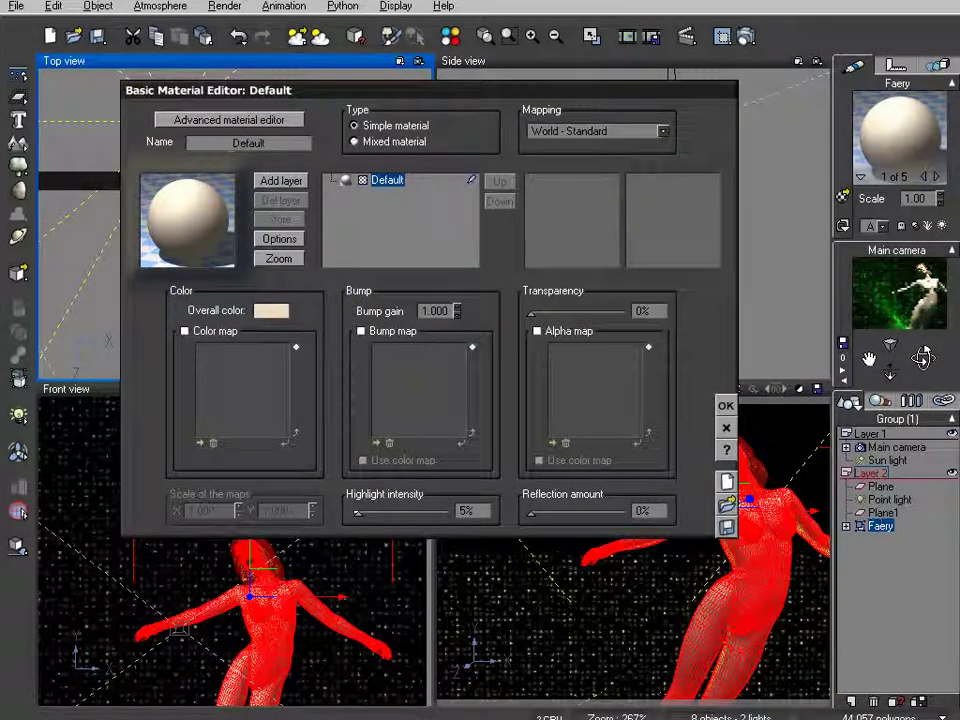
pyautogui.click(229, 119)
pyautogui.doubleClick(189, 240)
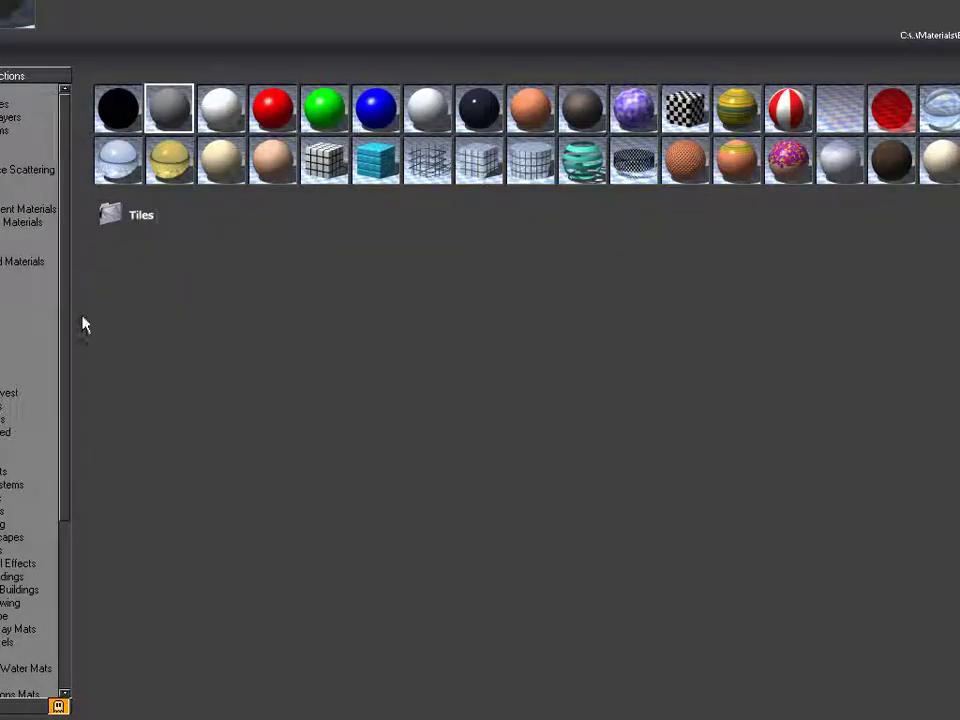
pyautogui.click(18, 630)
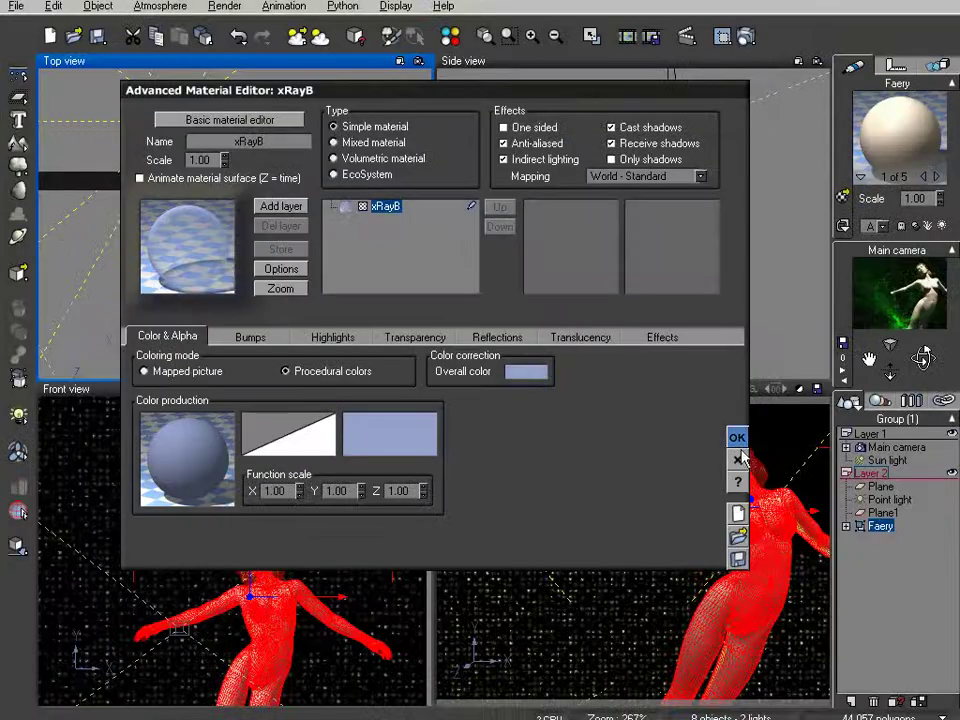
pyautogui.click(735, 435)
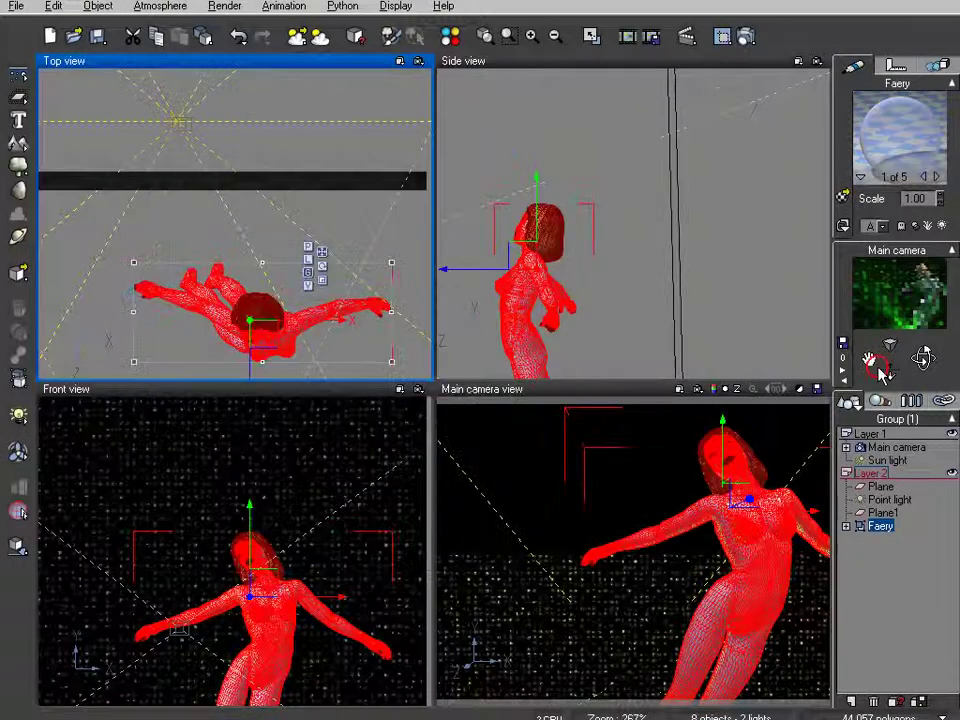
pyautogui.rightClick(899, 137)
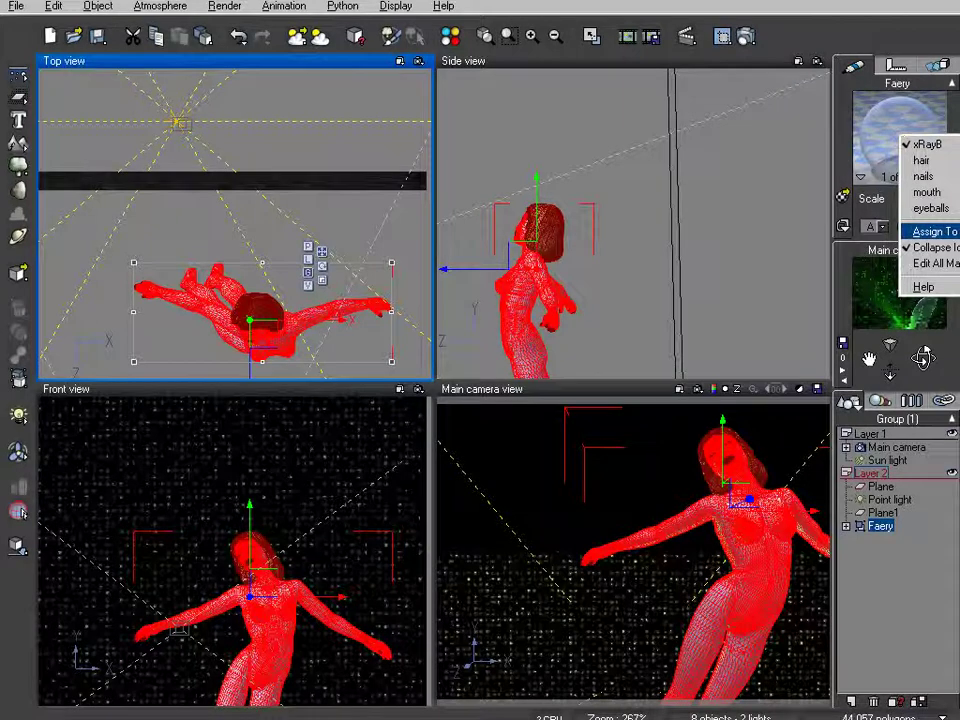
pyautogui.click(930, 231)
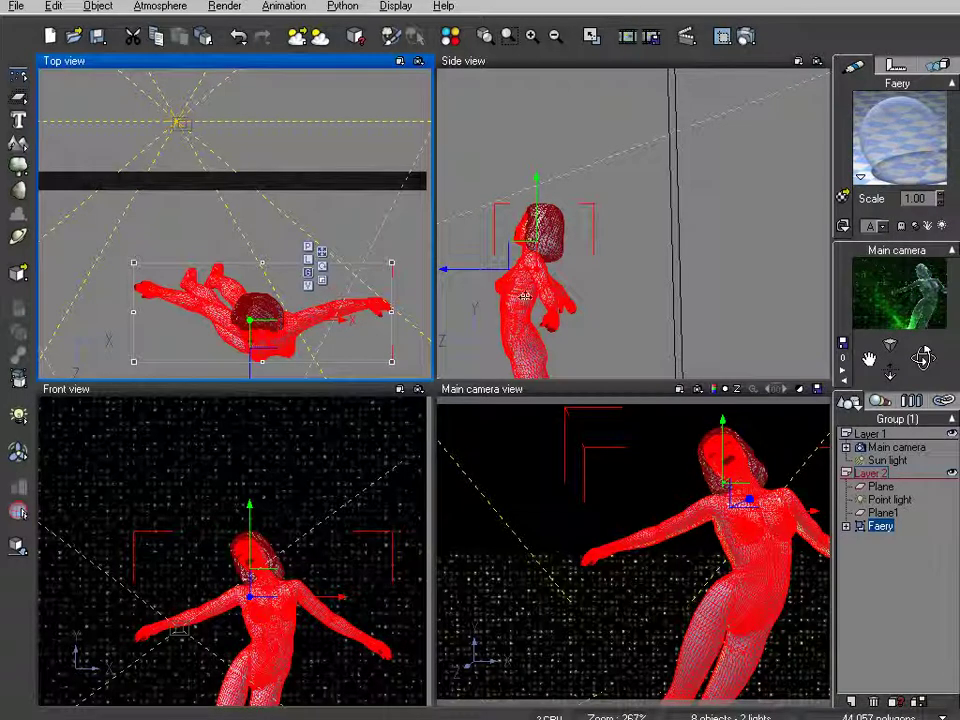
# Add a second point light beside the Faery's outstretched arm and lower it to about waist height.
pyautogui.moveTo(318, 222); pyautogui.dragTo(124, 129)
pyautogui.moveTo(294, 156); pyautogui.dragTo(243, 160)
pyautogui.click(20, 417)
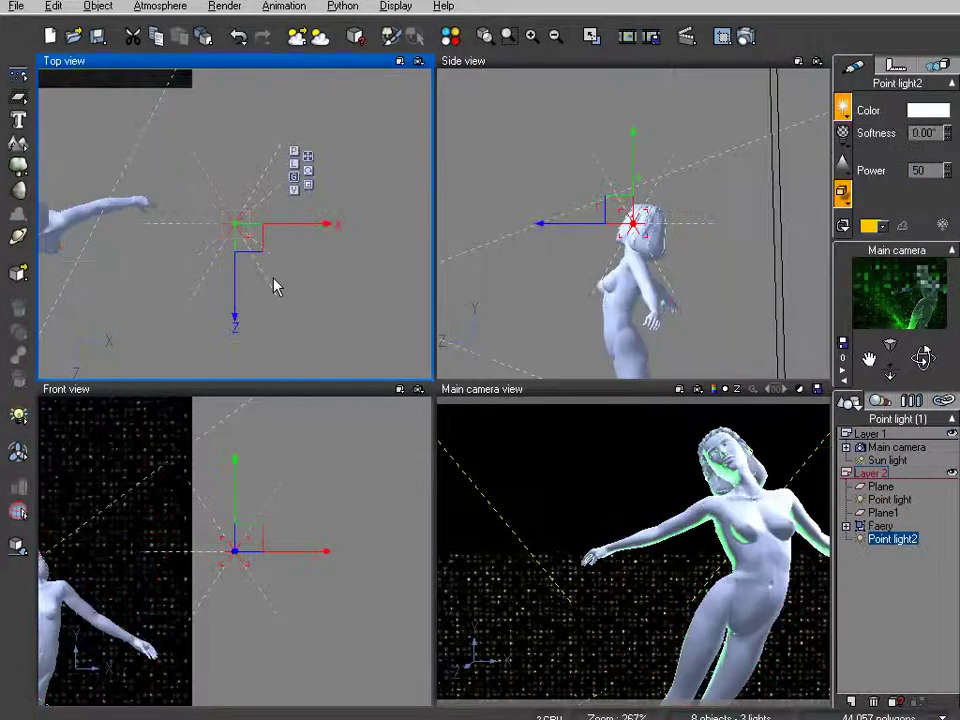
pyautogui.moveTo(633, 176); pyautogui.dragTo(633, 276)
pyautogui.moveTo(310, 280); pyautogui.dragTo(368, 227, button='right')
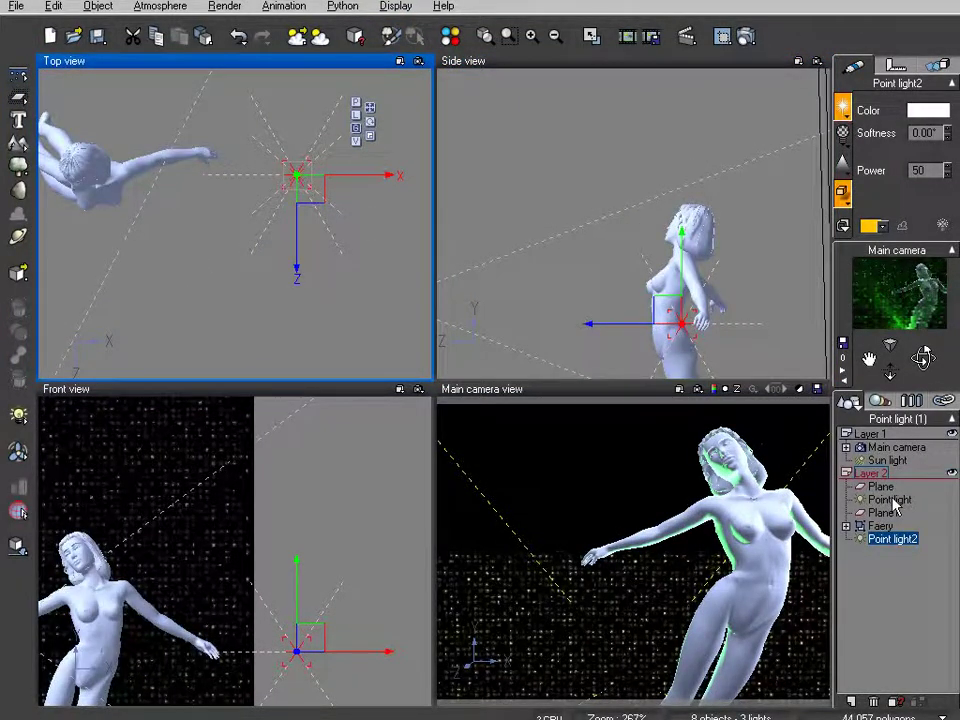
# Copy the green colour of the original point light and paste it onto the second point light.
pyautogui.click(891, 500)
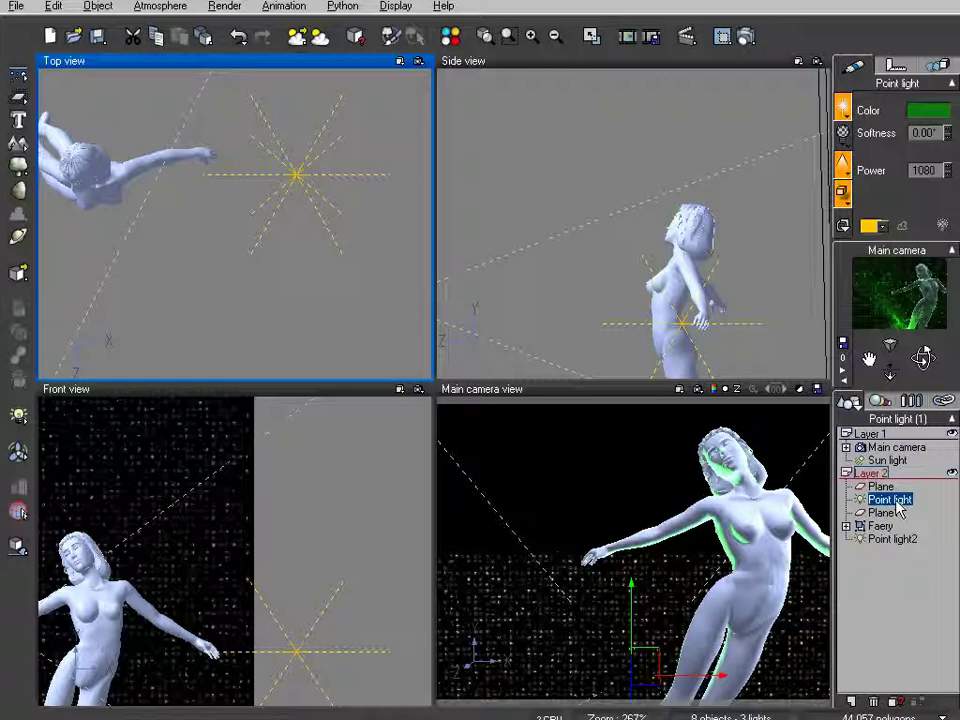
pyautogui.moveTo(275, 197); pyautogui.dragTo(140, 170, button='right')
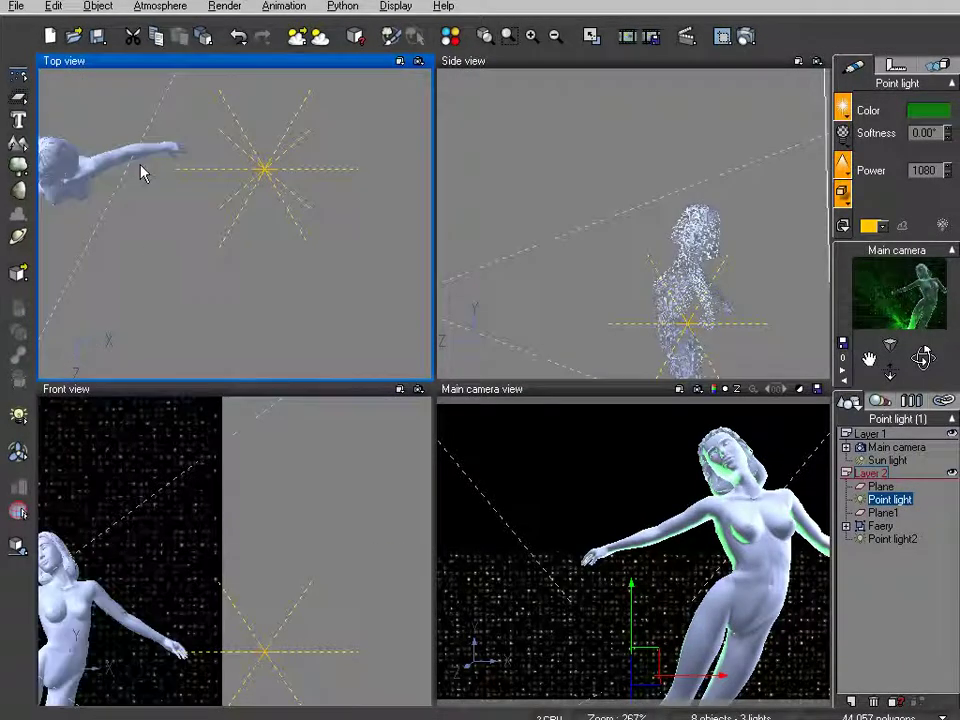
pyautogui.click(944, 111)
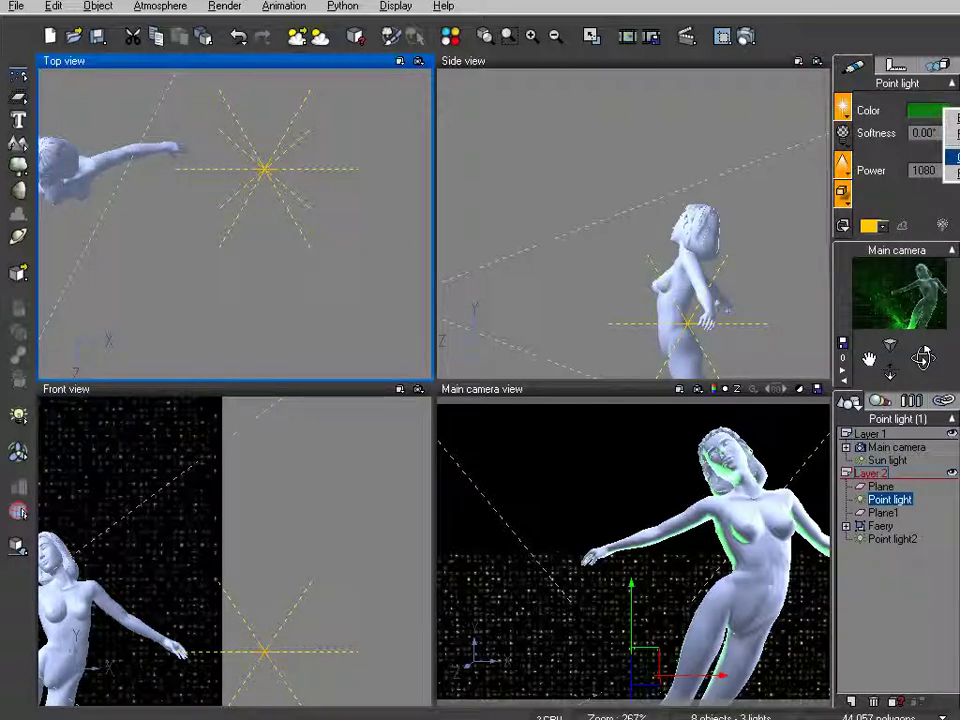
pyautogui.click(953, 157)
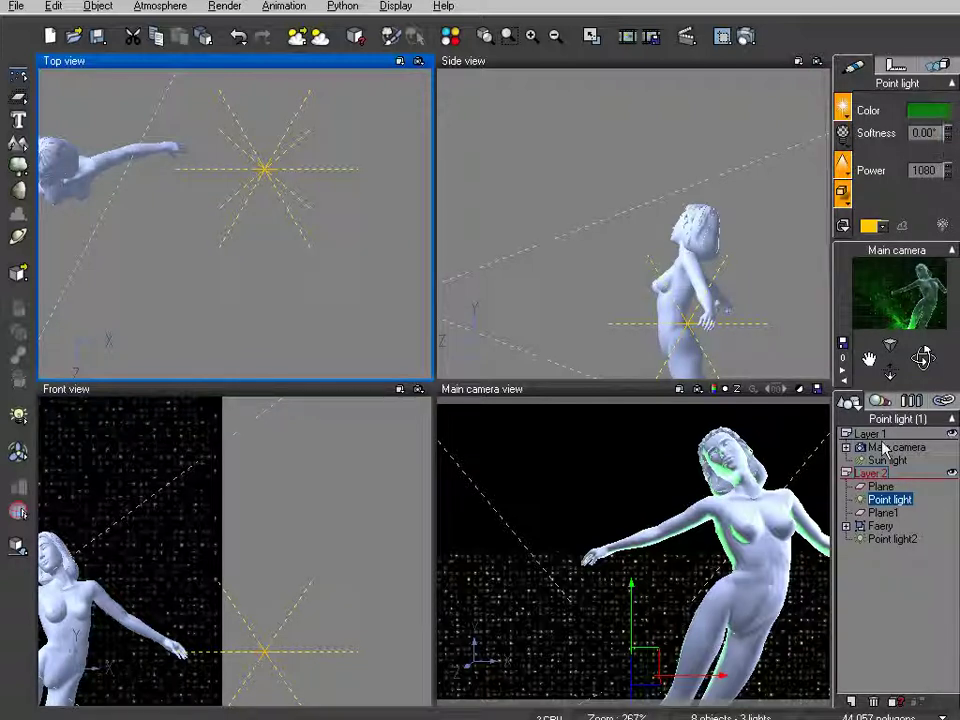
pyautogui.click(892, 540)
pyautogui.moveTo(347, 227); pyautogui.dragTo(305, 263, button='right')
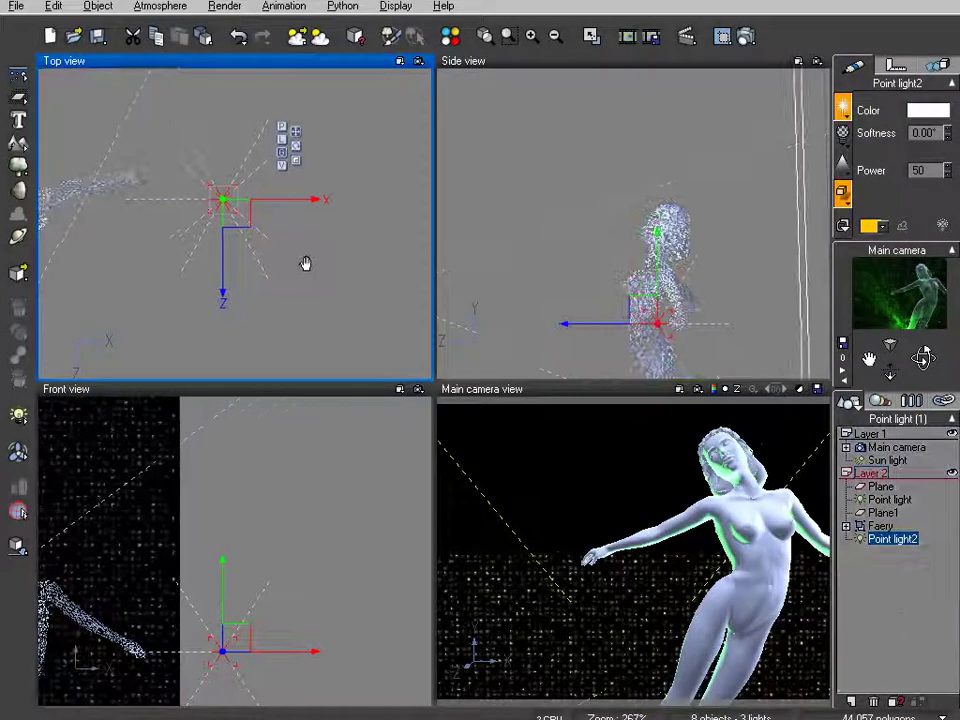
pyautogui.click(950, 115)
pyautogui.click(953, 178)
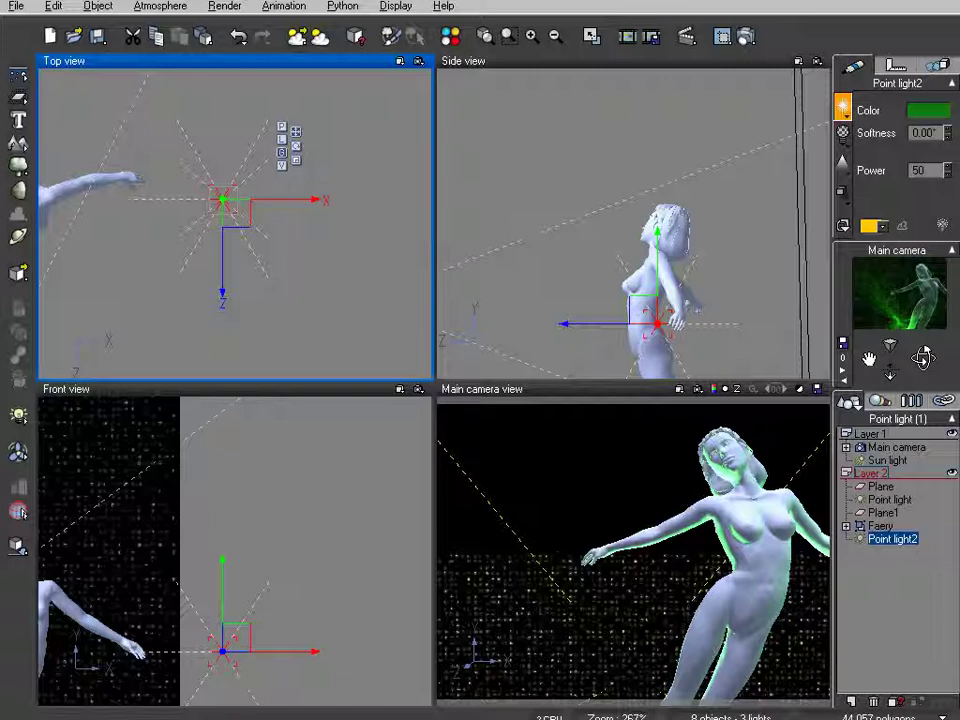
# Switch the second point light's shadows back on and render the main camera view.
pyautogui.click(843, 192)
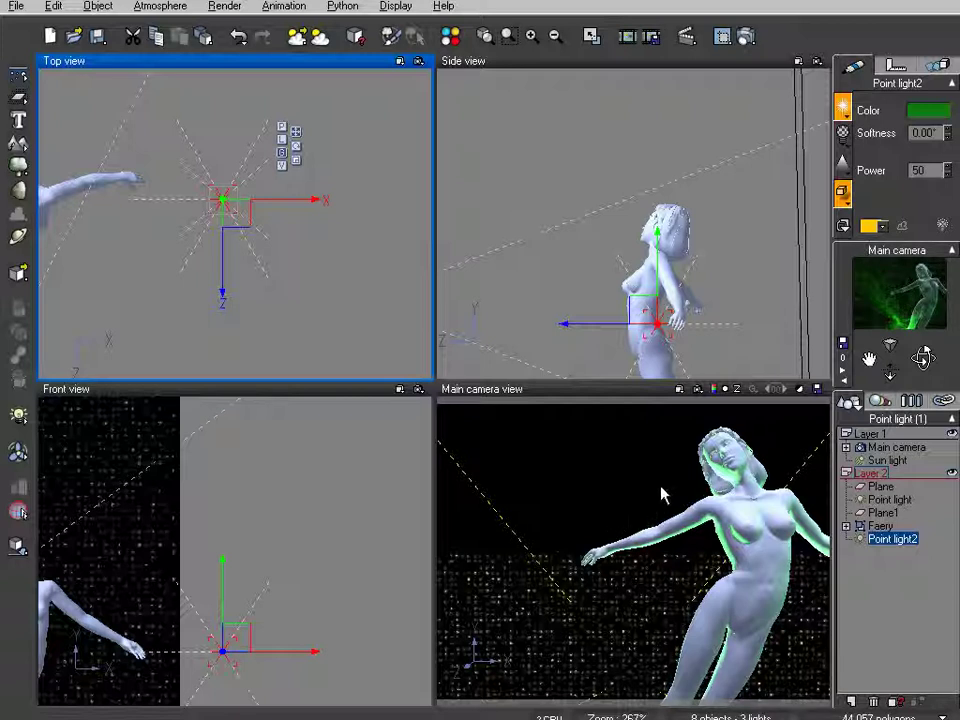
pyautogui.click(745, 36)
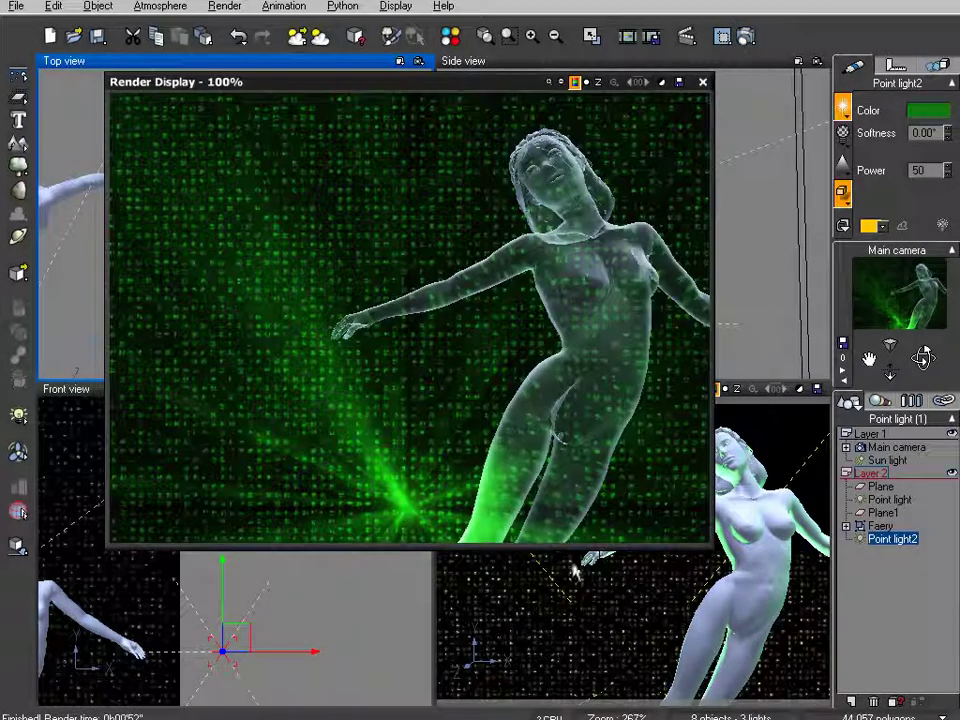
pyautogui.click(703, 82)
# Move the Faery closer to the camera and adjust its height and sideways position to reframe the shot.
pyautogui.moveTo(186, 347); pyautogui.dragTo(343, 290, button='right')
pyautogui.click(225, 189)
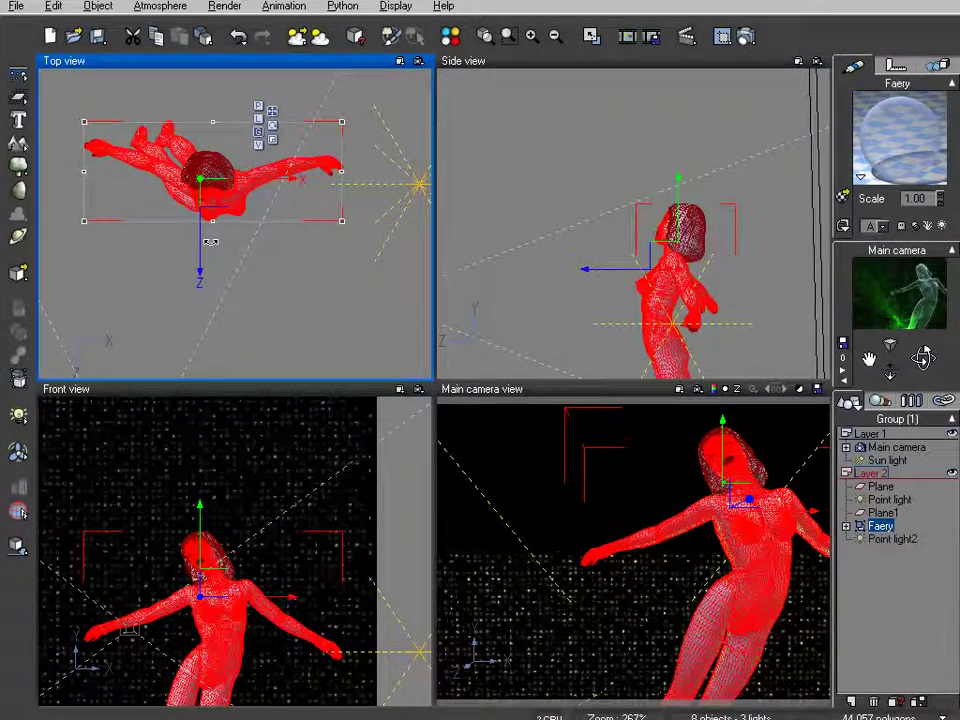
pyautogui.moveTo(204, 253); pyautogui.dragTo(171, 336)
pyautogui.moveTo(671, 321); pyautogui.dragTo(707, 244, button='right')
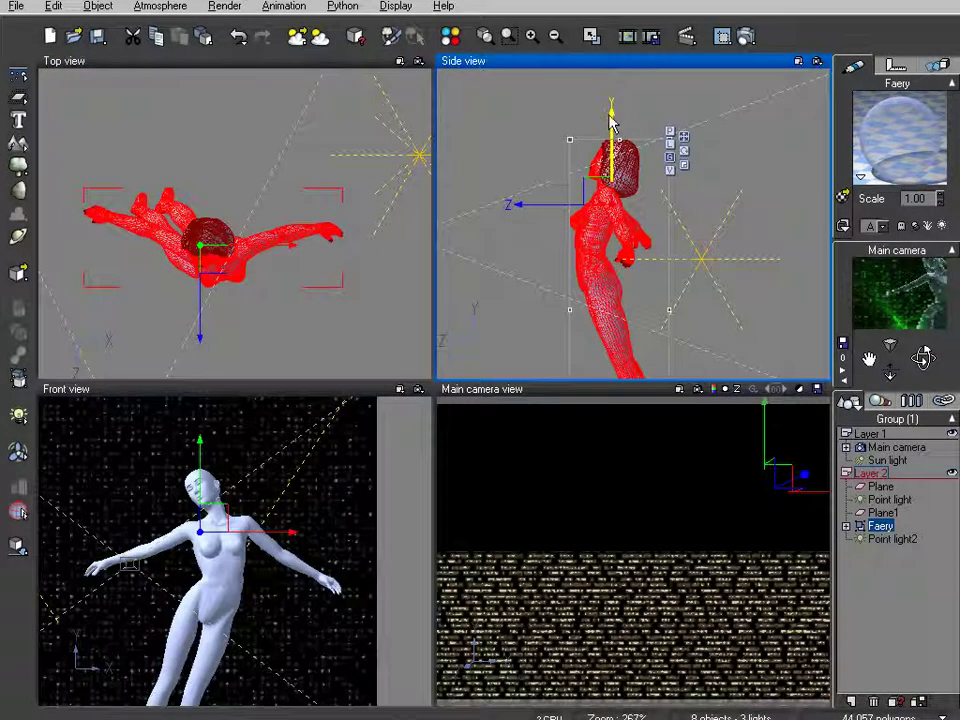
pyautogui.moveTo(612, 122); pyautogui.dragTo(608, 143)
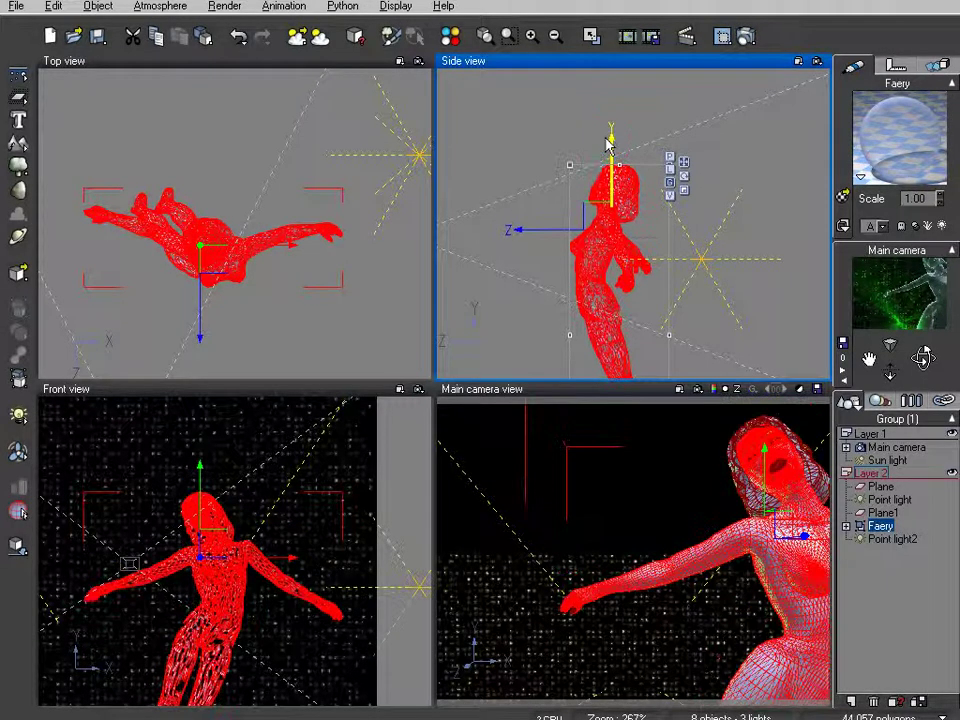
pyautogui.moveTo(272, 268); pyautogui.dragTo(267, 323, button='right')
pyautogui.moveTo(267, 323); pyautogui.dragTo(238, 288)
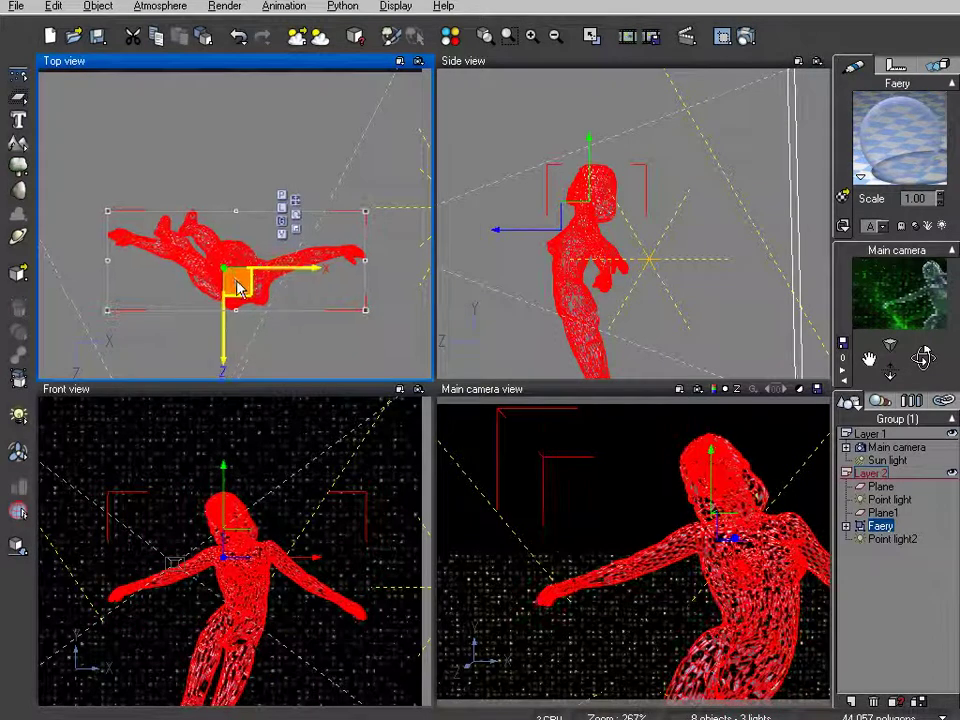
# Turn the Faery about its vertical axis so its left arm swings toward the camera, and lower the figure slightly.
pyautogui.moveTo(365, 312); pyautogui.dragTo(316, 352)
pyautogui.click(589, 170)
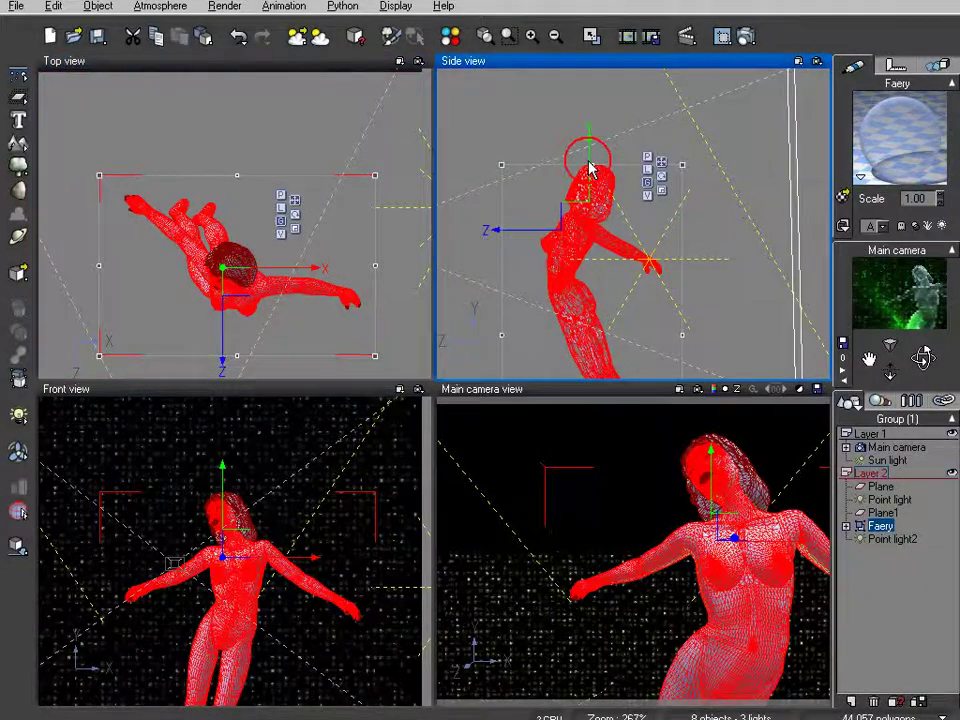
pyautogui.moveTo(589, 170); pyautogui.dragTo(591, 171)
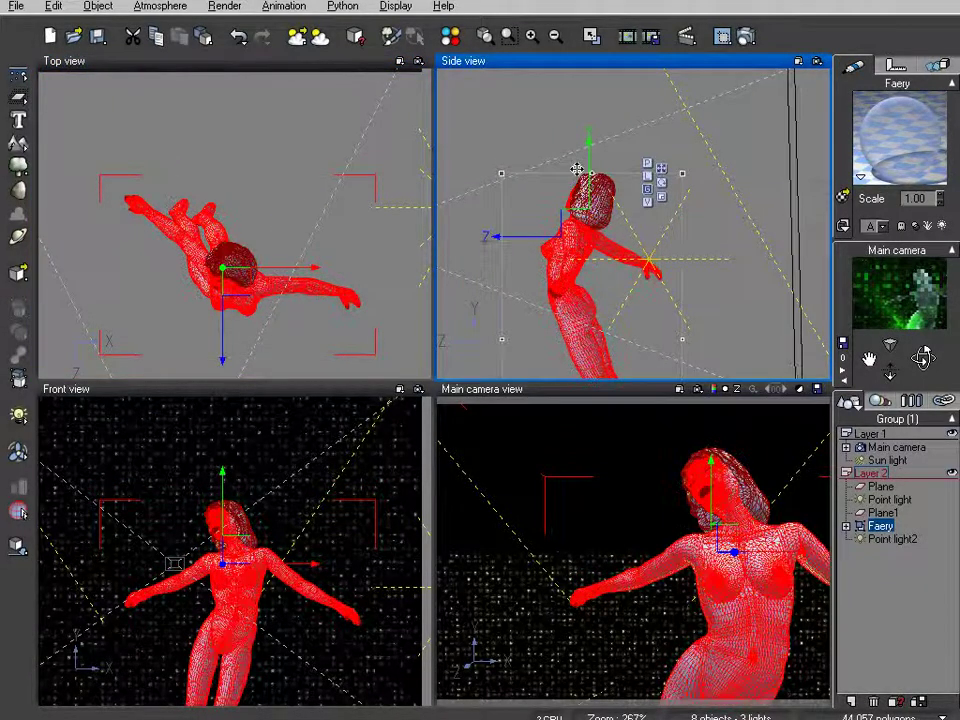
pyautogui.click(372, 220)
pyautogui.moveTo(372, 220); pyautogui.dragTo(335, 138, button='right')
pyautogui.moveTo(339, 274); pyautogui.dragTo(339, 315)
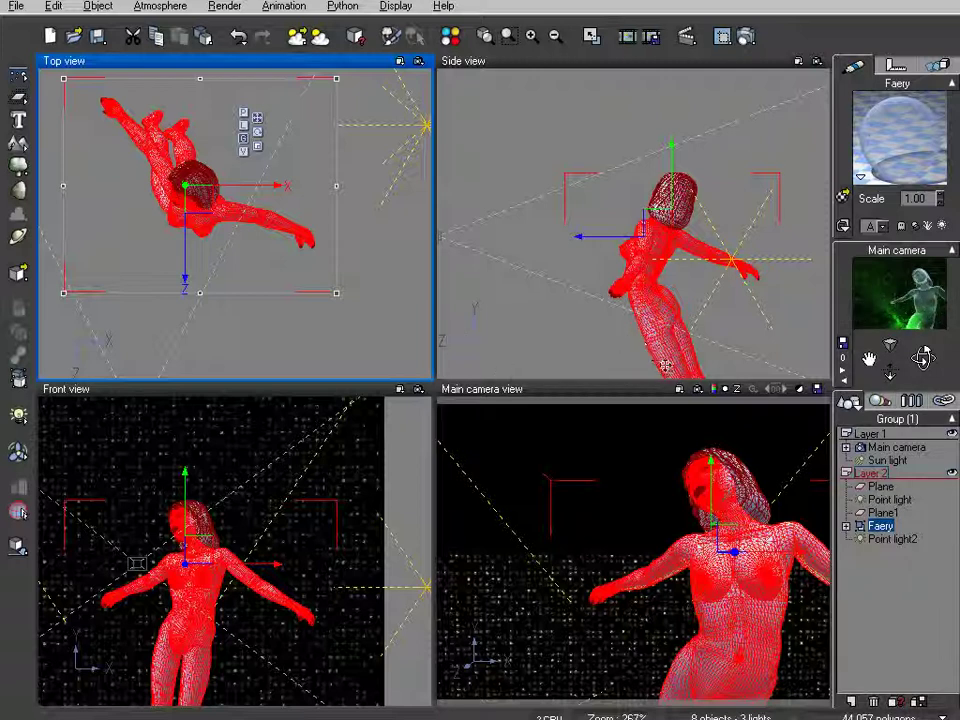
# Try the second point light in front of the Faery and settle it beside and slightly behind the outstretched arm.
pyautogui.click(890, 538)
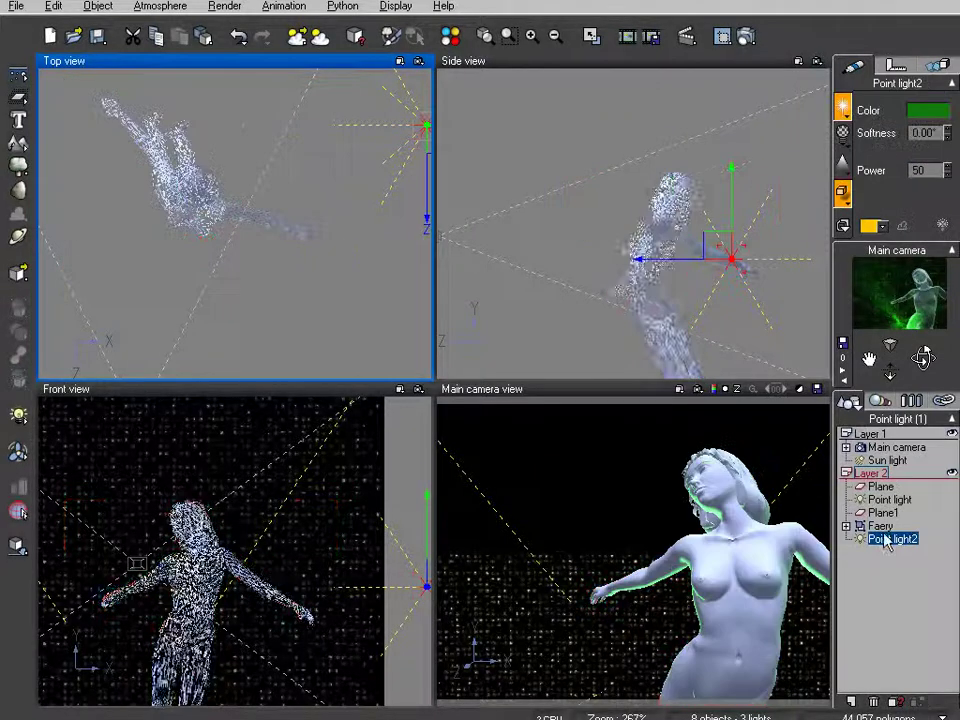
pyautogui.moveTo(341, 276); pyautogui.dragTo(251, 311, button='right')
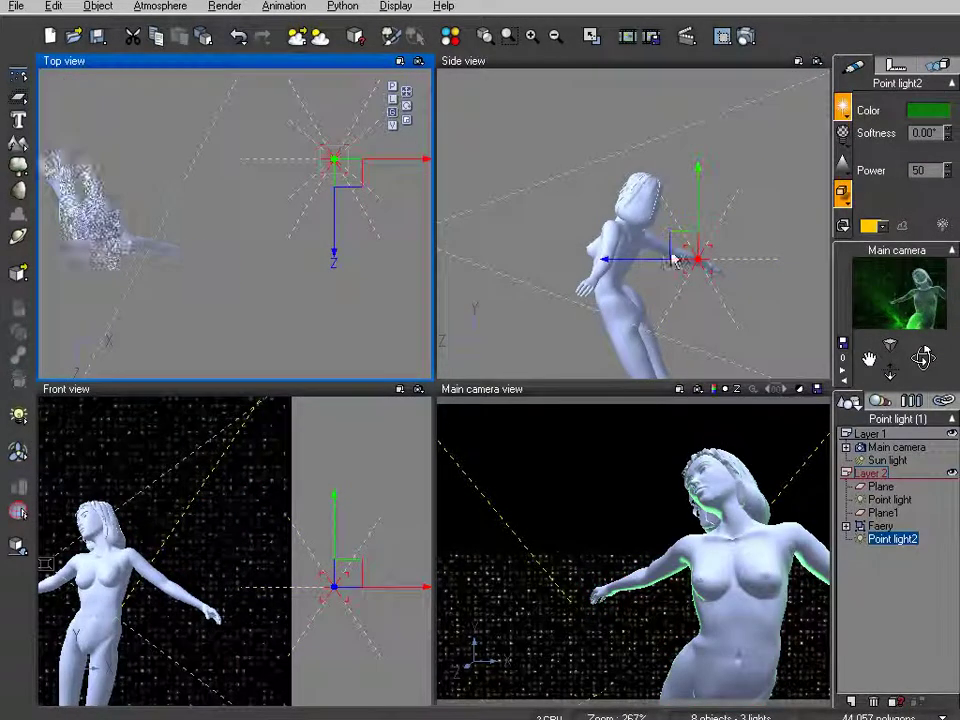
pyautogui.moveTo(349, 124); pyautogui.dragTo(254, 242)
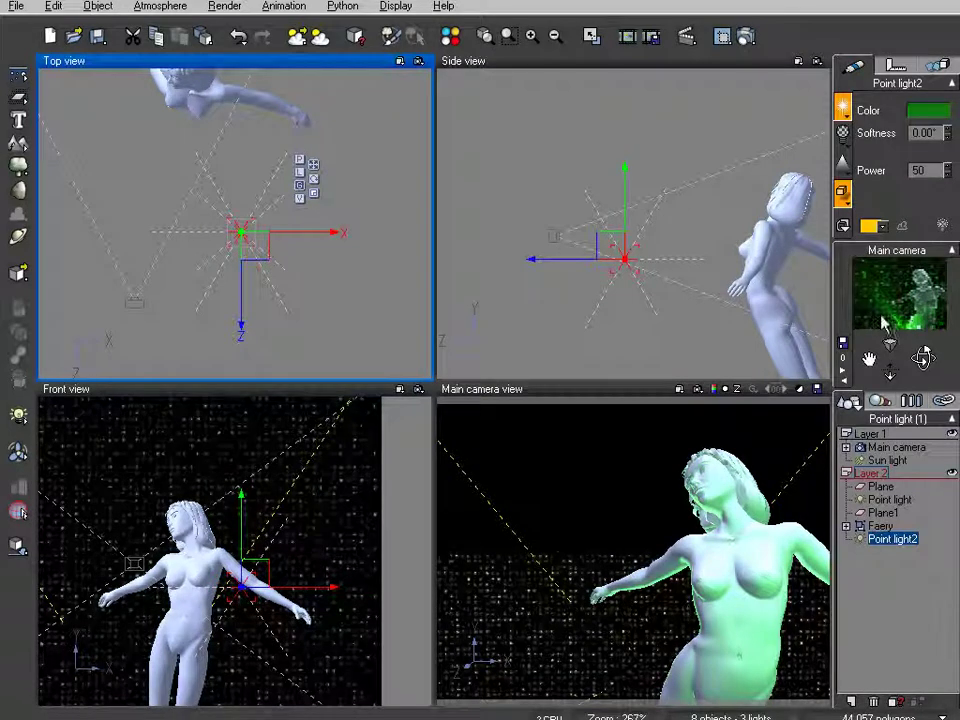
pyautogui.moveTo(369, 180); pyautogui.dragTo(240, 311)
pyautogui.moveTo(160, 353); pyautogui.dragTo(295, 183)
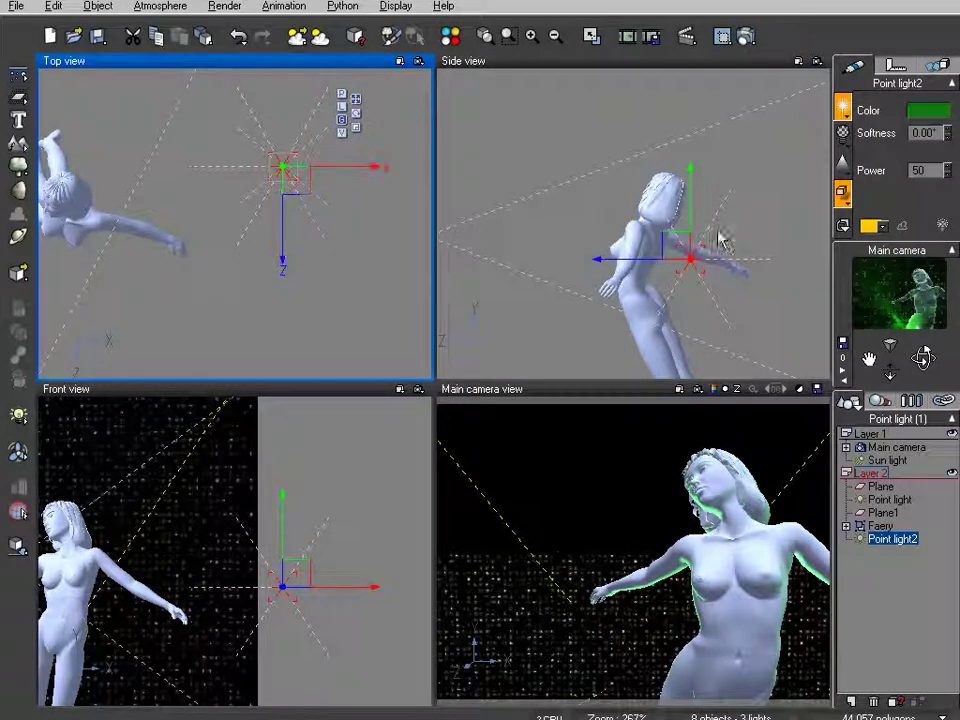
# Set the second point light's power to 5000.
pyautogui.click(927, 170)
pyautogui.write('0')
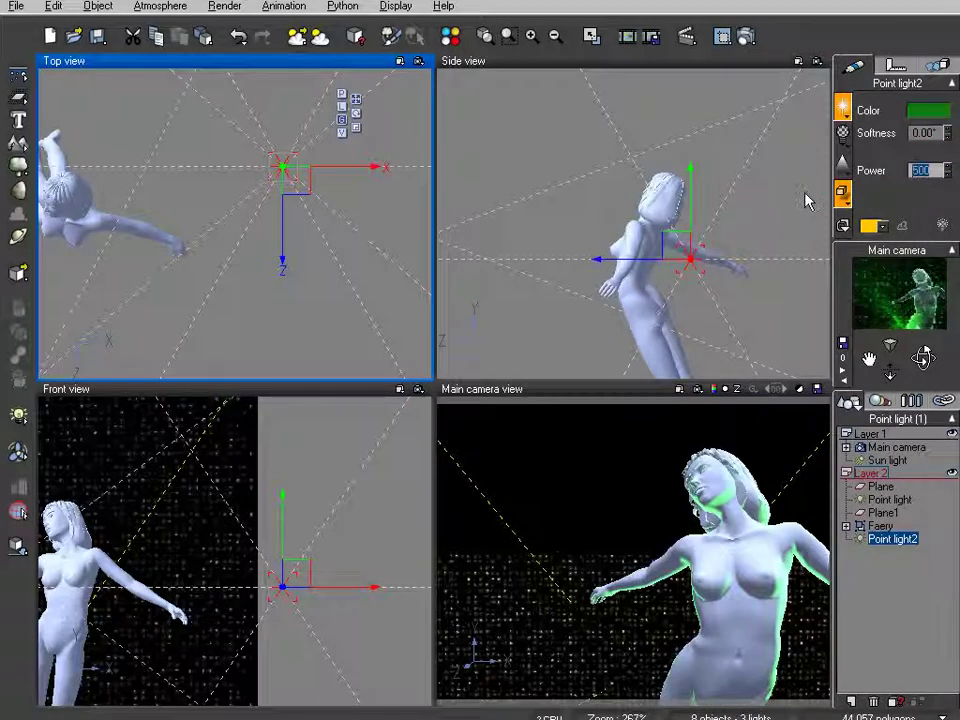
pyautogui.write('0')
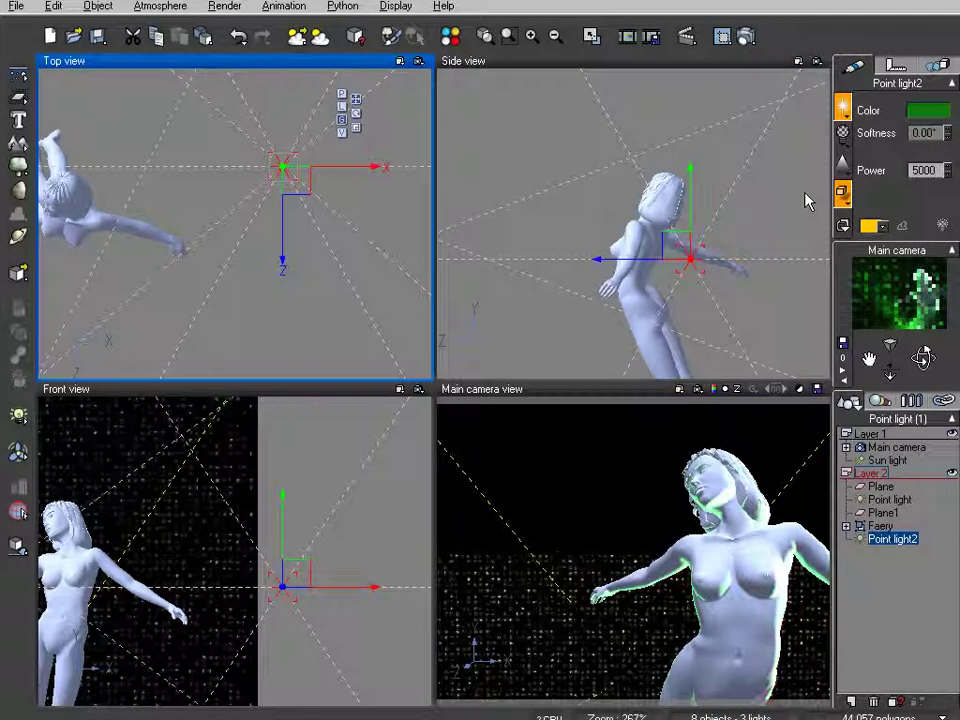
# Raise the second point light to just above the height of the Faery's head.
pyautogui.moveTo(206, 168); pyautogui.dragTo(247, 216, button='right')
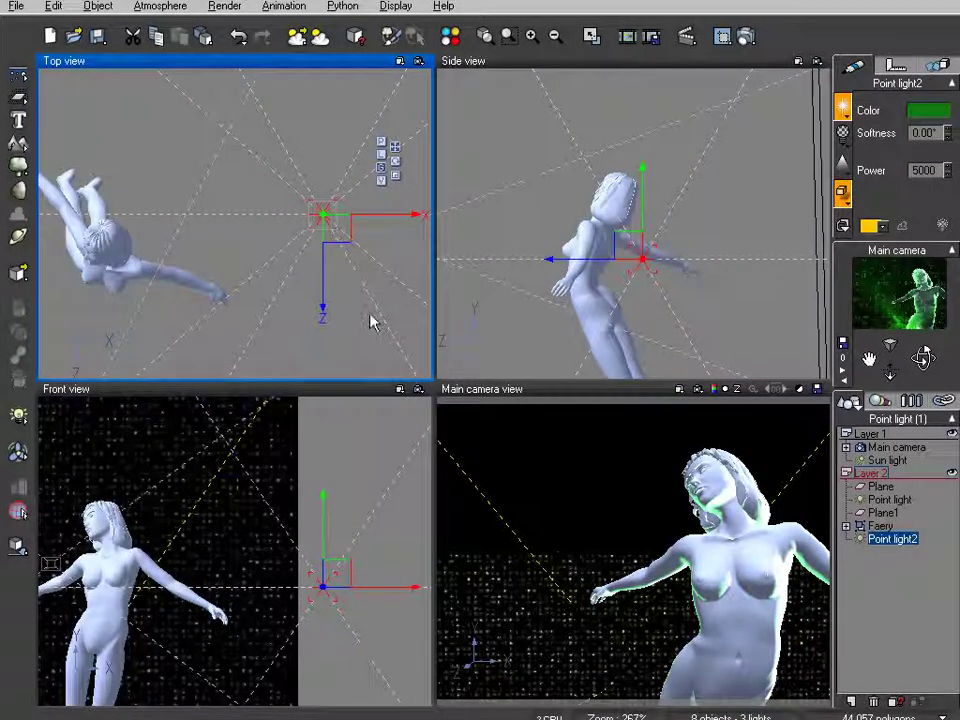
pyautogui.moveTo(388, 270); pyautogui.dragTo(383, 228, button='right')
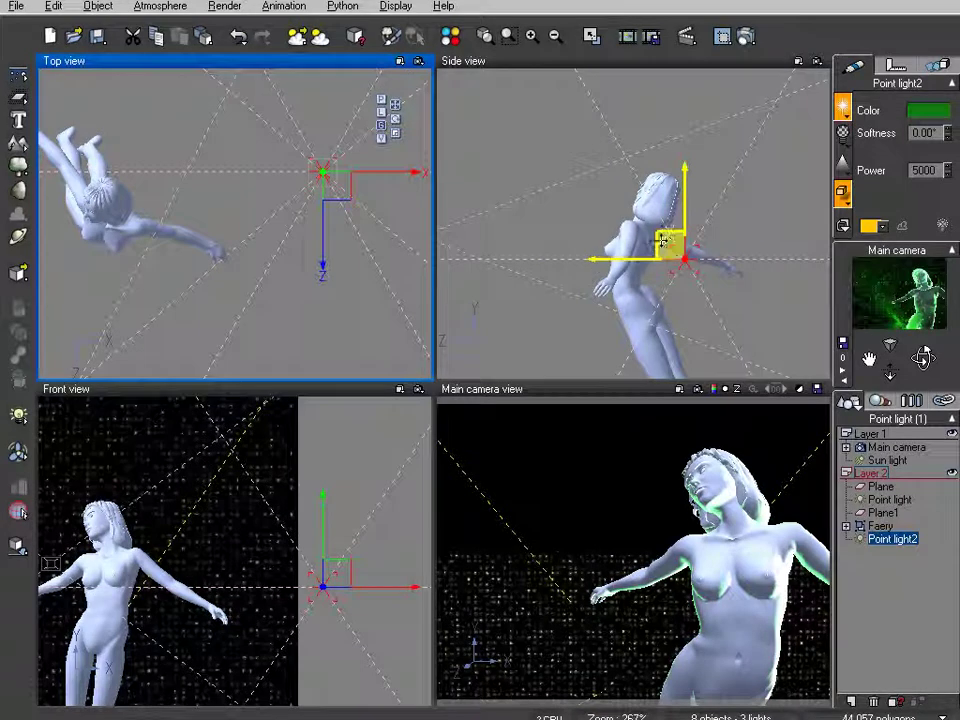
pyautogui.moveTo(686, 208); pyautogui.dragTo(677, 116)
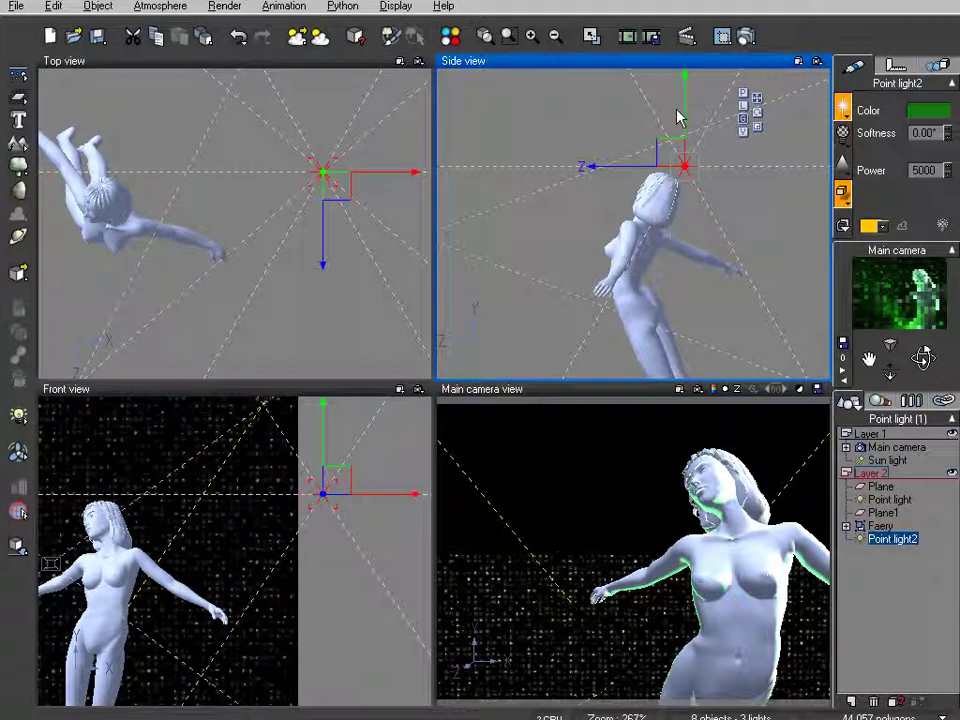
# Move the second point light farther out beside the Faery and forward, in front of the figure toward the camera.
pyautogui.click(237, 205)
pyautogui.moveTo(237, 205); pyautogui.dragTo(216, 206, button='right')
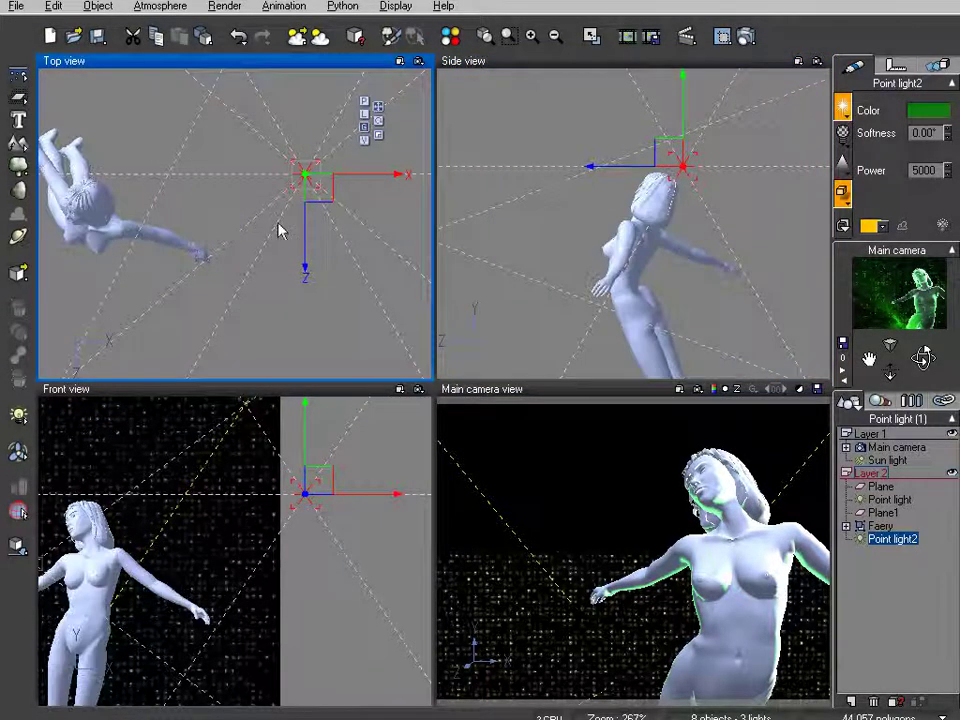
pyautogui.moveTo(325, 197); pyautogui.dragTo(400, 245)
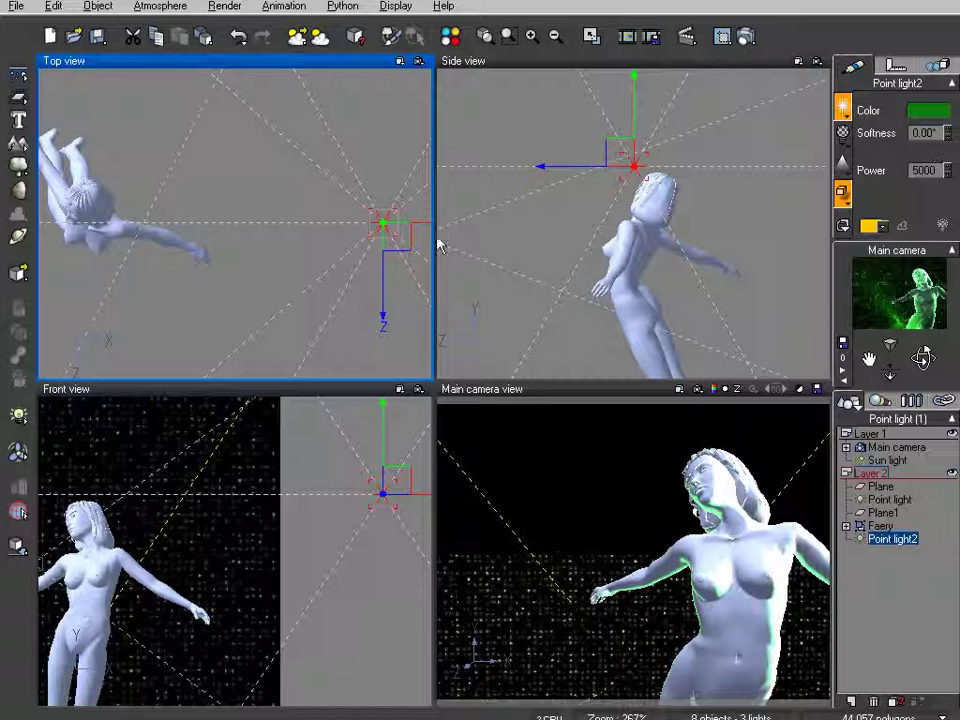
pyautogui.moveTo(257, 326); pyautogui.dragTo(242, 268, button='right')
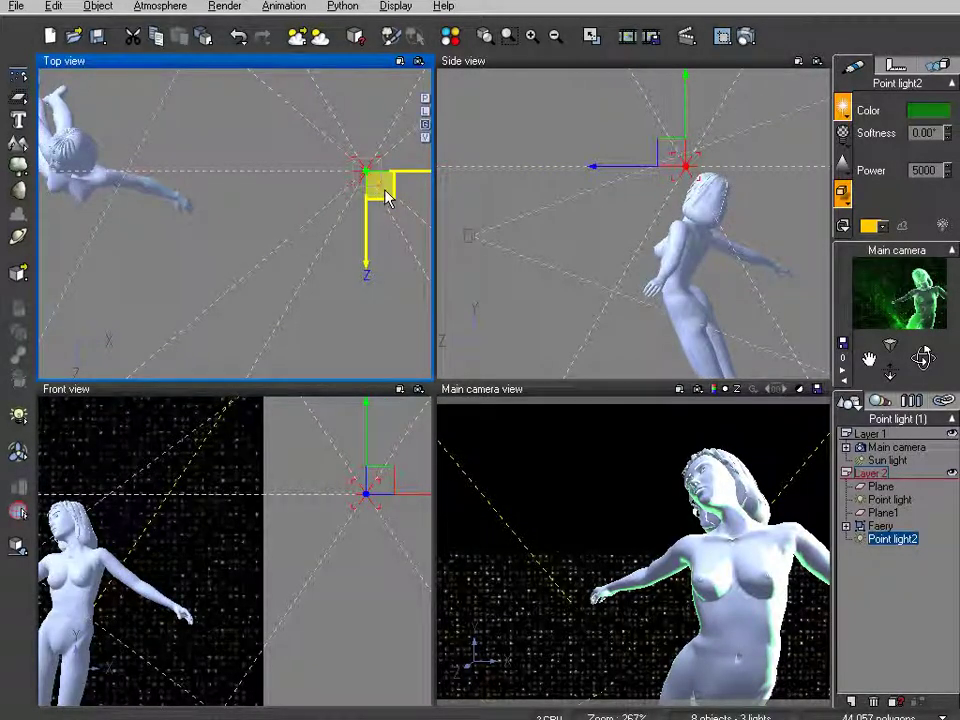
pyautogui.moveTo(330, 198); pyautogui.dragTo(290, 296, button='right')
pyautogui.moveTo(343, 289); pyautogui.dragTo(332, 358)
pyautogui.moveTo(259, 317); pyautogui.dragTo(291, 191, button='right')
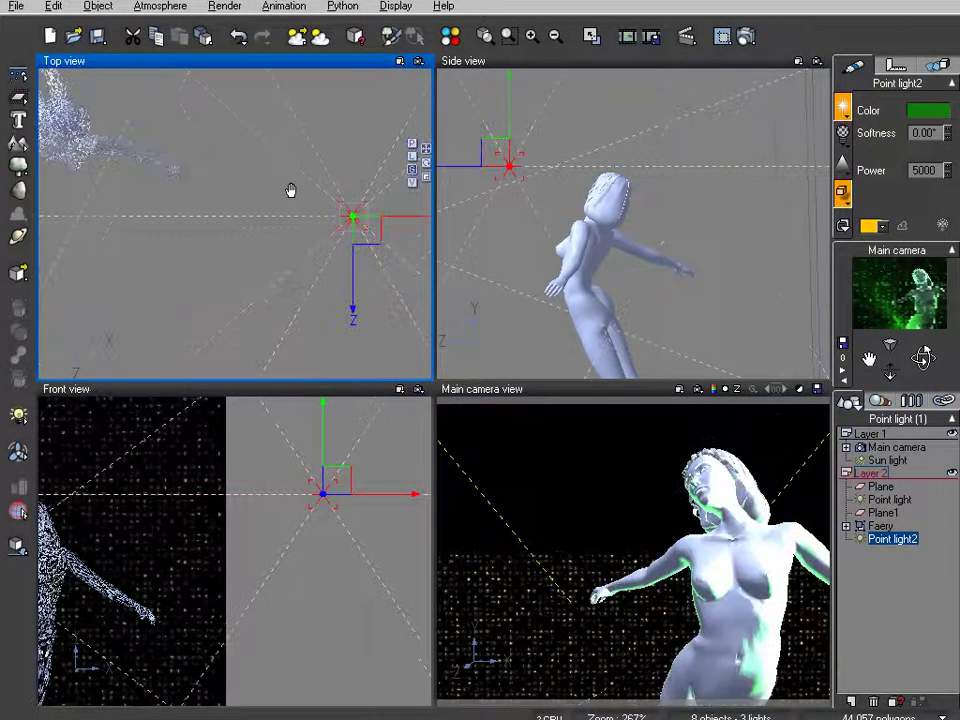
pyautogui.moveTo(367, 208); pyautogui.dragTo(357, 244)
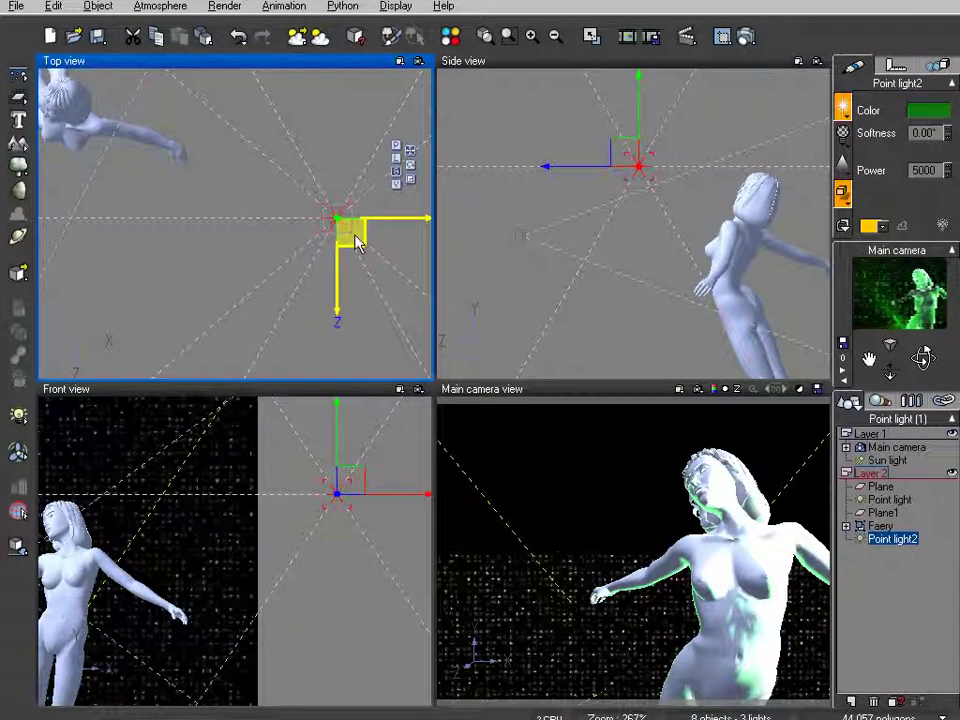
# Set the second point light's power to 500 and run a test render of the main camera view.
pyautogui.click(924, 170)
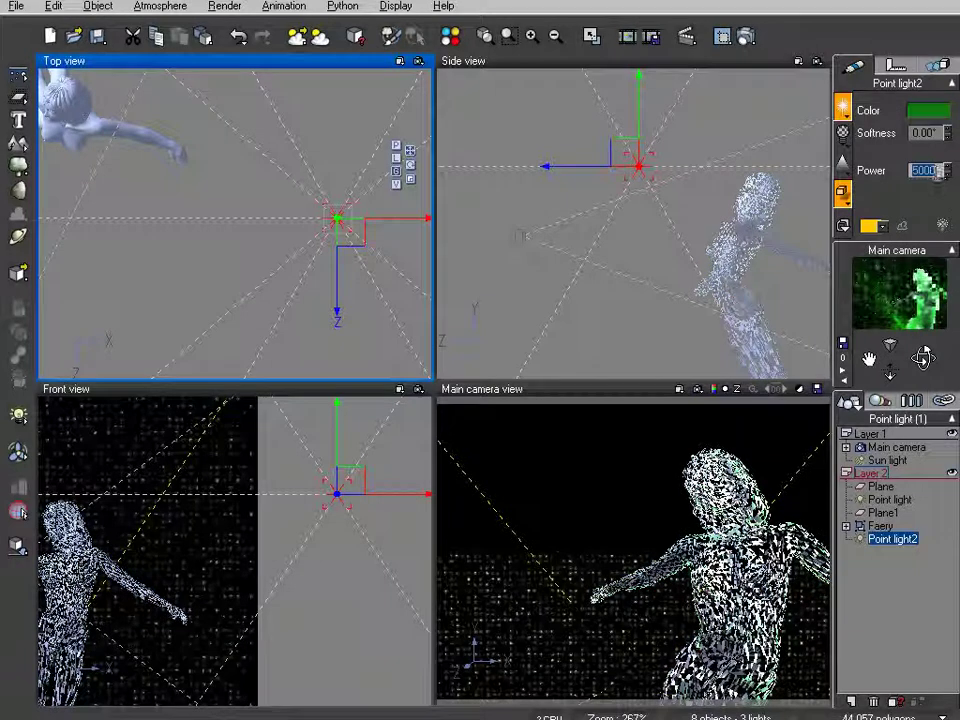
pyautogui.write('500')
pyautogui.press('Return')
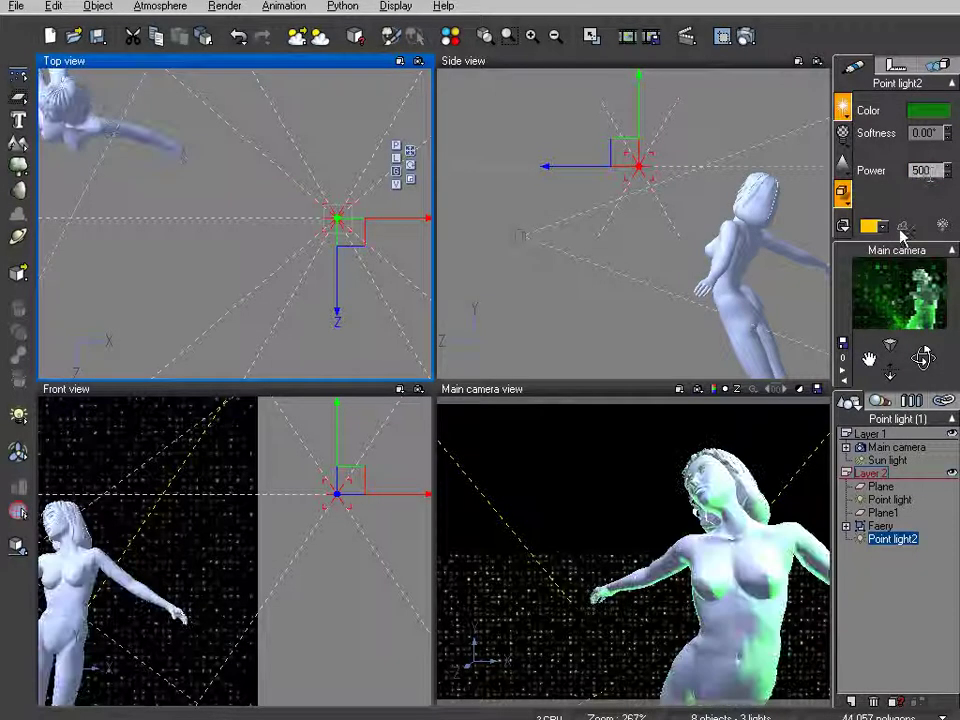
pyautogui.click(745, 36)
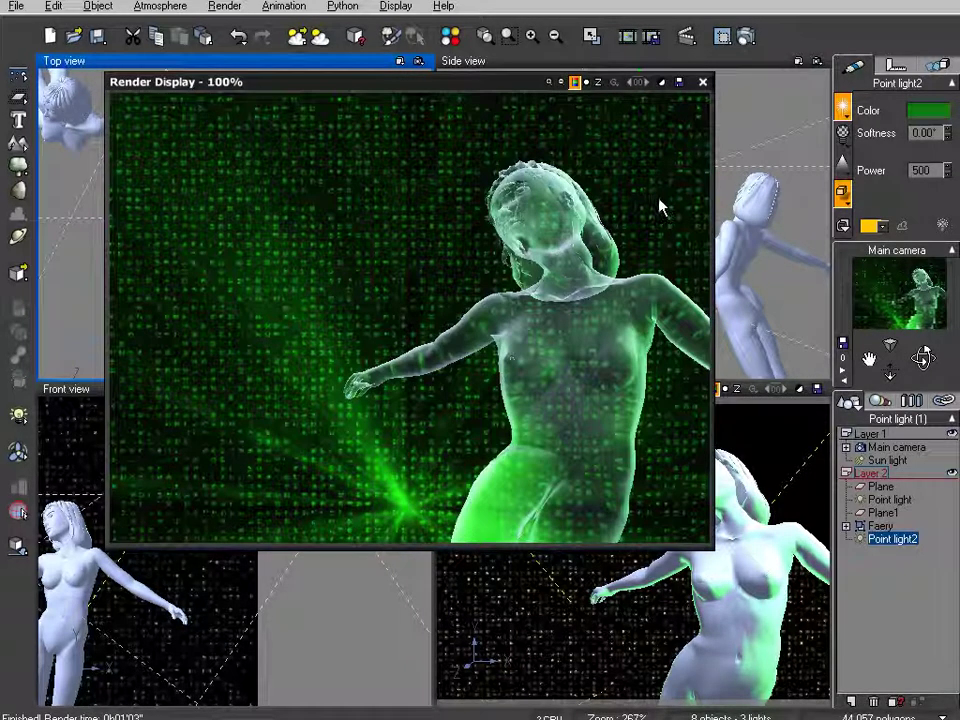
pyautogui.click(702, 82)
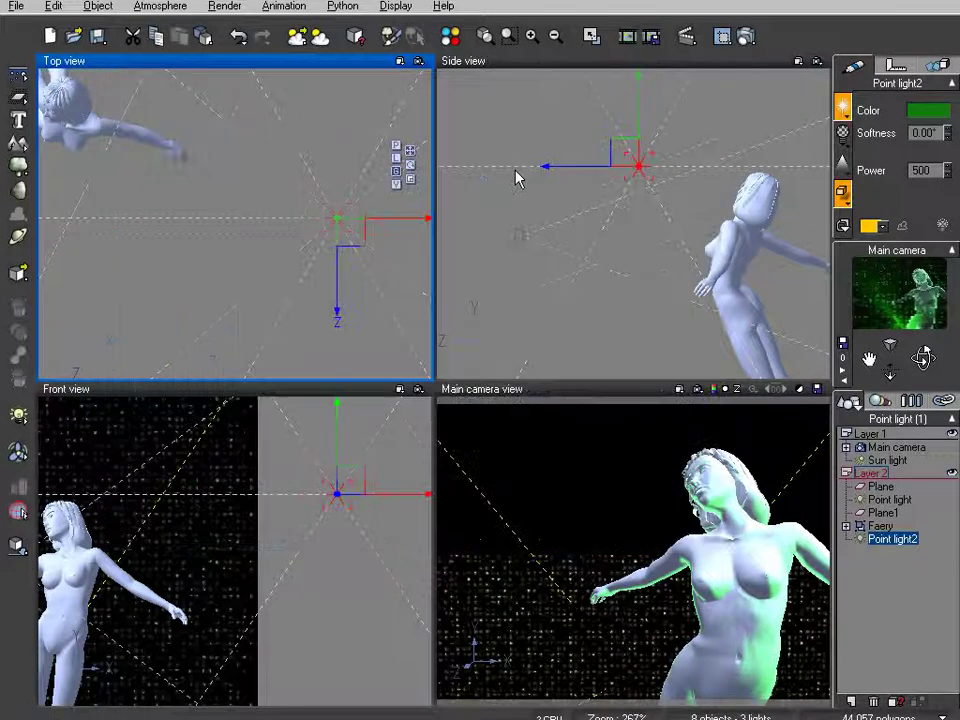
# Turn the Faery slightly about its vertical axis so its outstretched left arm swings further toward the camera.
pyautogui.moveTo(167, 196); pyautogui.dragTo(275, 262, button='right')
pyautogui.click(148, 177)
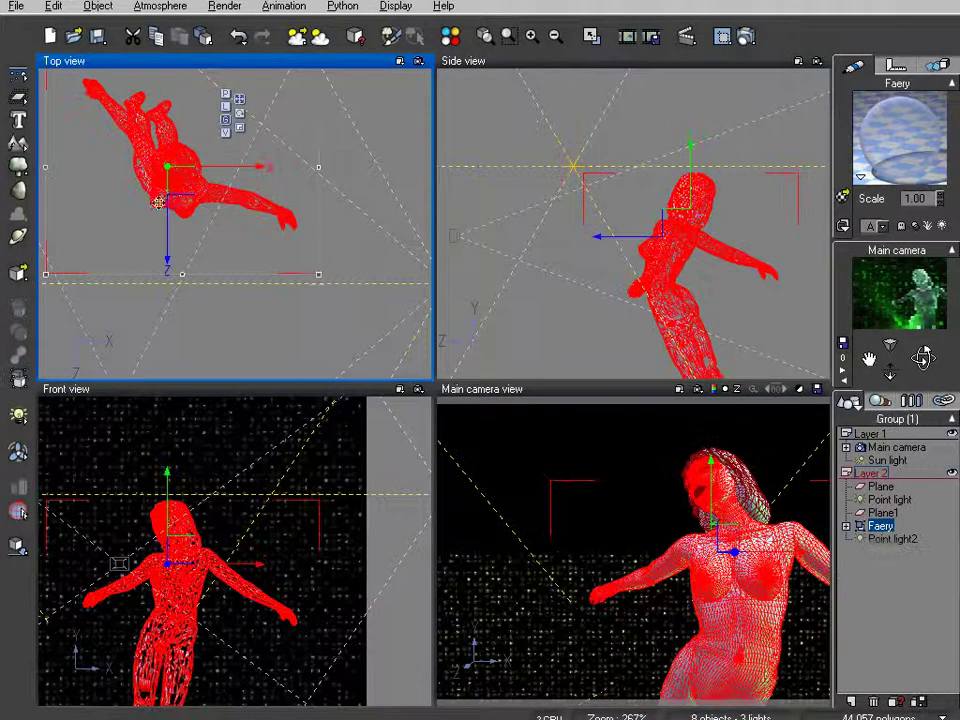
pyautogui.moveTo(316, 287); pyautogui.dragTo(296, 317)
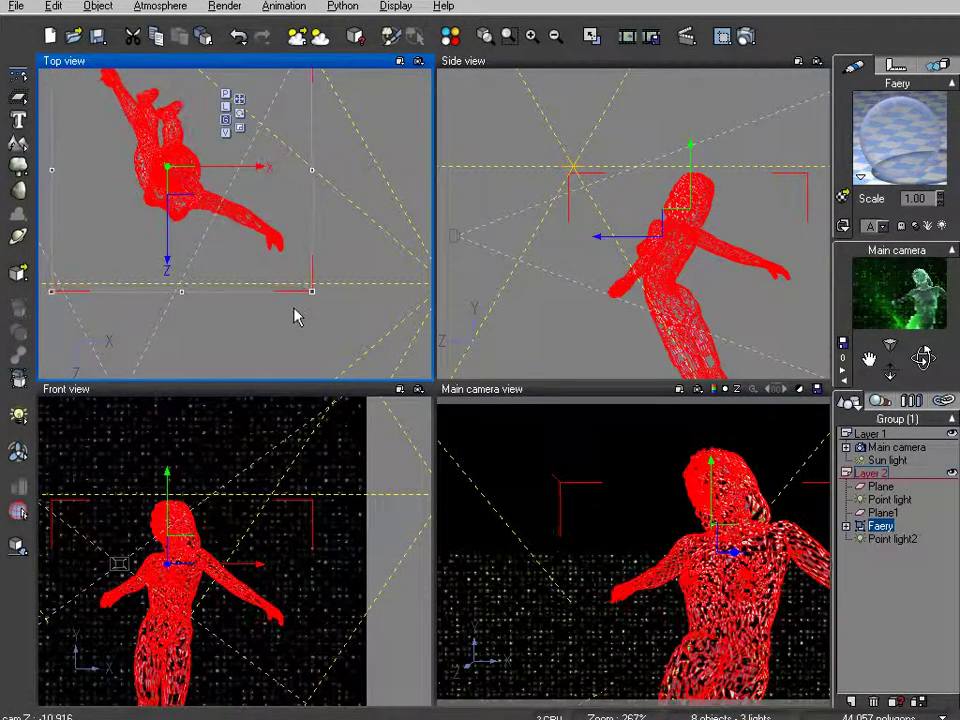
# Enlarge Plane and Plane1 together so the code pattern appears larger, and lower both planes.
pyautogui.click(880, 487)
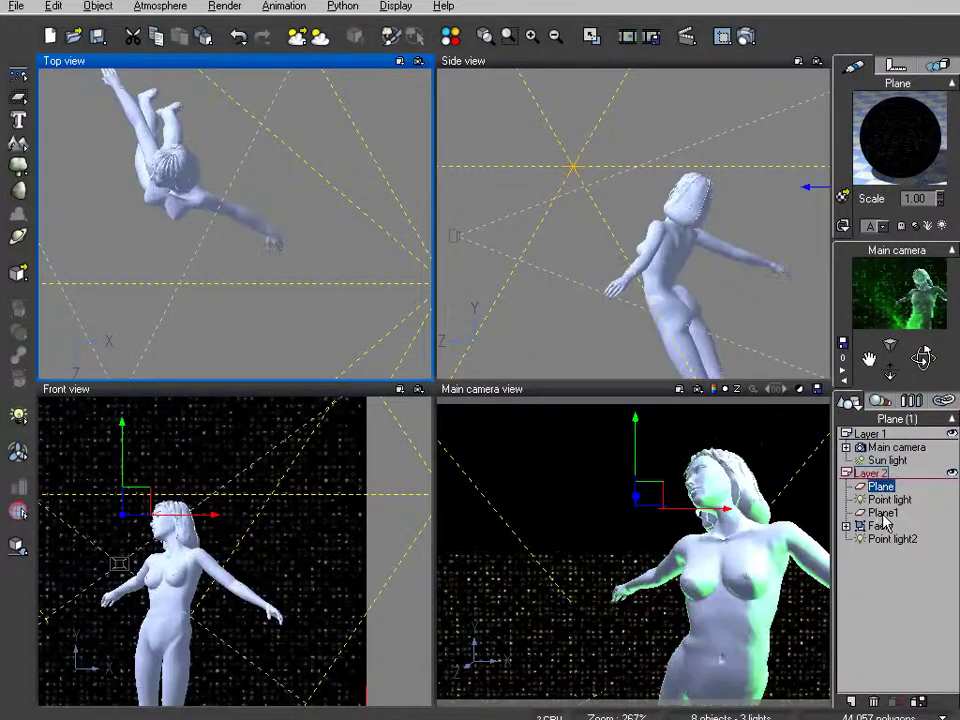
pyautogui.keyDown('ctrl'); pyautogui.click(883, 513); pyautogui.keyUp('ctrl')
pyautogui.rightClick(600, 216)
pyautogui.click(618, 224)
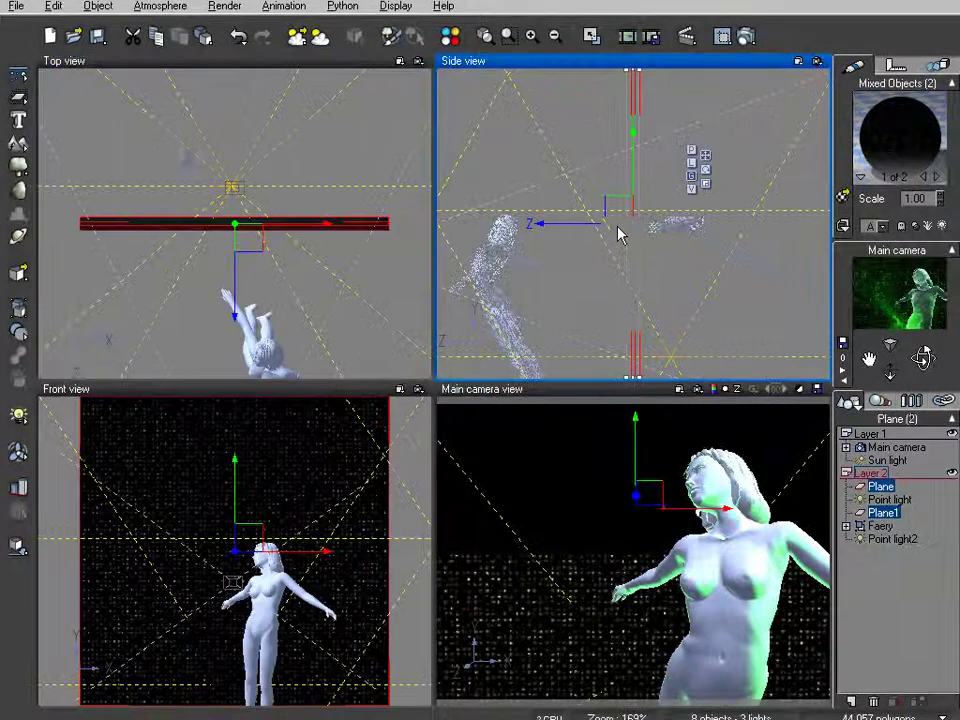
pyautogui.moveTo(601, 264); pyautogui.dragTo(674, 150)
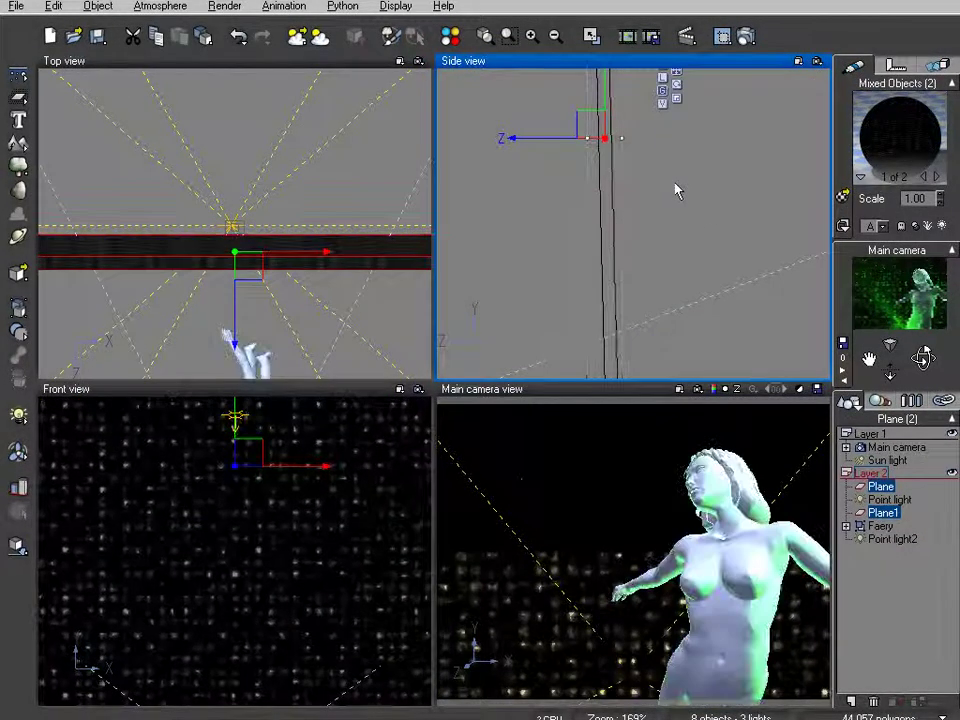
pyautogui.moveTo(606, 113); pyautogui.dragTo(607, 381)
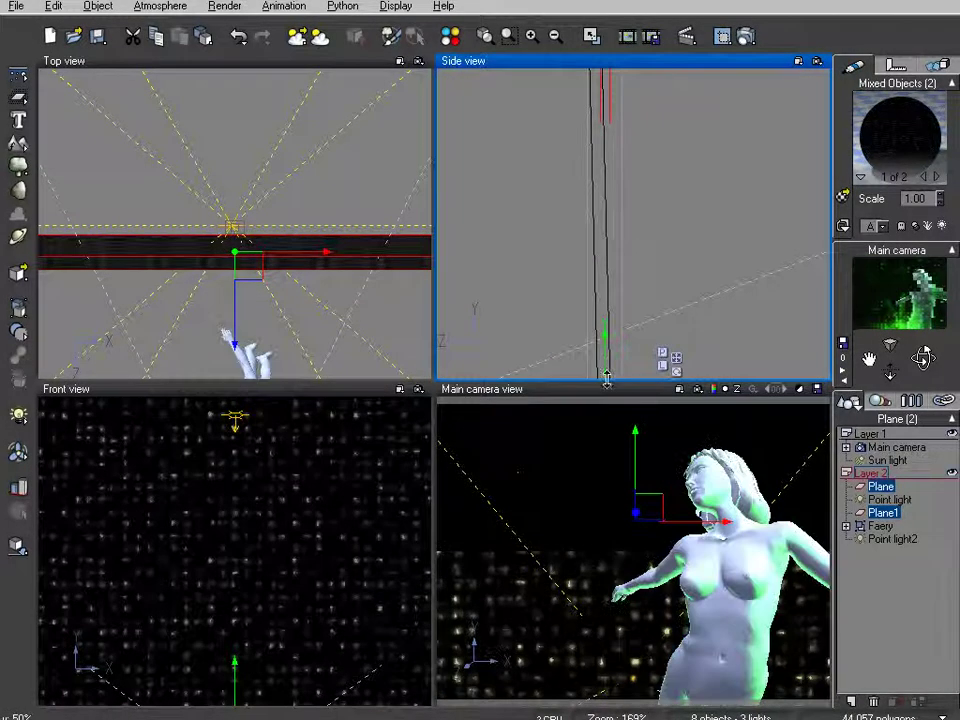
# Move both planes and the first point light together farther back behind the Faery, and run a test render.
pyautogui.moveTo(332, 302); pyautogui.dragTo(363, 274, button='right')
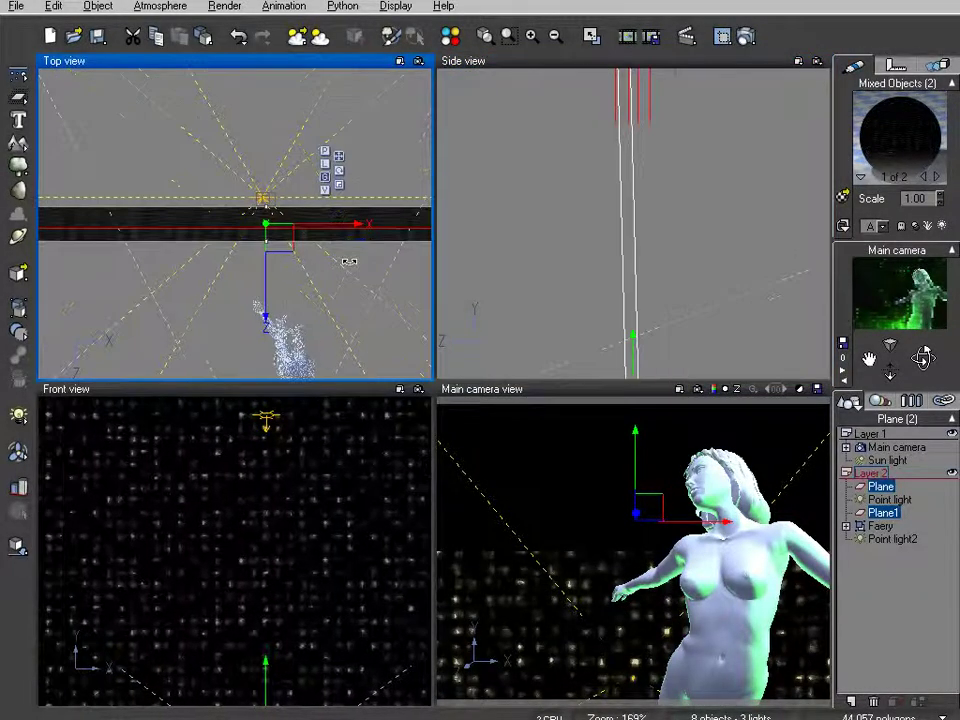
pyautogui.keyDown('ctrl'); pyautogui.click(885, 500); pyautogui.keyUp('ctrl')
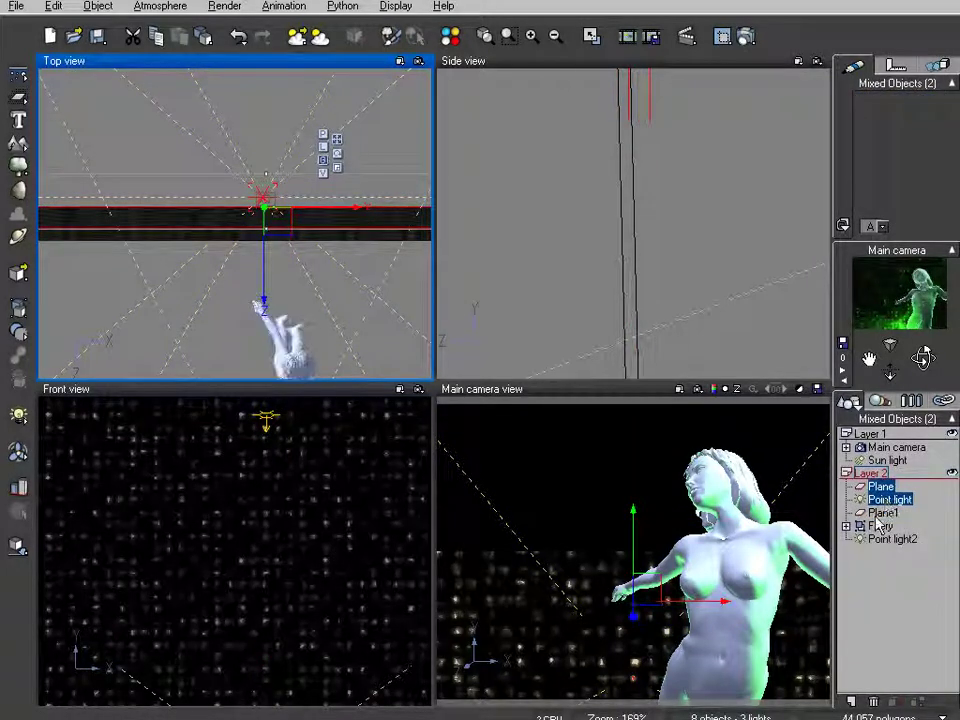
pyautogui.moveTo(266, 290)
pyautogui.mouseDown()
pyautogui.moveTo(270, 193)
pyautogui.moveTo(272, 207)
pyautogui.mouseUp()
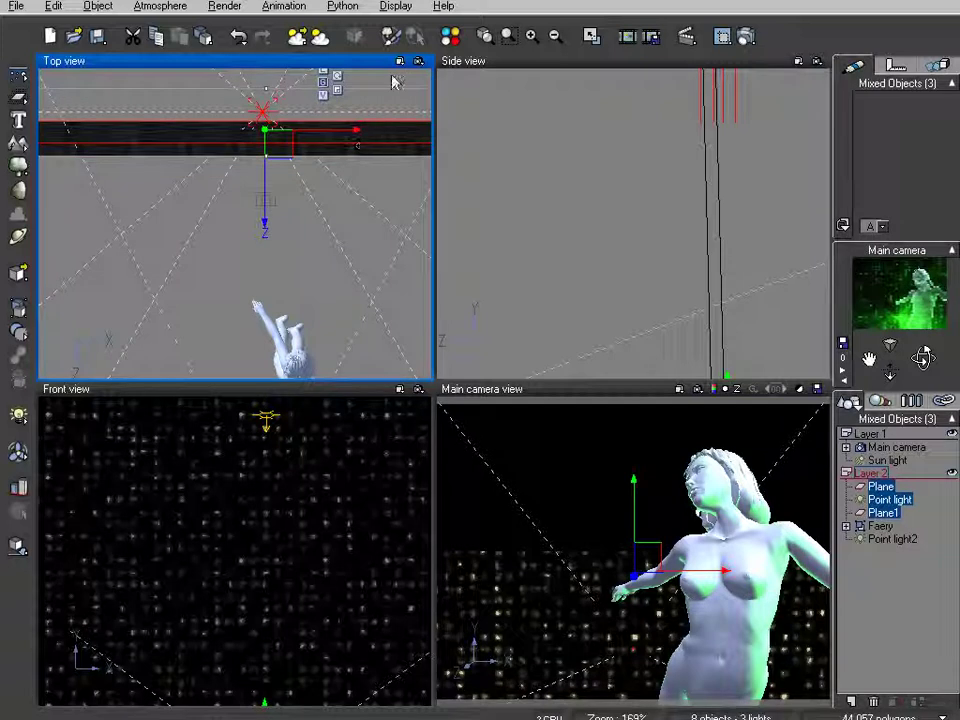
pyautogui.click(745, 36)
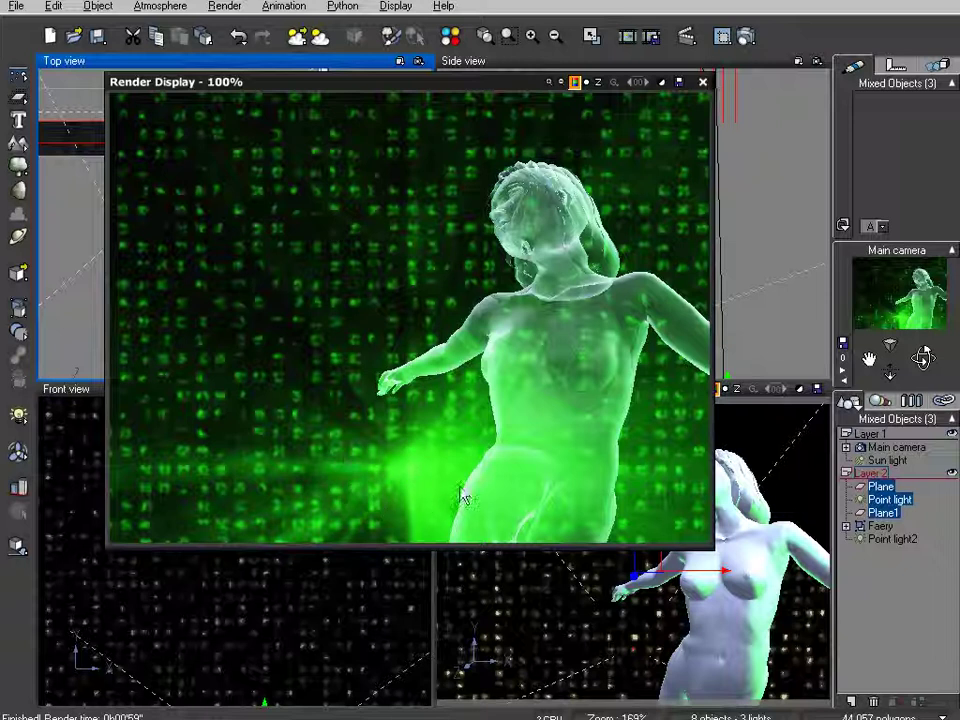
pyautogui.click(699, 83)
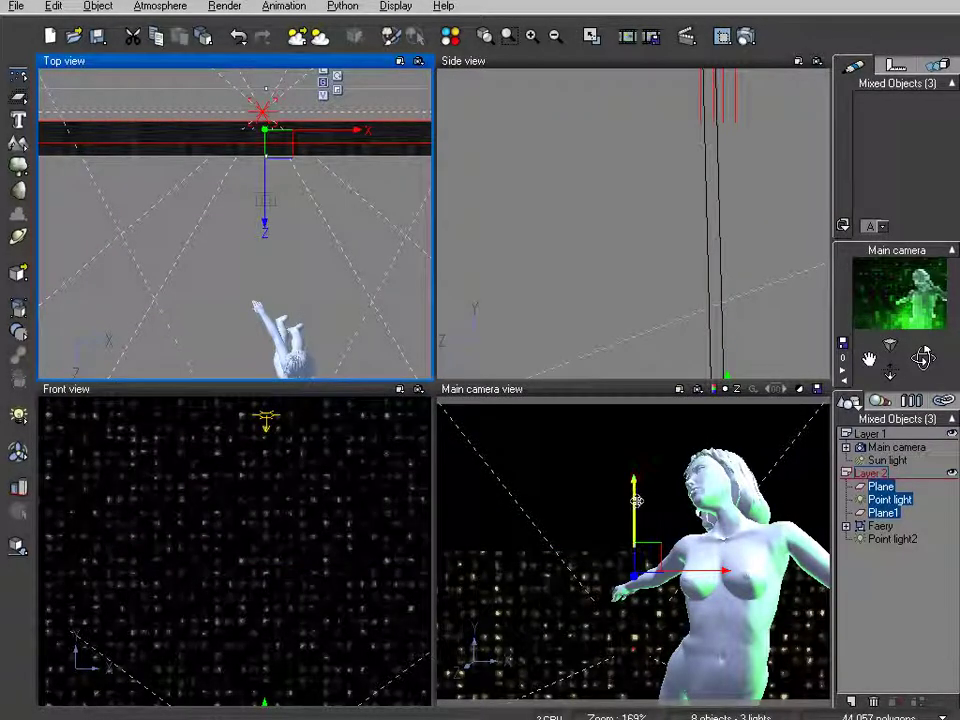
# Lower the first point light behind the planes and shift it sideways, away from the Faery.
pyautogui.click(637, 510)
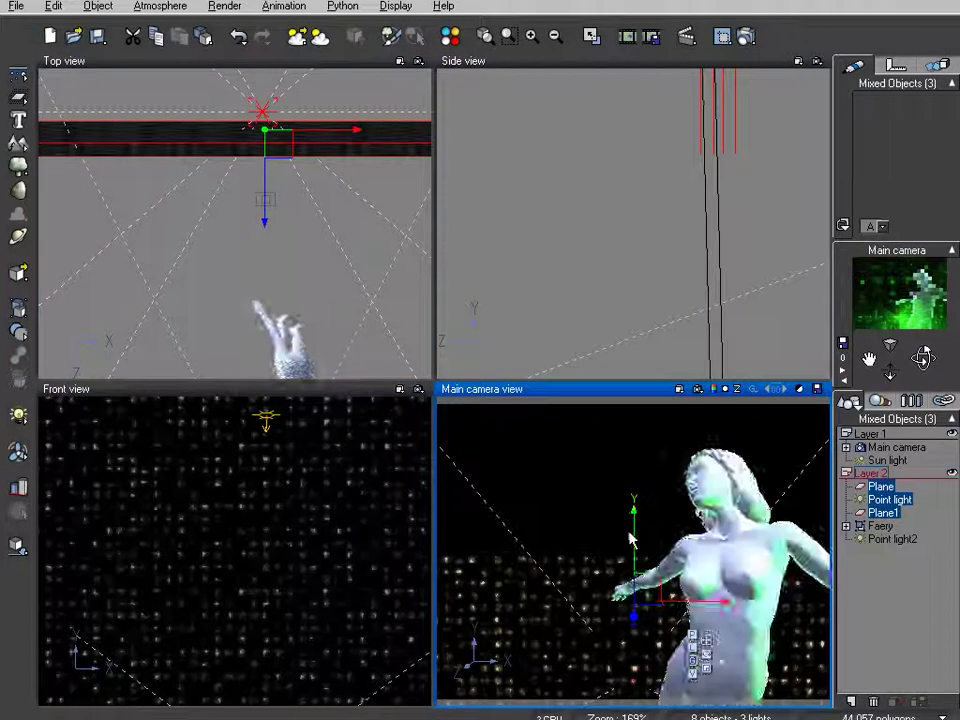
pyautogui.click(886, 499)
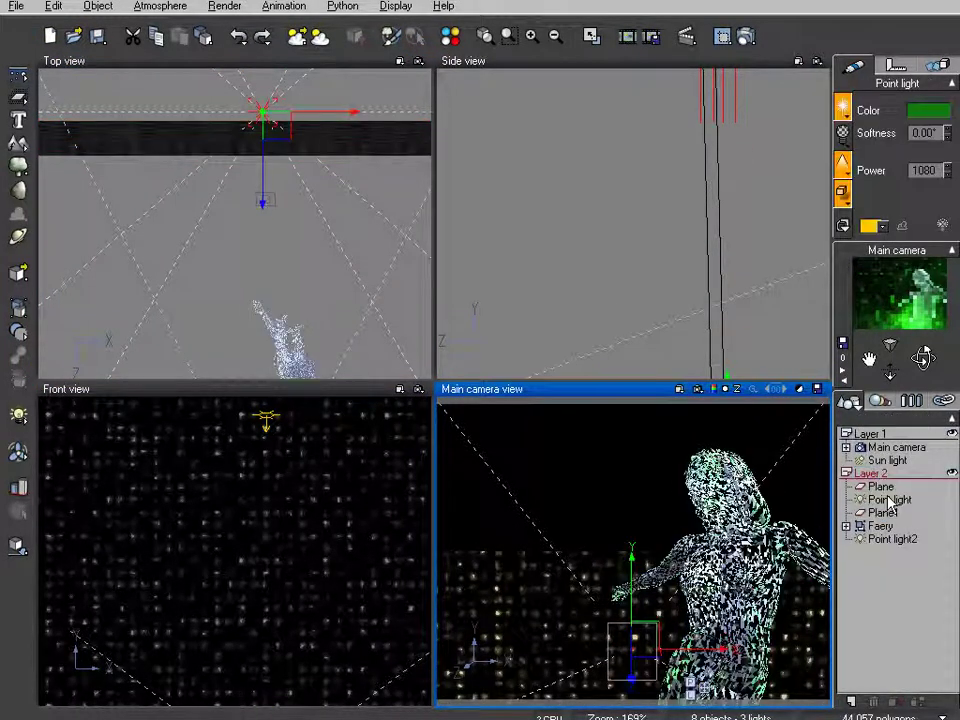
pyautogui.click(658, 129)
pyautogui.click(745, 36)
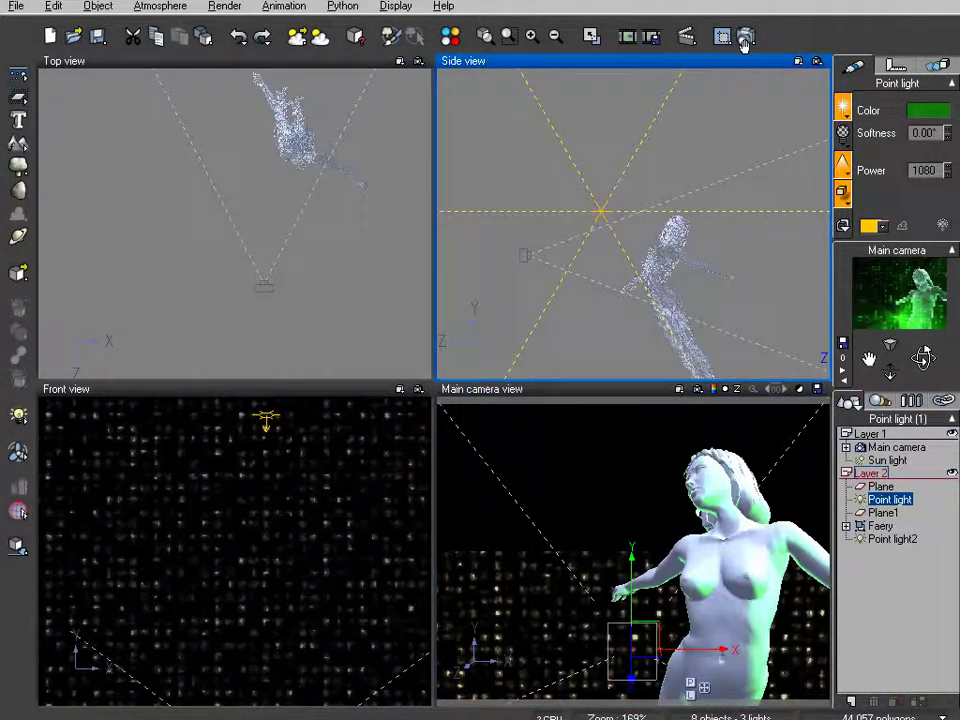
pyautogui.moveTo(648, 161); pyautogui.dragTo(593, 120, button='right')
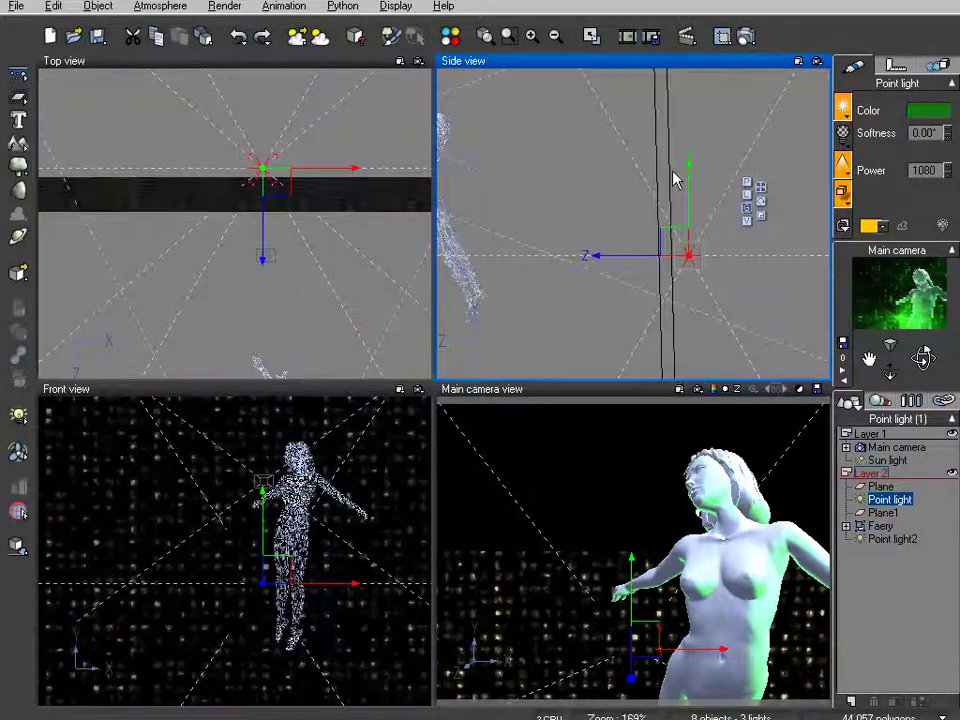
pyautogui.moveTo(692, 187)
pyautogui.mouseDown()
pyautogui.moveTo(697, 222)
pyautogui.moveTo(690, 210)
pyautogui.mouseUp()
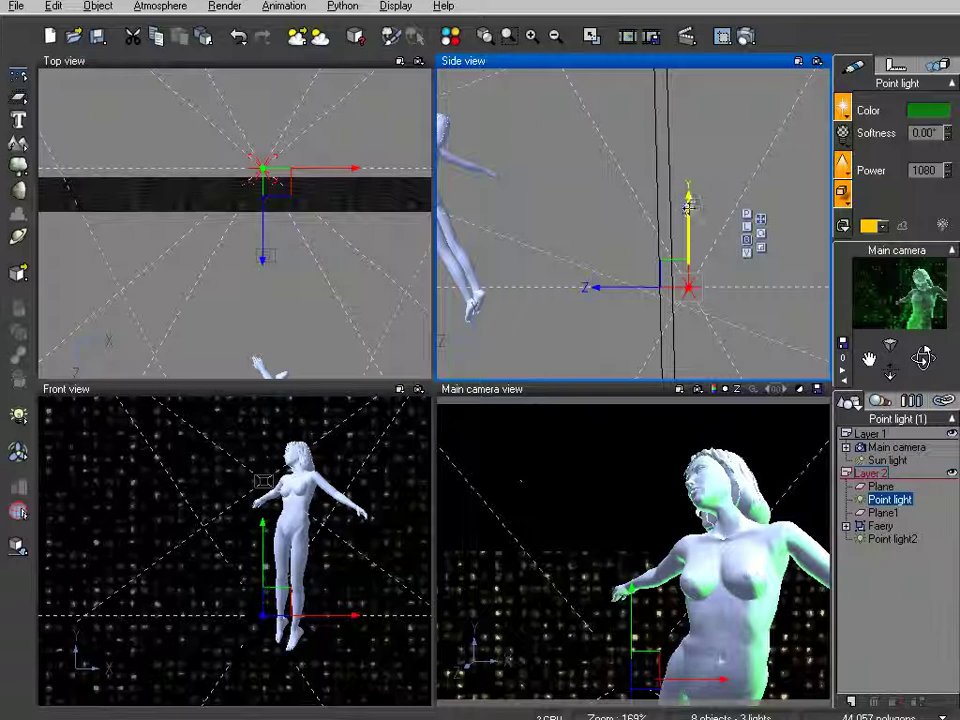
pyautogui.moveTo(336, 176); pyautogui.dragTo(295, 175)
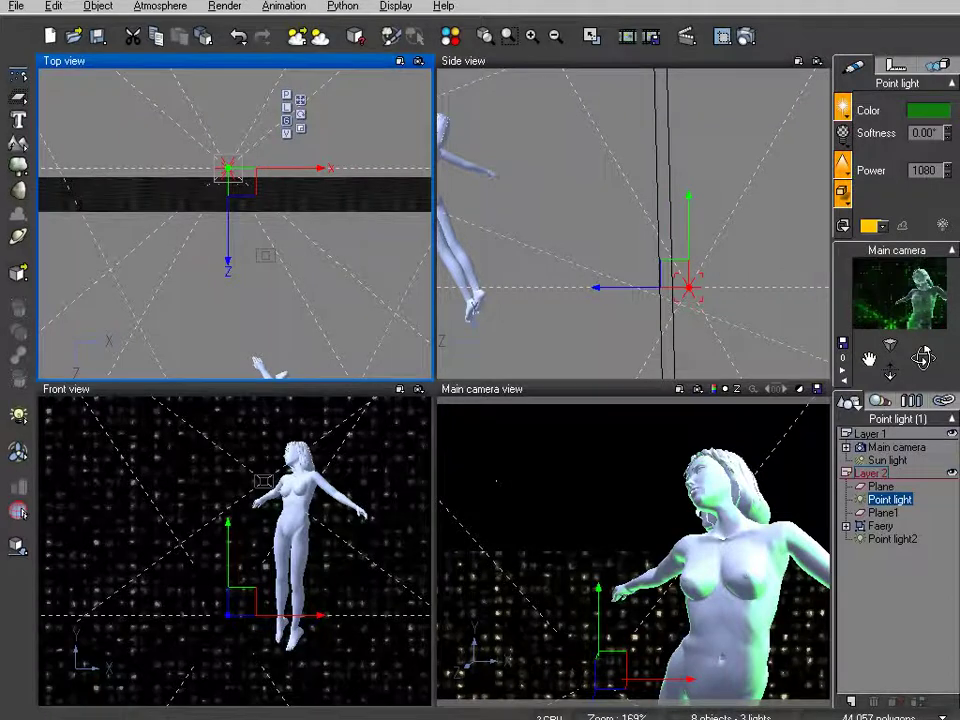
# Raise the first point light slightly, set the second point light's power to 2000, and render the scene.
pyautogui.click(688, 284)
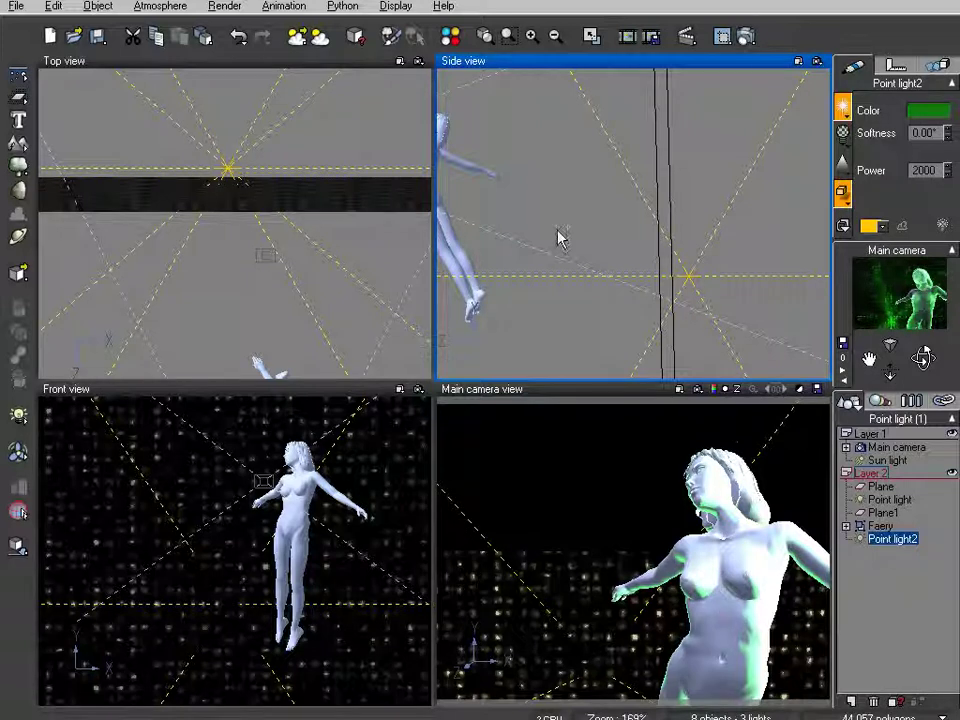
pyautogui.click(748, 38)
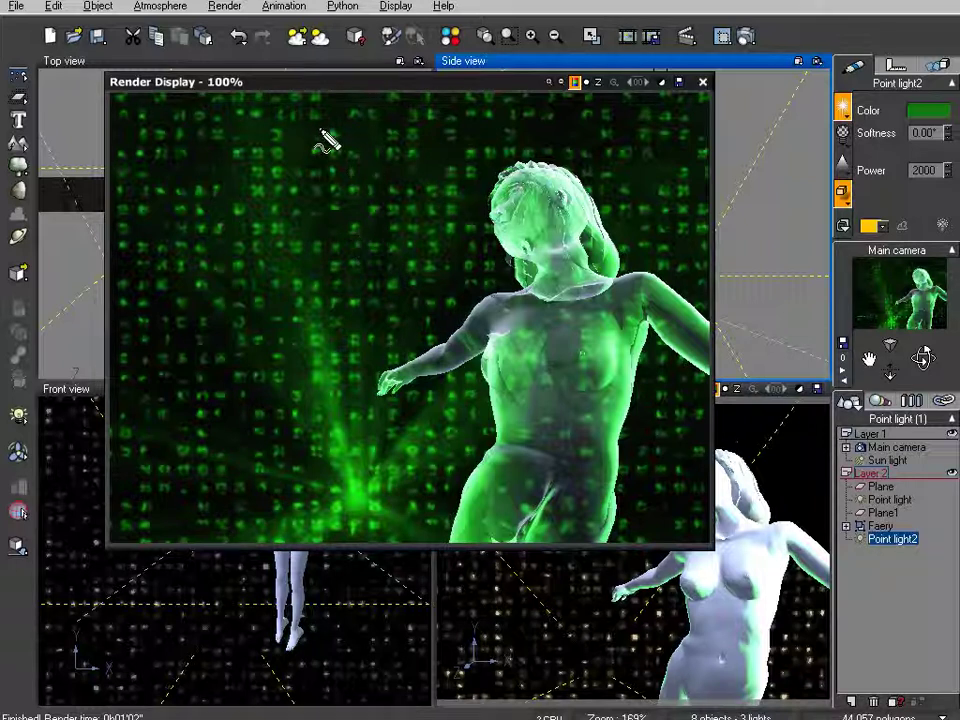
pyautogui.moveTo(318, 125)
pyautogui.mouseDown()
pyautogui.moveTo(341, 133)
pyautogui.moveTo(342, 180)
pyautogui.moveTo(412, 185)
pyautogui.moveTo(420, 197)
pyautogui.moveTo(295, 207)
pyautogui.moveTo(322, 186)
pyautogui.moveTo(320, 127)
pyautogui.moveTo(341, 124)
pyautogui.mouseUp()
pyautogui.moveTo(244, 219)
pyautogui.mouseDown()
pyautogui.moveTo(452, 212)
pyautogui.moveTo(458, 244)
pyautogui.moveTo(244, 247)
pyautogui.moveTo(409, 249)
pyautogui.moveTo(408, 267)
pyautogui.moveTo(214, 274)
pyautogui.moveTo(200, 258)
pyautogui.mouseUp()
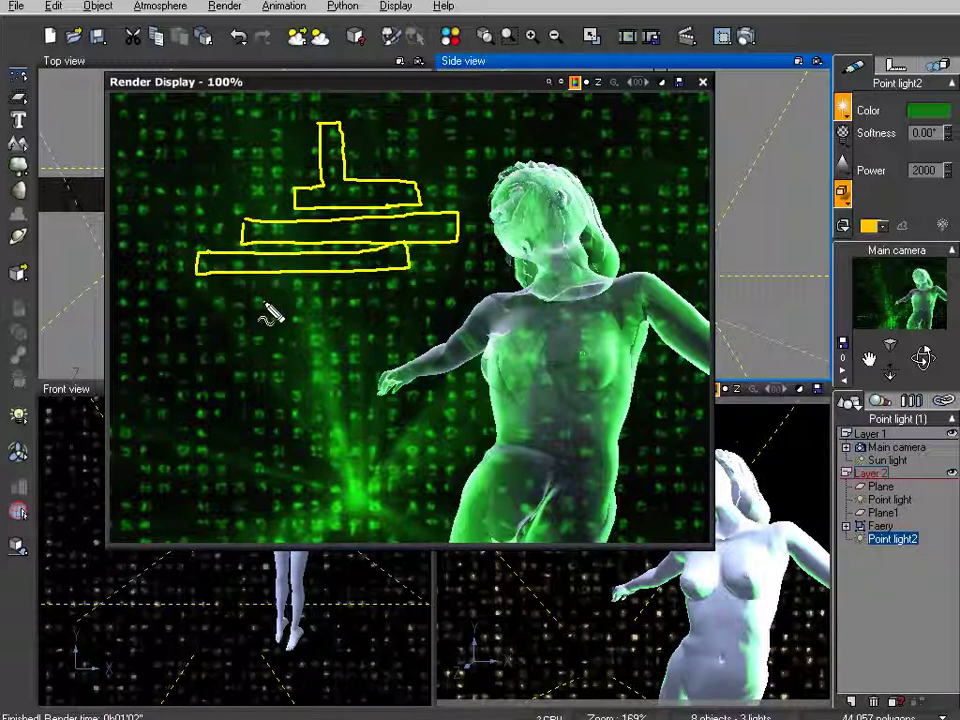
pyautogui.moveTo(360, 278)
pyautogui.mouseDown()
pyautogui.moveTo(505, 283)
pyautogui.moveTo(398, 292)
pyautogui.moveTo(367, 284)
pyautogui.mouseUp()
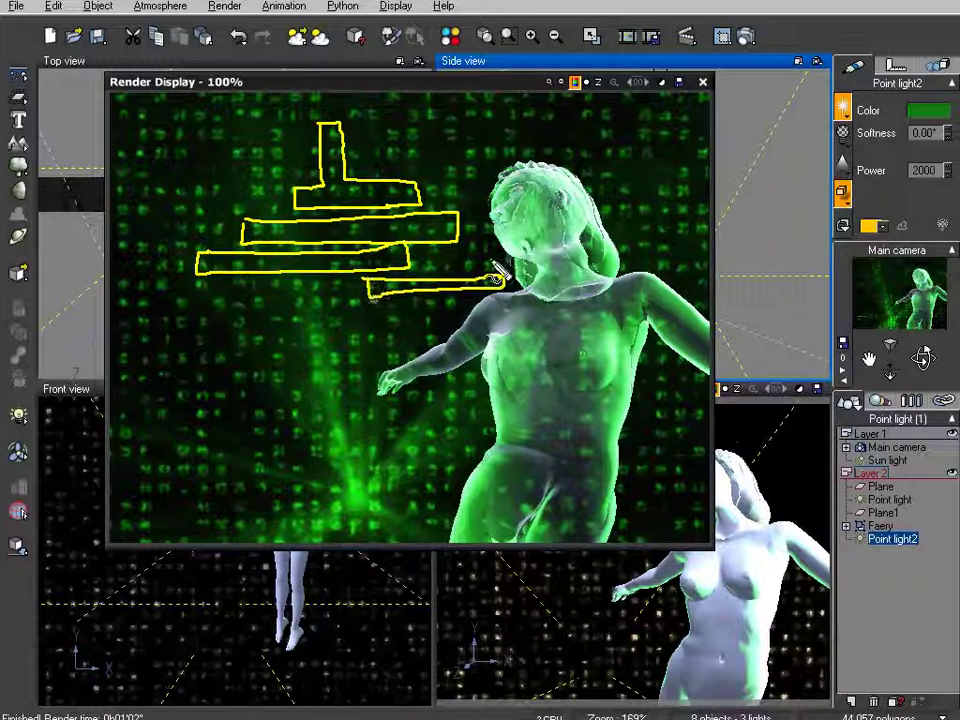
pyautogui.moveTo(428, 100)
pyautogui.mouseDown()
pyautogui.moveTo(530, 125)
pyautogui.moveTo(579, 450)
pyautogui.moveTo(530, 525)
pyautogui.moveTo(197, 283)
pyautogui.moveTo(196, 118)
pyautogui.mouseUp()
pyautogui.moveTo(328, 133)
pyautogui.mouseDown()
pyautogui.moveTo(336, 193)
pyautogui.moveTo(321, 204)
pyautogui.moveTo(403, 210)
pyautogui.mouseUp()
pyautogui.moveTo(278, 240)
pyautogui.mouseDown()
pyautogui.moveTo(450, 250)
pyautogui.moveTo(228, 266)
pyautogui.moveTo(375, 266)
pyautogui.moveTo(460, 294)
pyautogui.mouseUp()
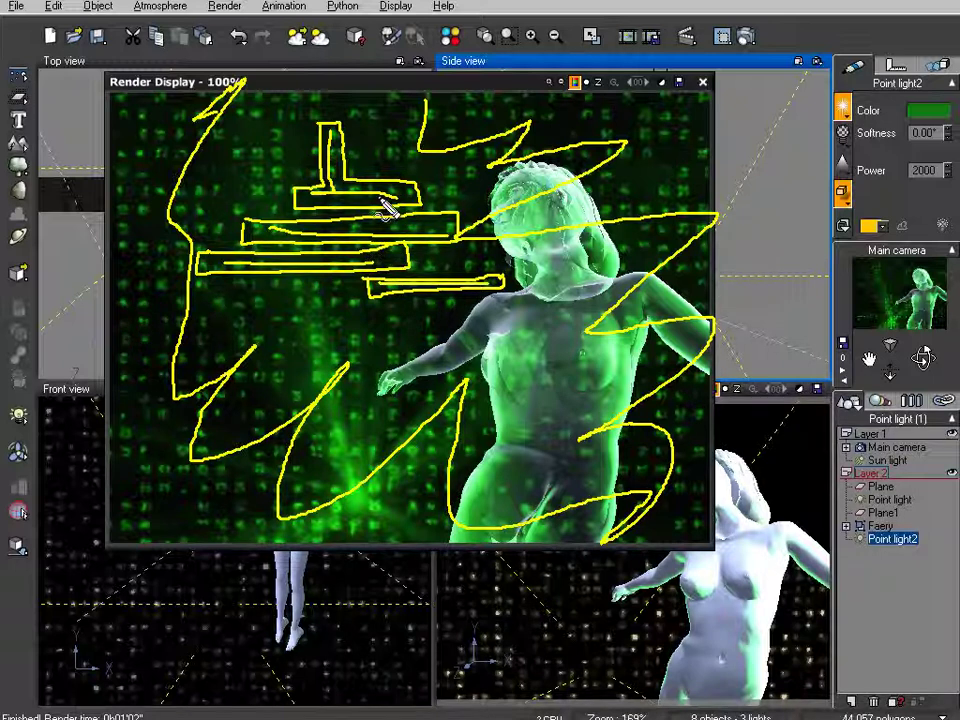
pyautogui.moveTo(332, 130); pyautogui.dragTo(345, 190)
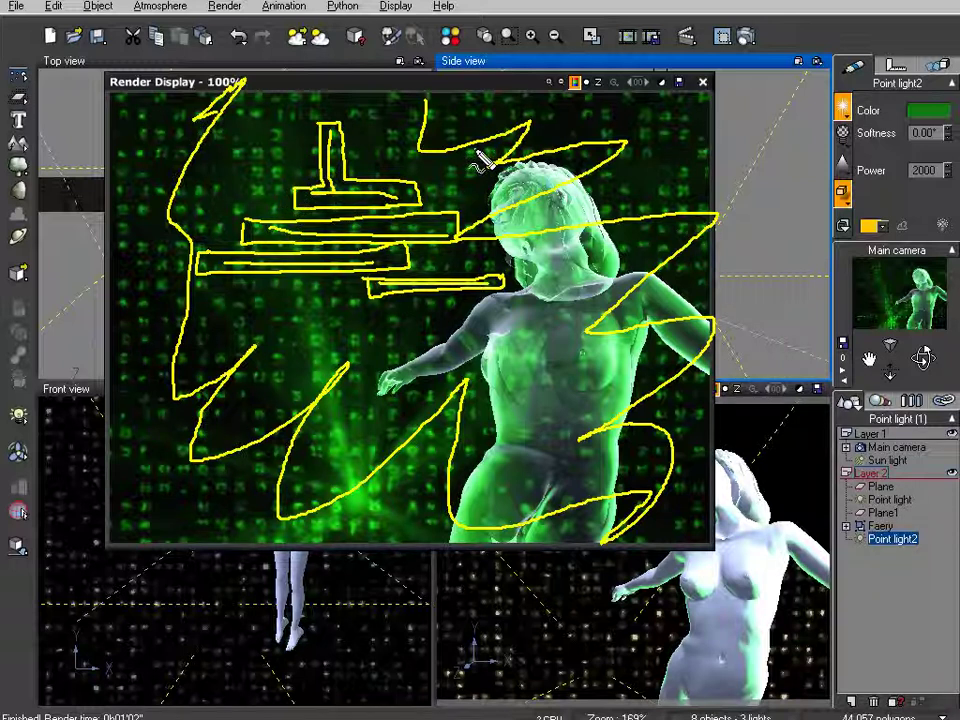
pyautogui.press('Escape')
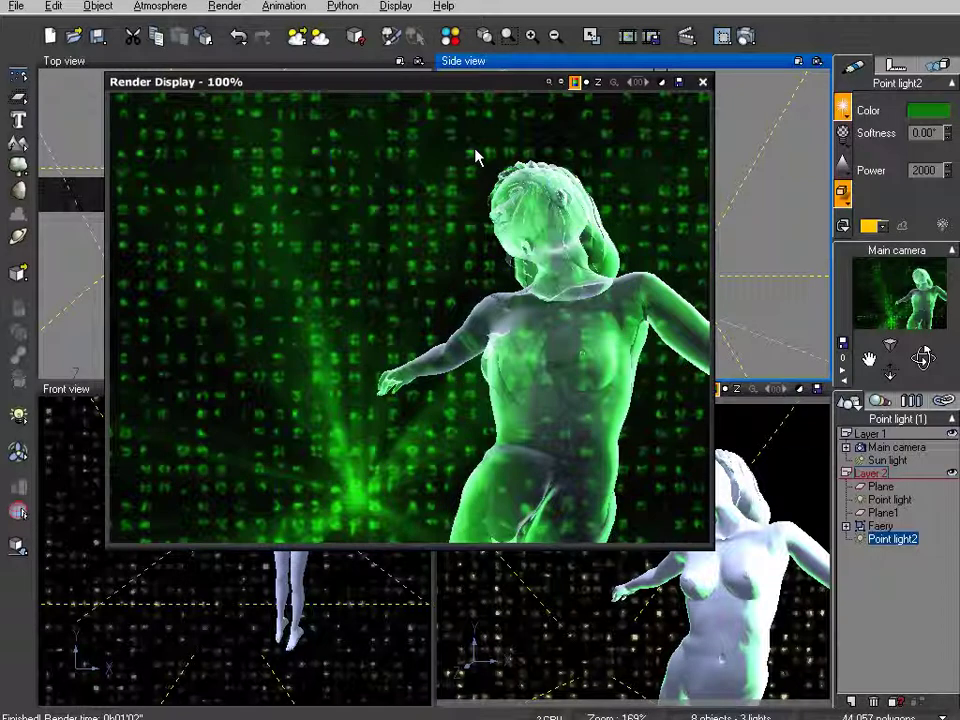